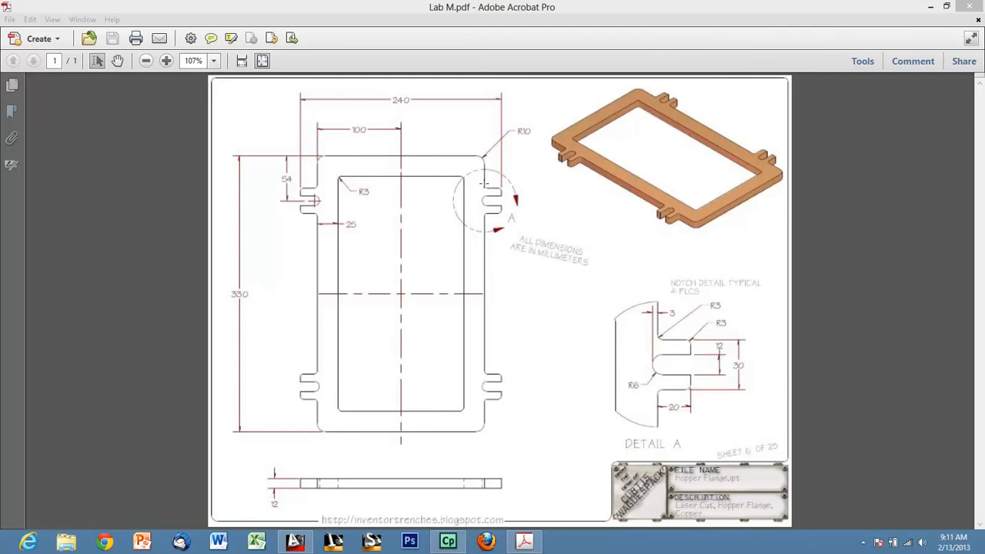
Dismiss the scanned page alert, clear the accidental selection and close the Lab M reference PDF.
{"action": "left_click_drag", "start_coordinate": [484, 182], "coordinate": [535, 260]}
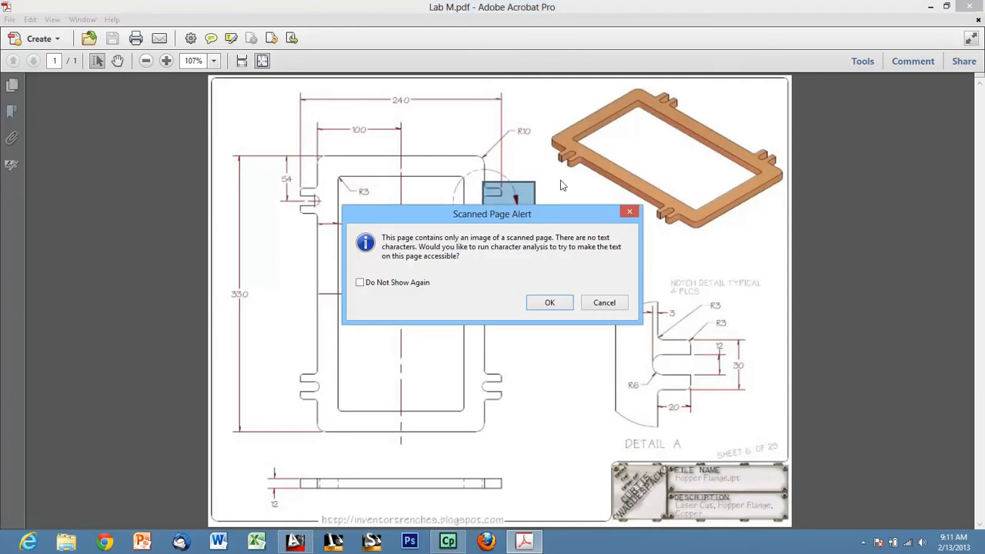
{"action": "left_click", "coordinate": [549, 297]}
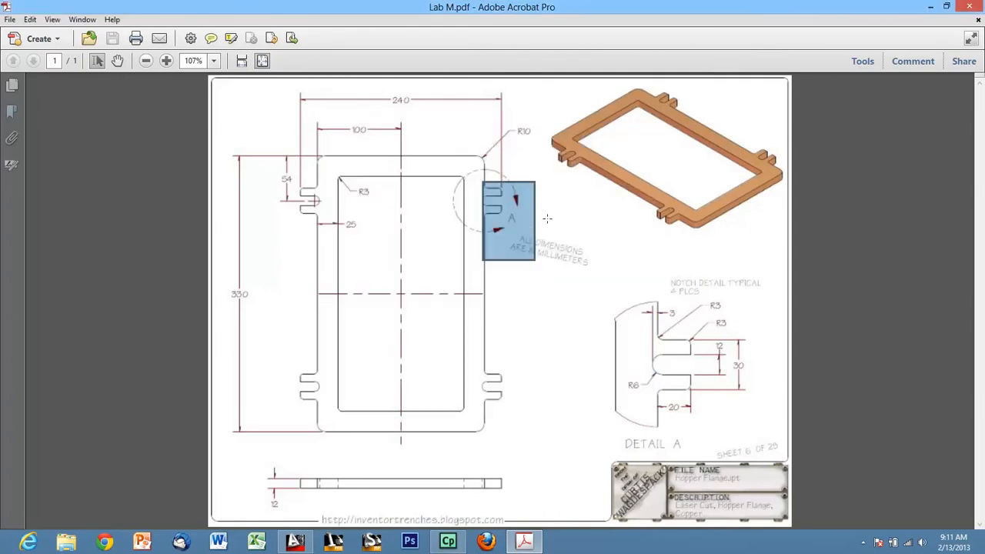
{"action": "left_click", "coordinate": [587, 243]}
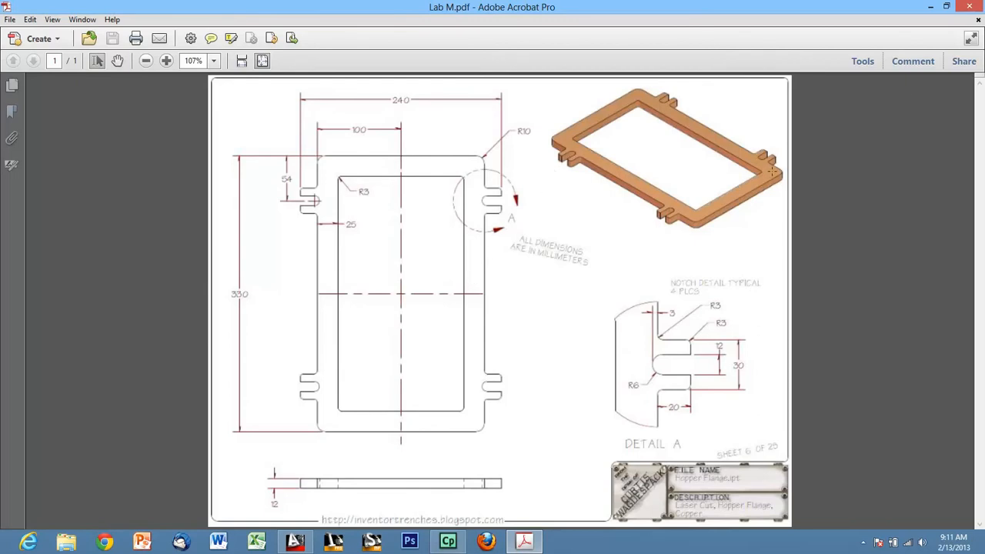
{"action": "left_click", "coordinate": [969, 6]}
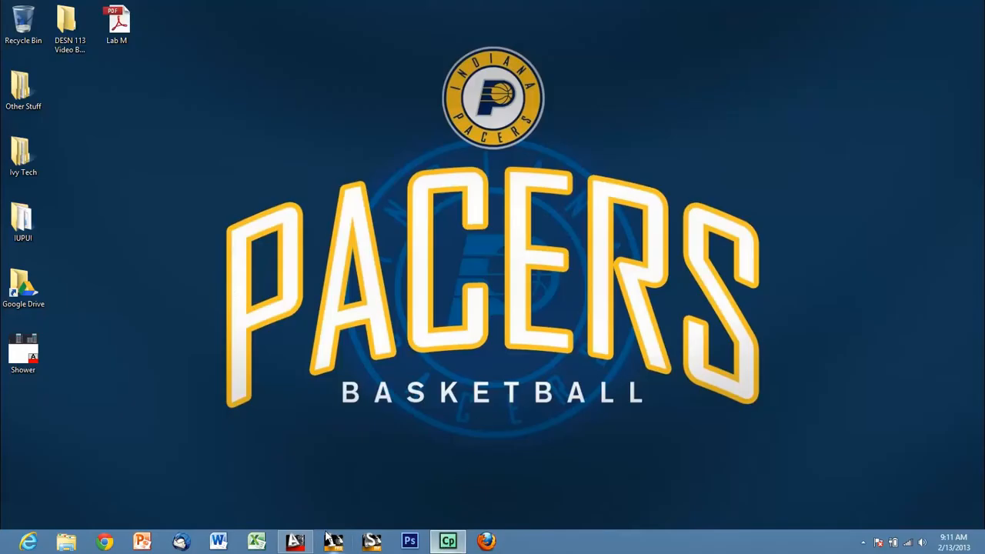
Switch to AutoCAD and close the open Drawing1.
{"action": "left_click", "coordinate": [301, 543]}
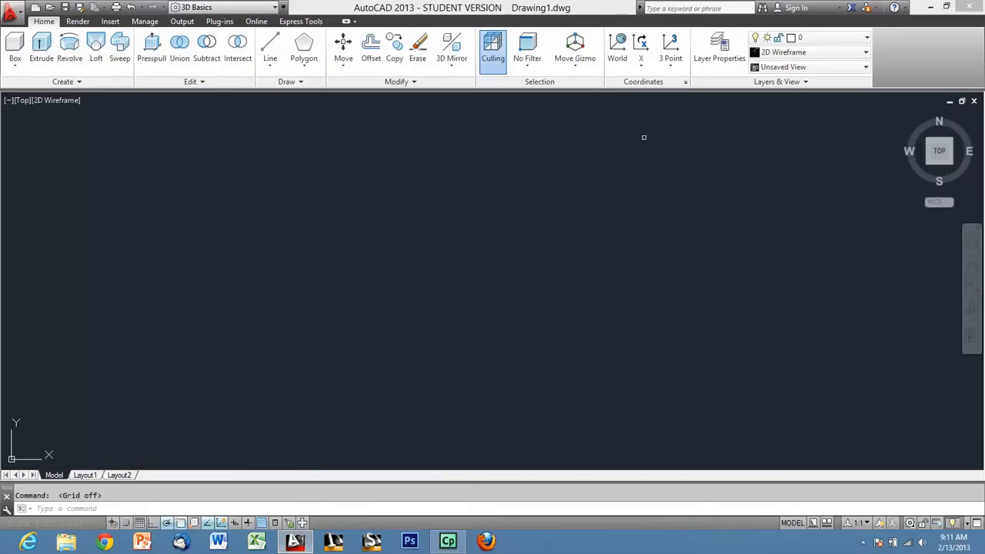
{"action": "left_click", "coordinate": [975, 101]}
{"action": "left_click", "coordinate": [510, 298]}
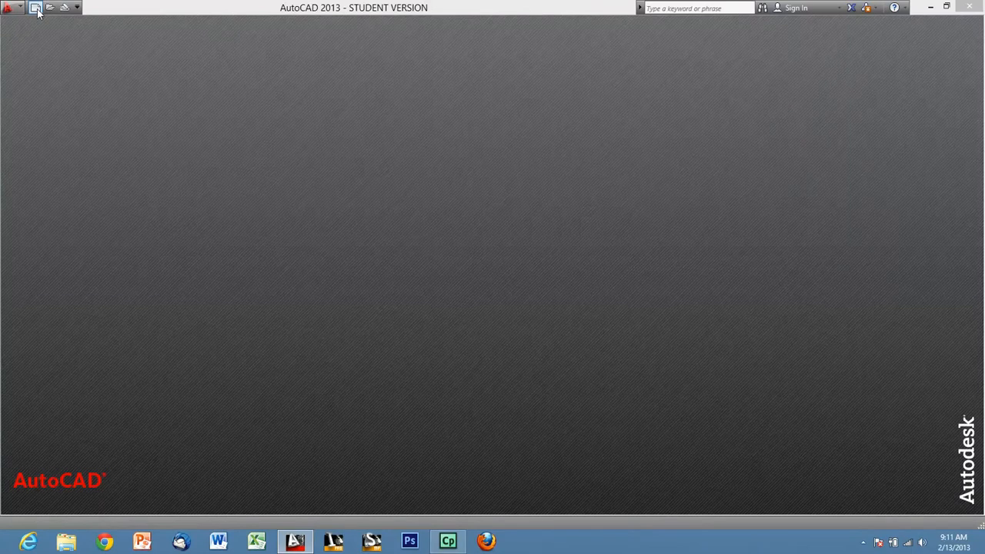
Create a new drawing from the acad3D template.
{"action": "left_click", "coordinate": [35, 8]}
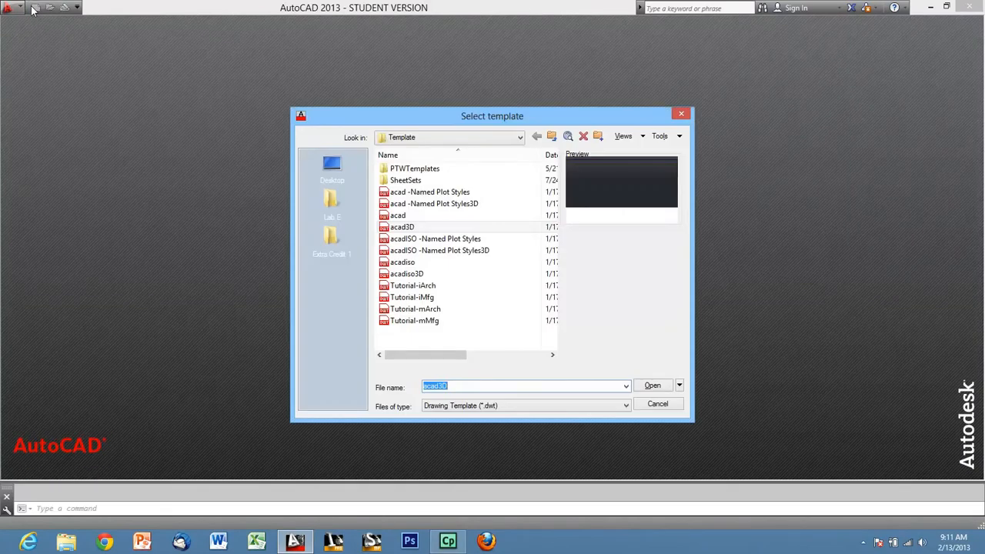
{"action": "left_click", "coordinate": [403, 227]}
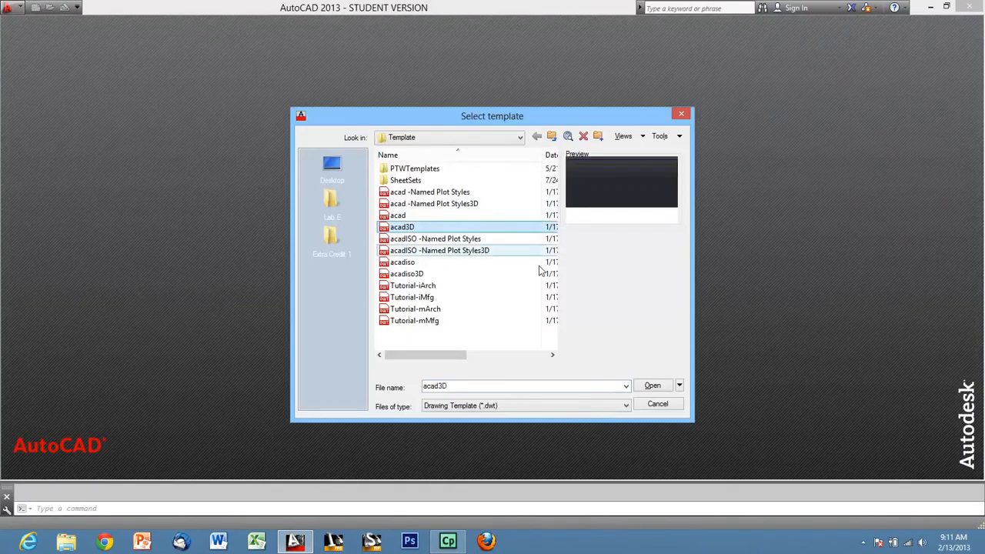
{"action": "left_click", "coordinate": [655, 388]}
{"action": "left_click", "coordinate": [533, 308]}
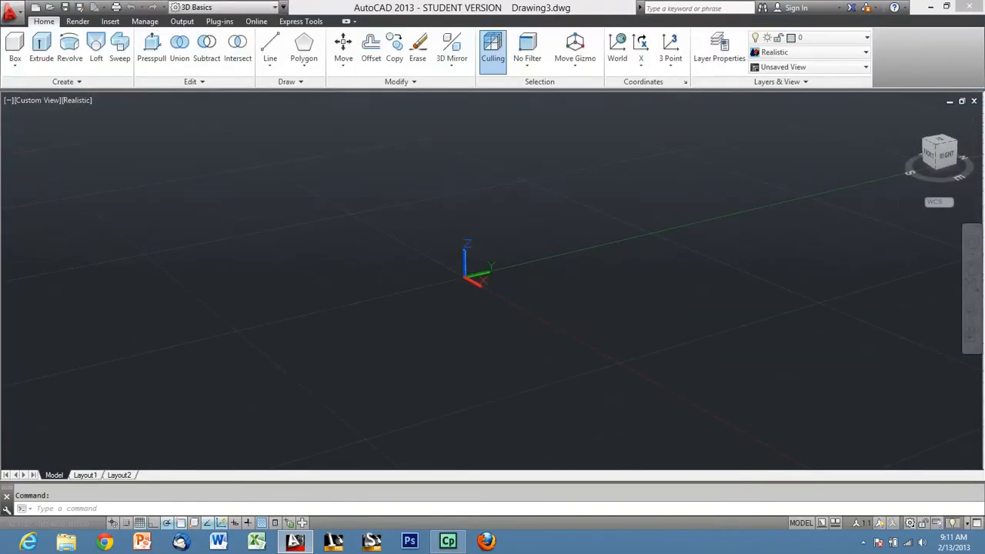
Switch the workspace to Drafting & Annotation and dock the floating command line beneath the drawing area.
{"action": "left_click", "coordinate": [269, 9]}
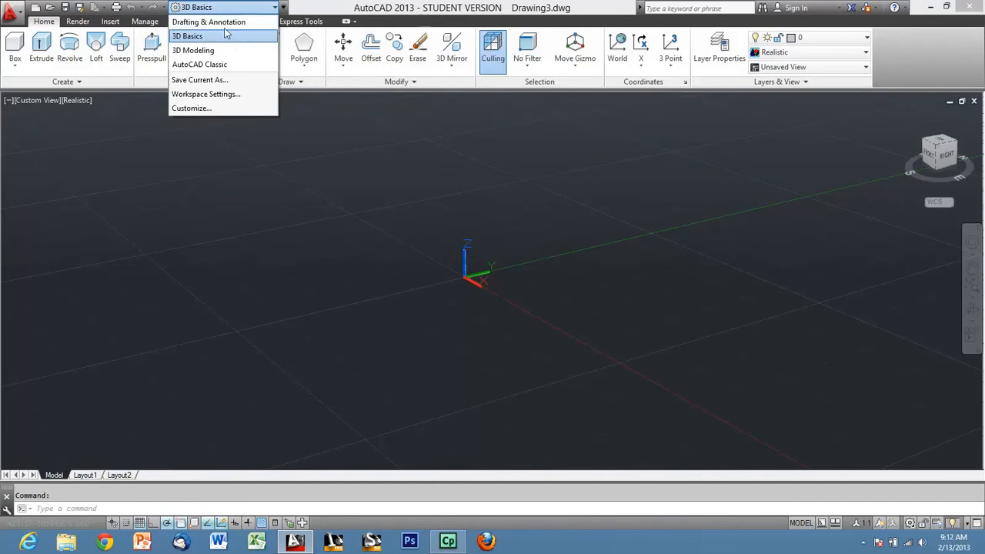
{"action": "left_click", "coordinate": [216, 21]}
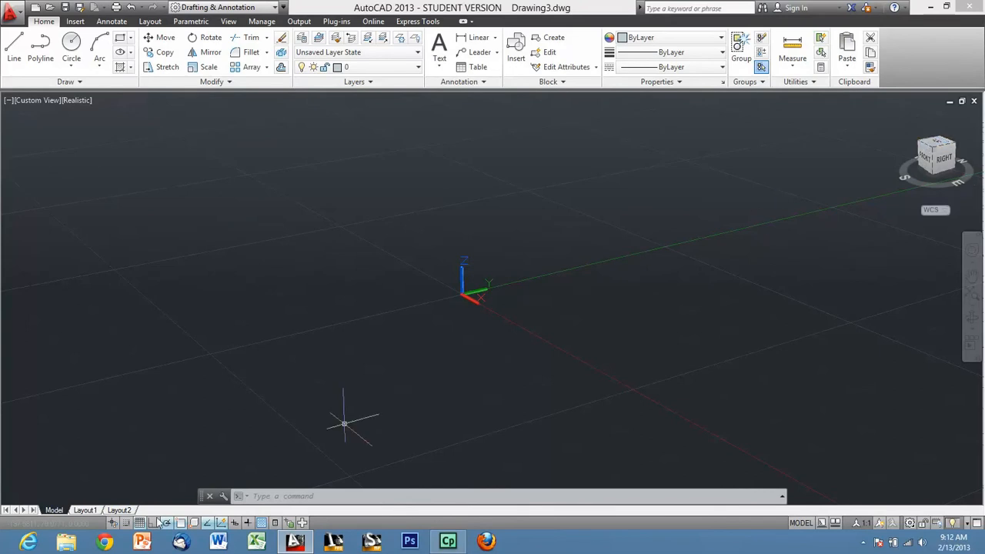
{"action": "left_click_drag", "start_coordinate": [202, 496], "coordinate": [252, 524]}
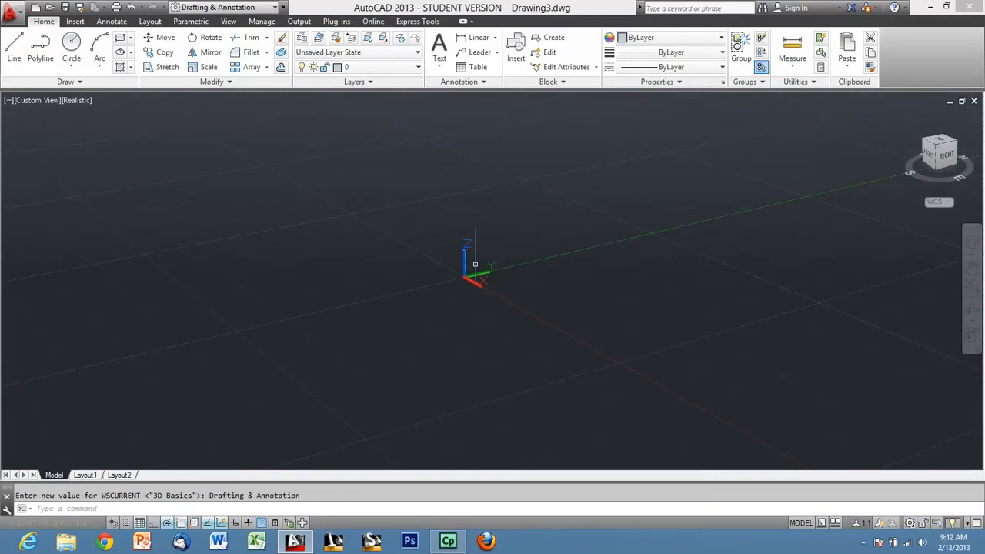
Turn off the grid display and orient the model to the Top view, rotated so that north points up.
{"action": "left_click", "coordinate": [139, 523]}
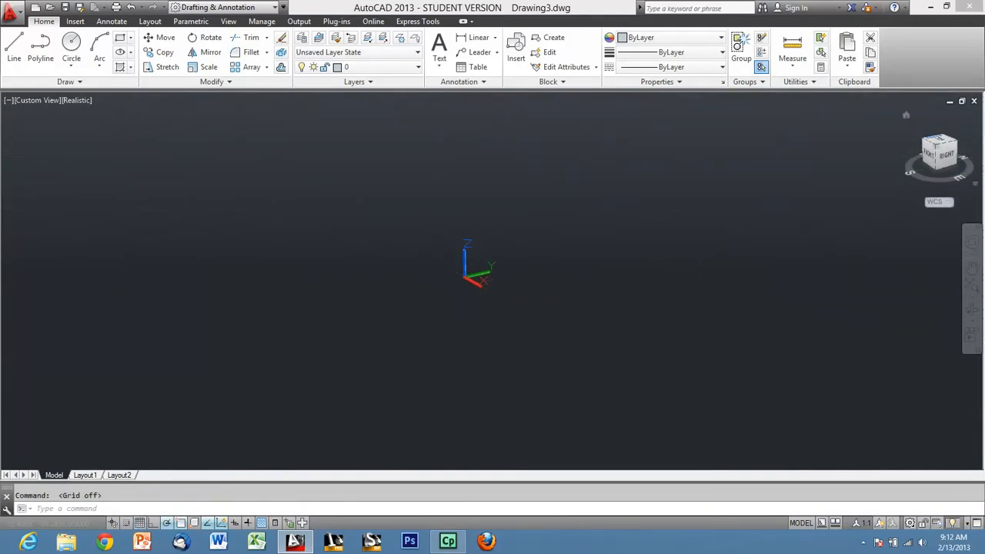
{"action": "left_click", "coordinate": [940, 143]}
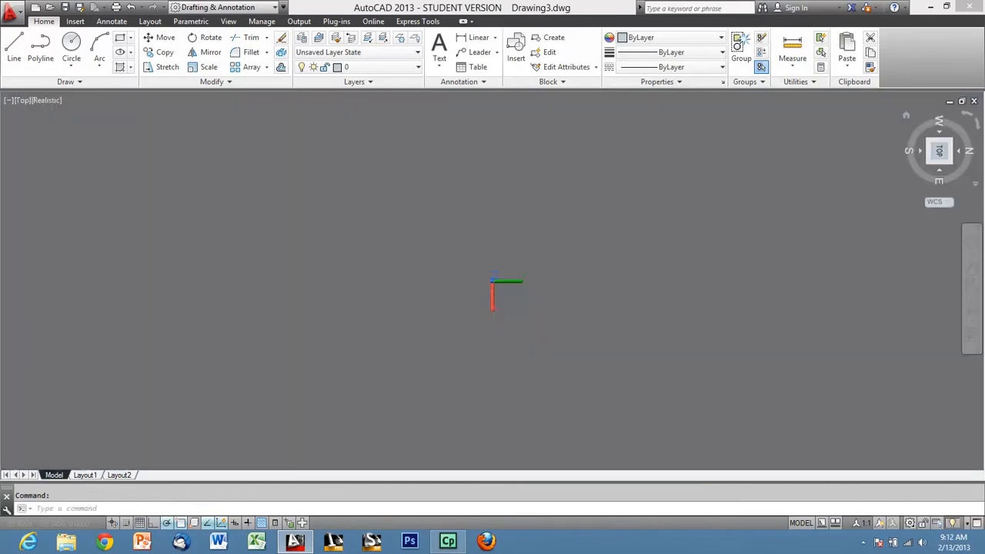
{"action": "left_click", "coordinate": [966, 114]}
Turn off perspective projection by setting the PERSPECTIVE variable to 0.
{"action": "middle_click_drag", "start_coordinate": [550, 274], "coordinate": [550, 140], "text": "shift"}
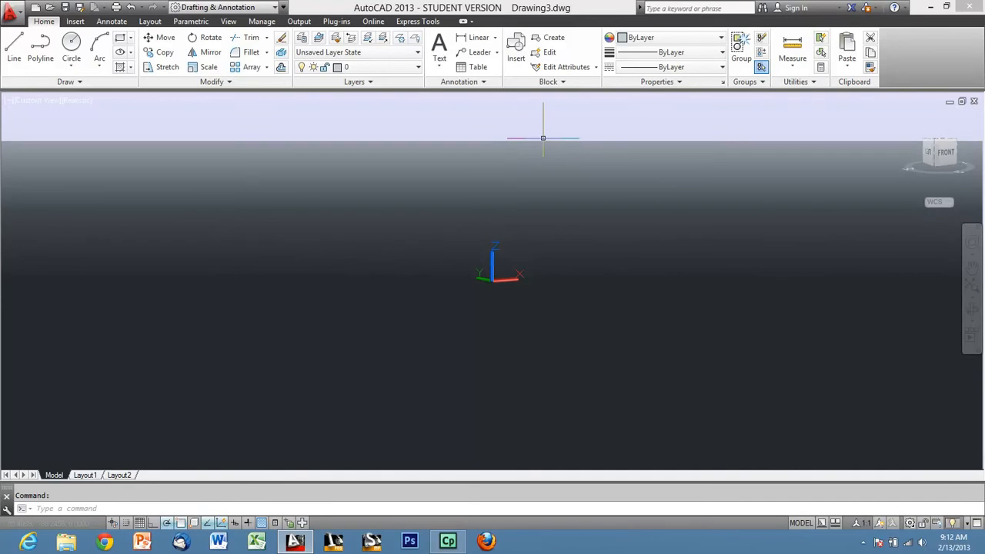
{"action": "type", "text": "persp"}
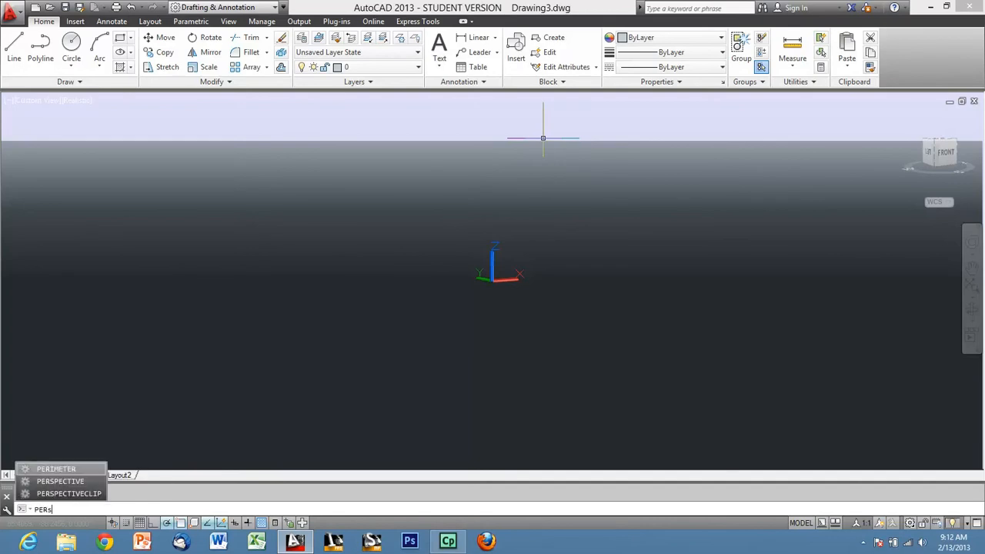
{"action": "type", "text": "ective"}
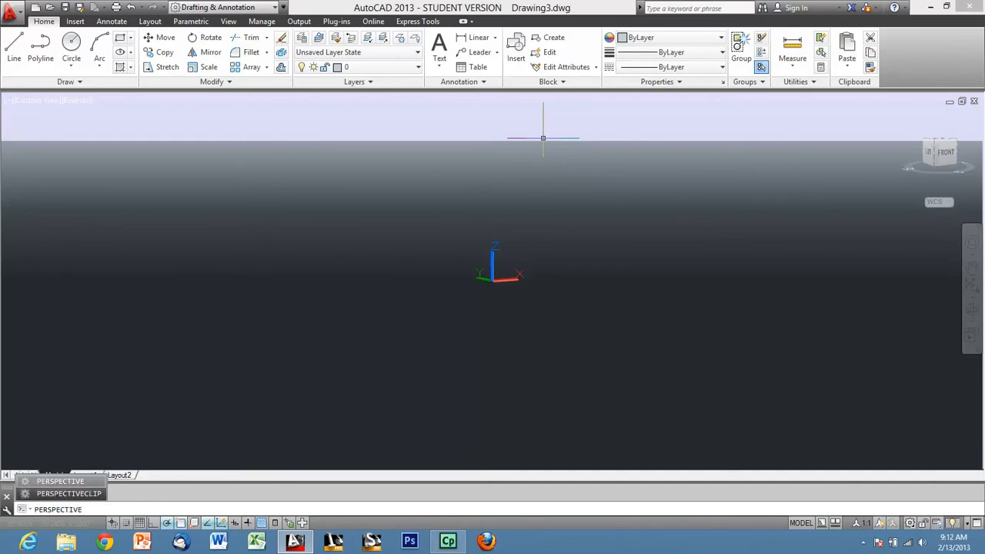
{"action": "key", "text": "Return"}
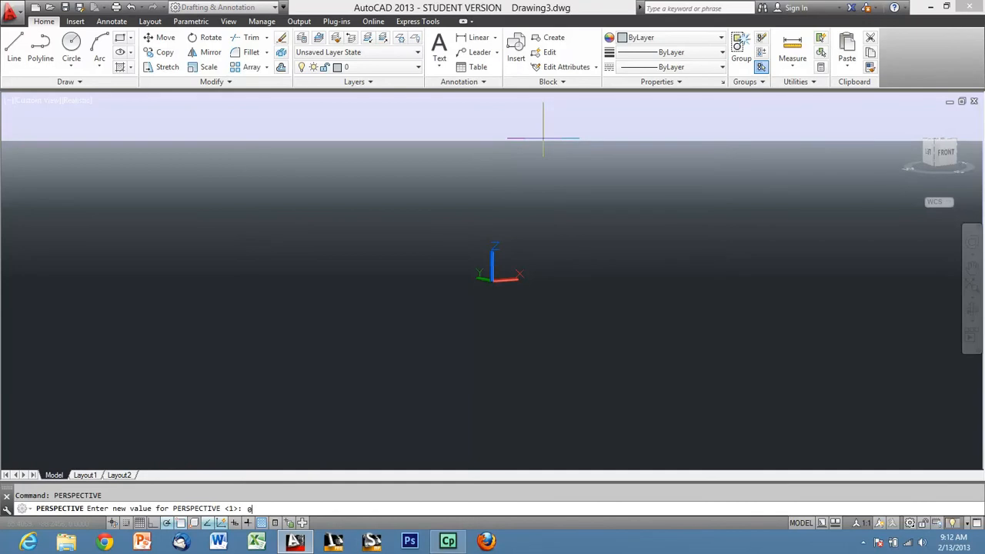
{"action": "key", "text": "Return"}
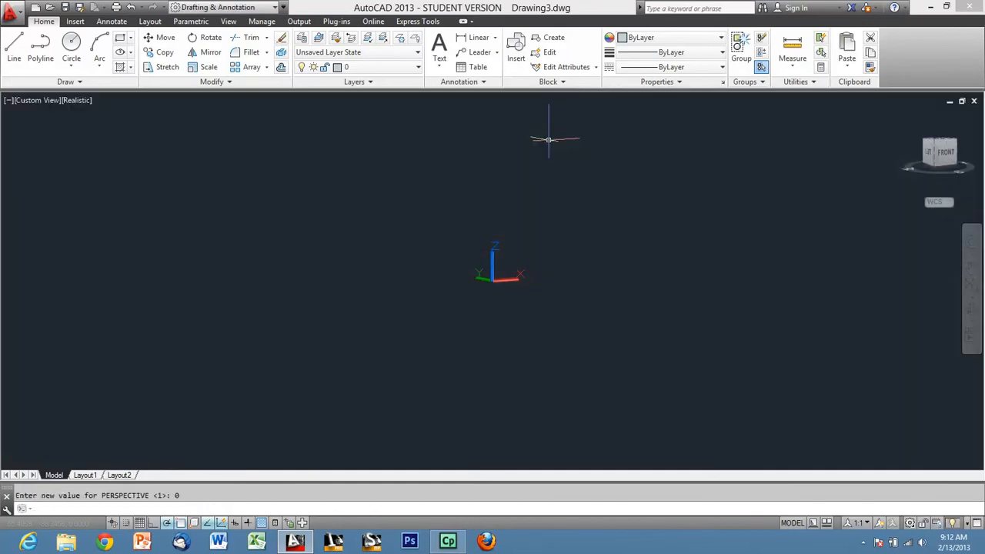
Return the model to the Top view.
{"action": "middle_click_drag", "start_coordinate": [549, 217], "coordinate": [488, 283], "text": "shift"}
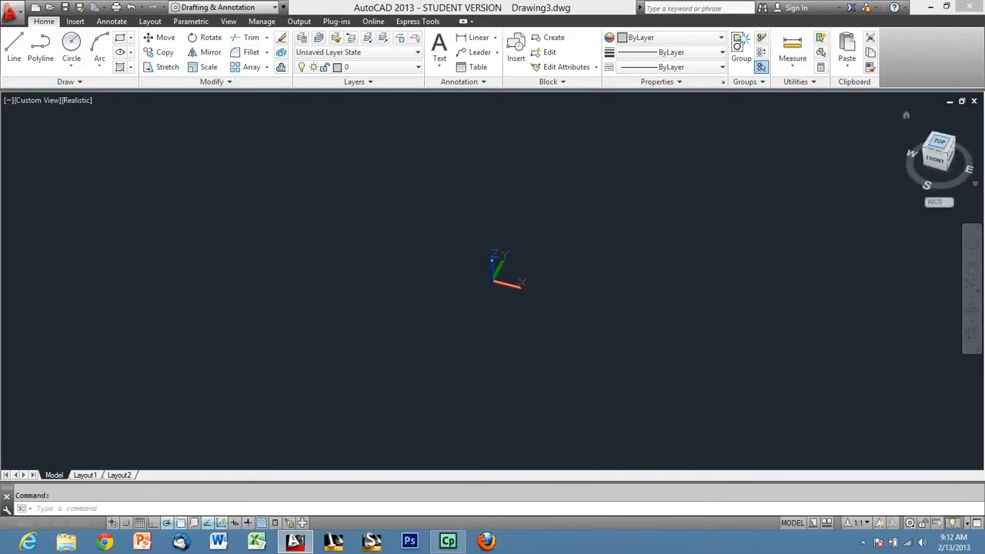
{"action": "left_click", "coordinate": [939, 143]}
{"action": "middle_click_drag", "start_coordinate": [622, 243], "coordinate": [446, 319]}
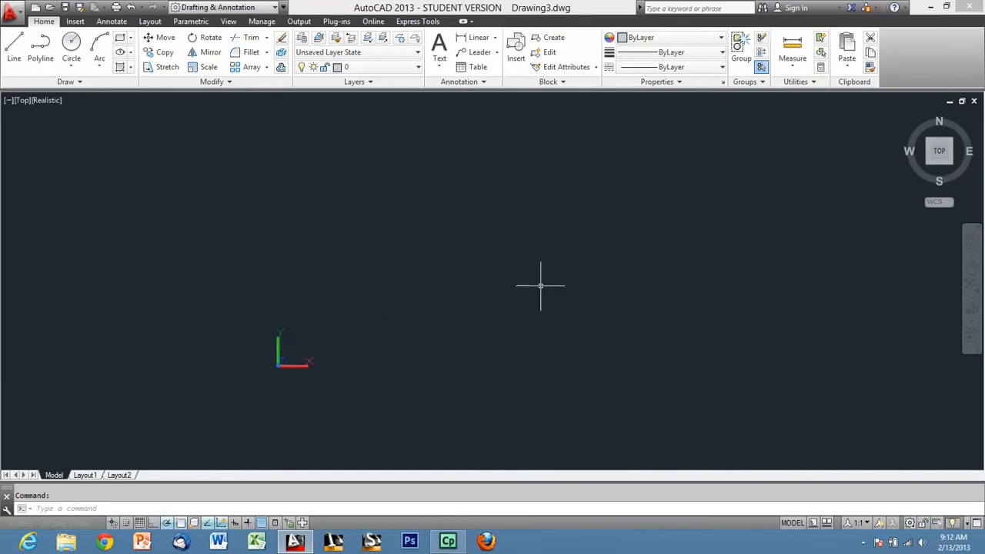
Set the drawing's insertion scale units to Millimeters.
{"action": "type", "text": "units"}
{"action": "key", "text": "Return"}
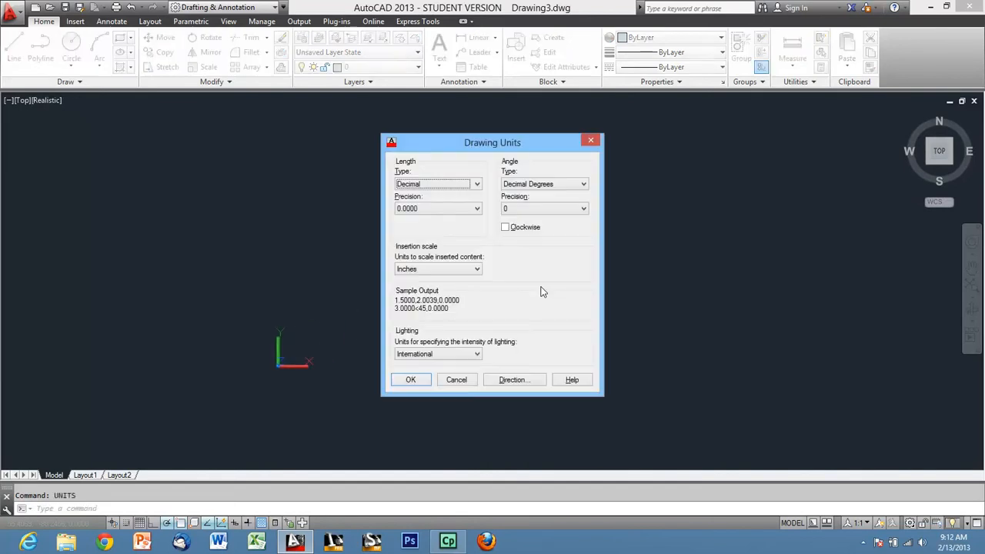
{"action": "left_click", "coordinate": [460, 270]}
{"action": "left_click", "coordinate": [430, 314]}
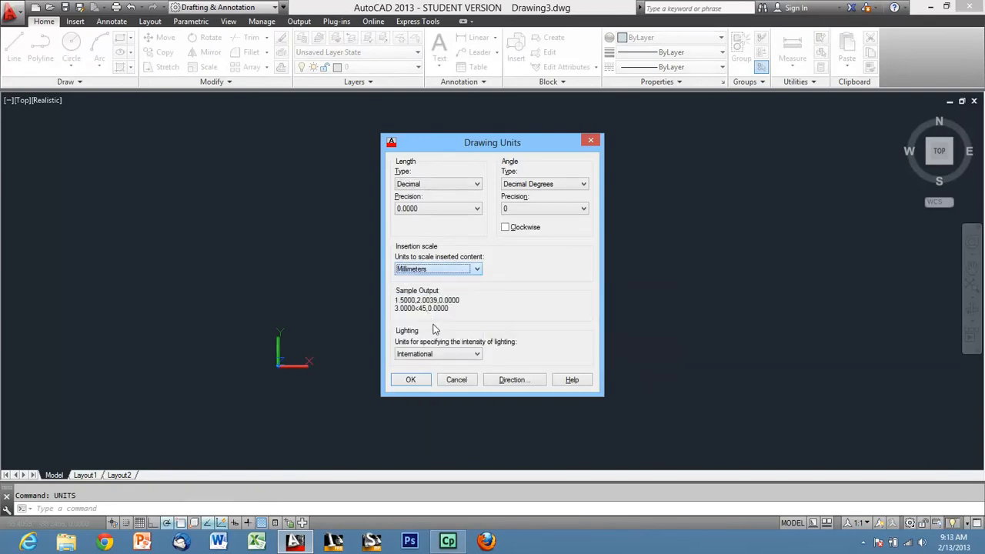
{"action": "left_click", "coordinate": [411, 381]}
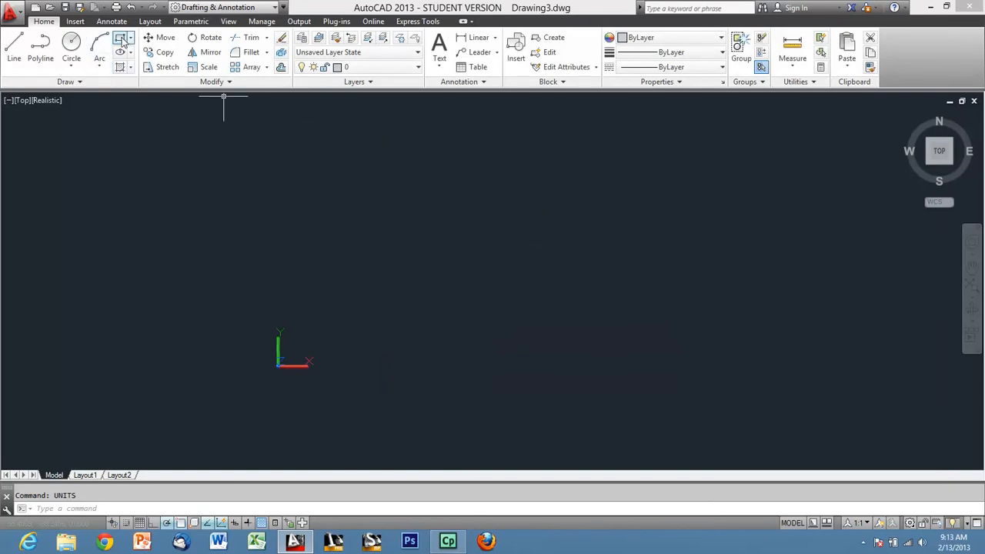
Draw a rectangle 200 mm wide and 330 mm high, starting just above and to the right of the origin.
{"action": "left_click", "coordinate": [338, 334]}
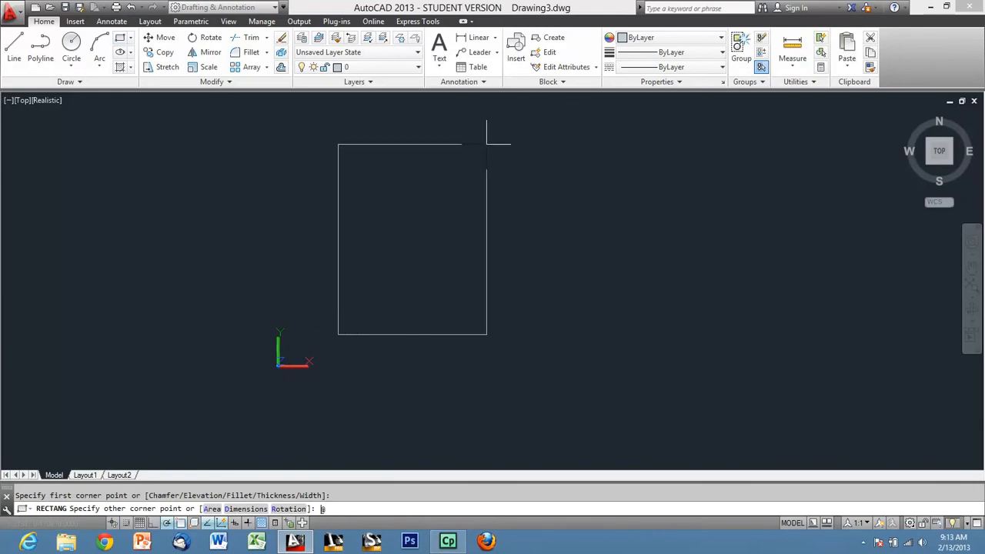
{"action": "type", "text": "@200,330"}
{"action": "key", "text": "Return"}
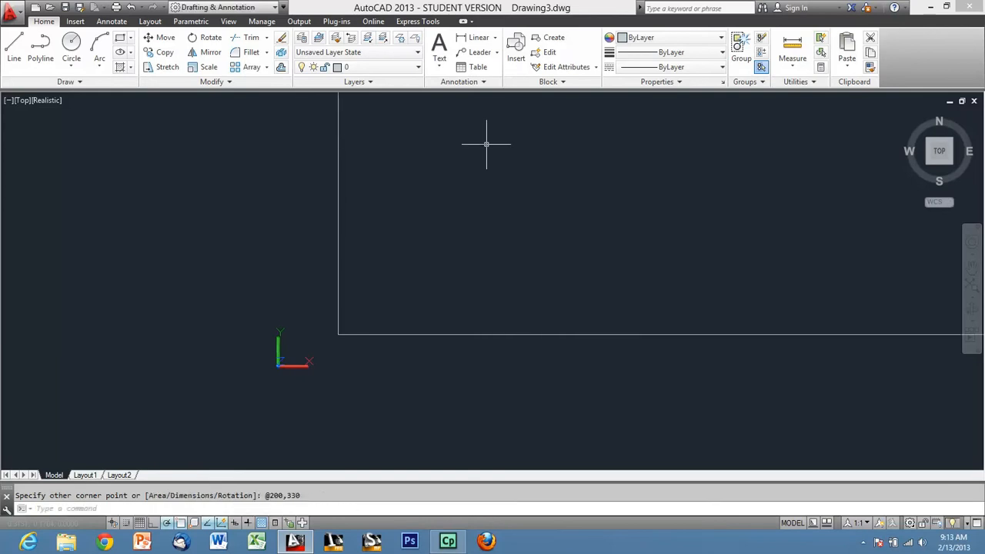
Move the rectangle a short distance up and to the right so it sits clear of the origin.
{"action": "scroll", "coordinate": [304, 342], "scroll_direction": "down", "scroll_amount": 3}
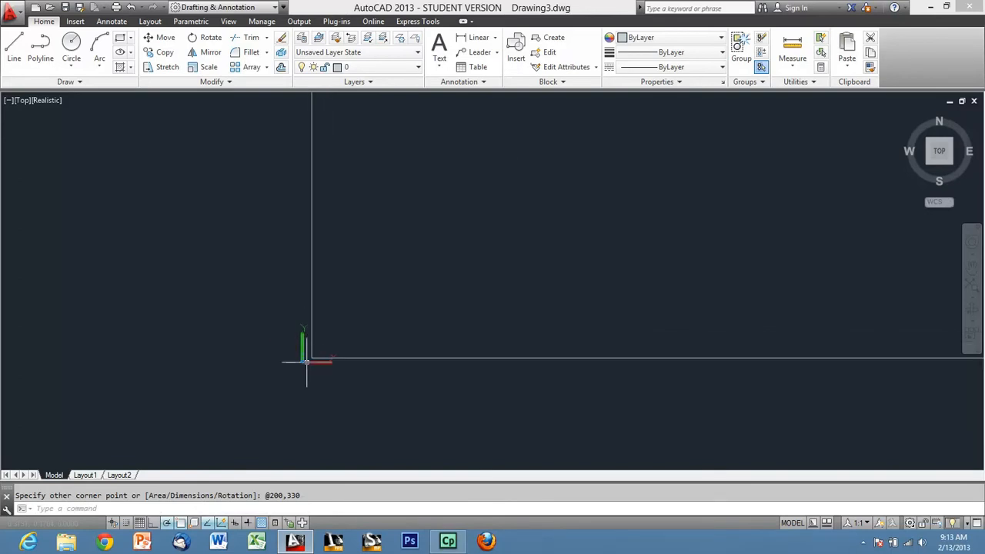
{"action": "scroll", "coordinate": [408, 312], "scroll_direction": "down", "scroll_amount": 3}
{"action": "scroll", "coordinate": [454, 331], "scroll_direction": "down", "scroll_amount": 3}
{"action": "scroll", "coordinate": [465, 290], "scroll_direction": "up", "scroll_amount": 2}
{"action": "left_click", "coordinate": [544, 301]}
{"action": "left_click", "coordinate": [478, 259]}
{"action": "type", "text": "m"}
{"action": "key", "text": "Return"}
{"action": "left_click", "coordinate": [461, 287]}
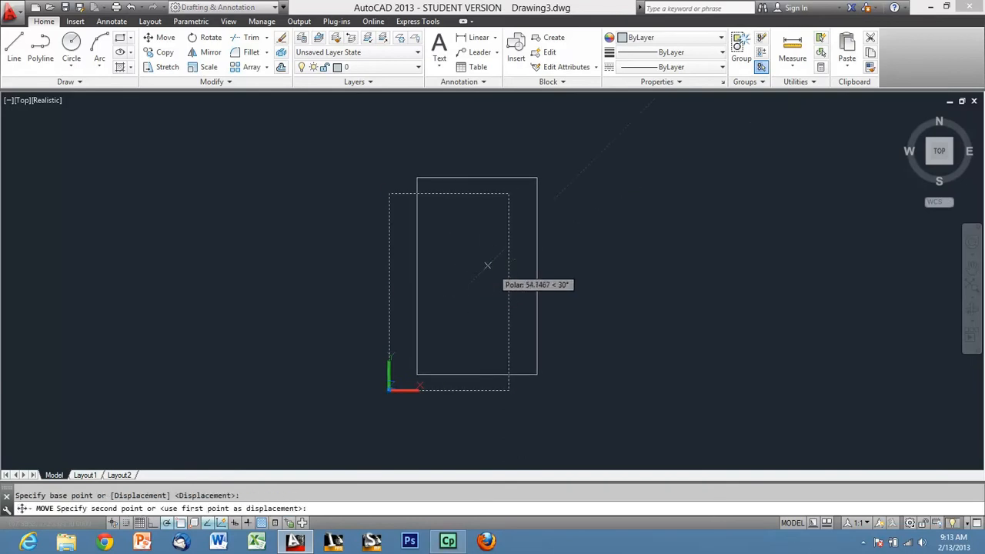
{"action": "left_click", "coordinate": [477, 270]}
{"action": "scroll", "coordinate": [462, 361], "scroll_direction": "up", "scroll_amount": 2}
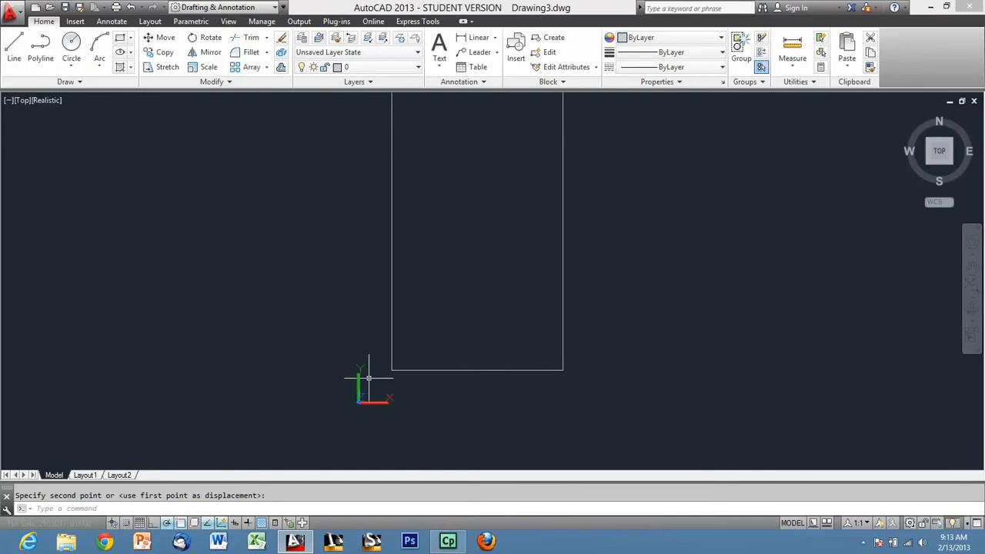
Offset the rectangle 25 mm inward to form the flange's inner opening.
{"action": "middle_click_drag", "start_coordinate": [460, 315], "coordinate": [445, 368]}
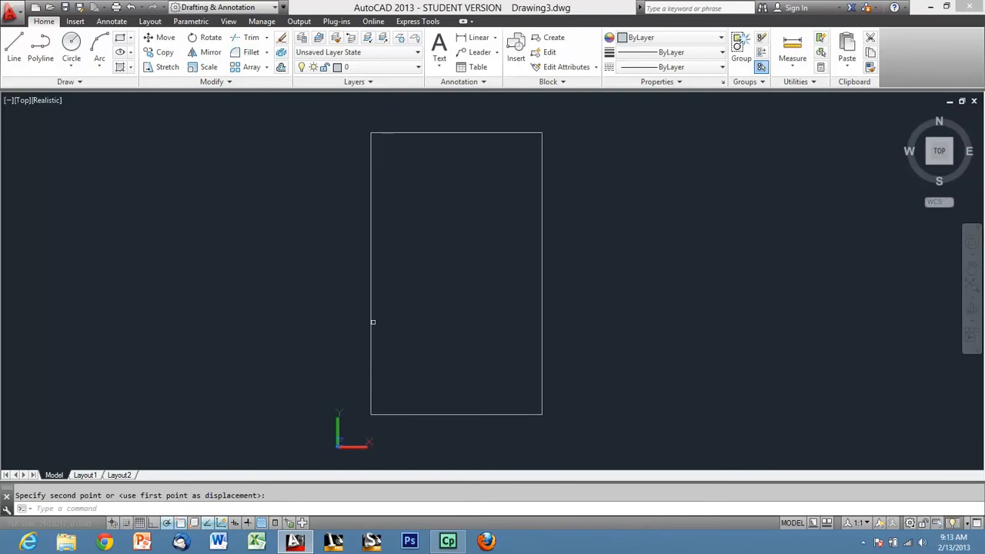
{"action": "left_click", "coordinate": [281, 68]}
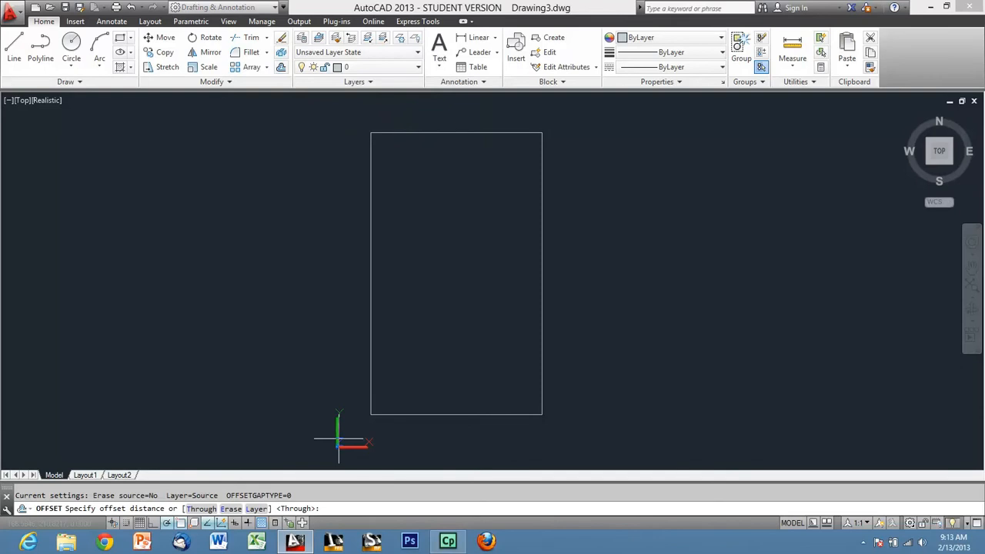
{"action": "key", "text": "Return"}
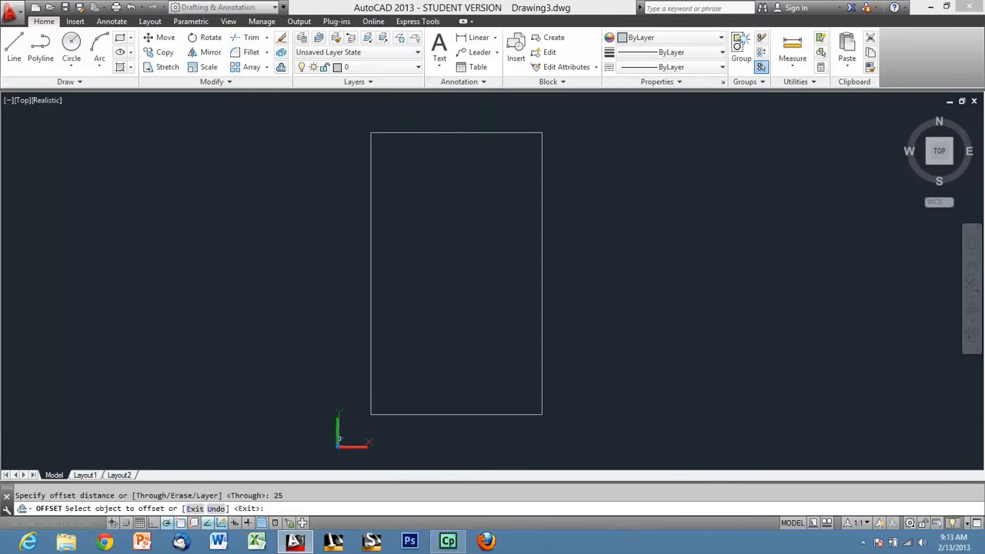
{"action": "left_click", "coordinate": [420, 132]}
{"action": "left_click", "coordinate": [438, 189]}
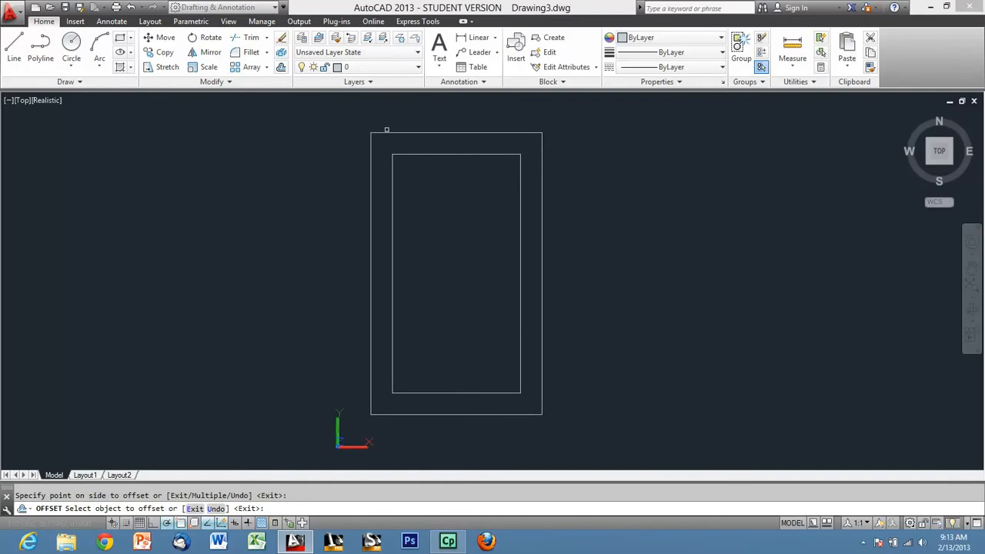
Fillet all four corners of the outer rectangle at once as a polyline with a 10 mm radius.
{"action": "left_click", "coordinate": [248, 53]}
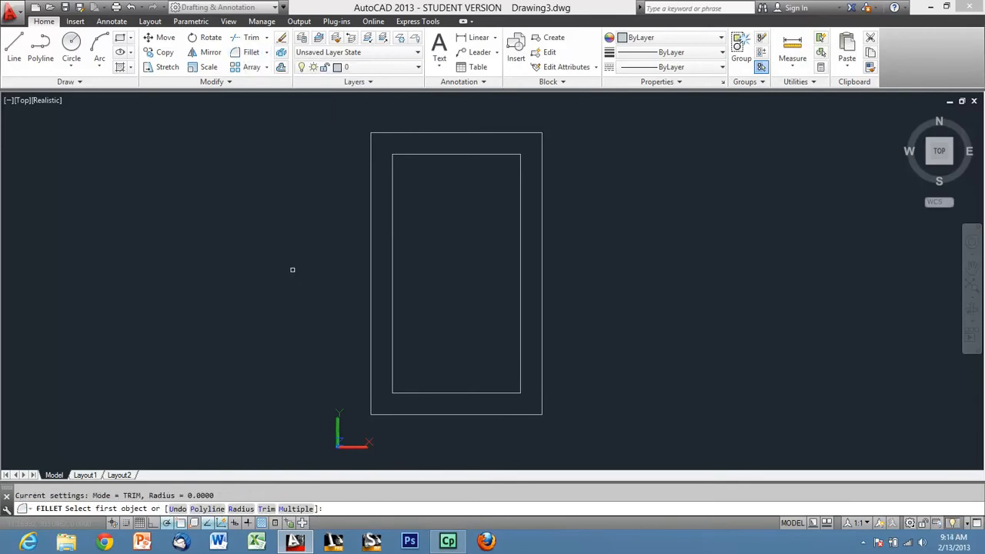
{"action": "type", "text": "r"}
{"action": "key", "text": "Return"}
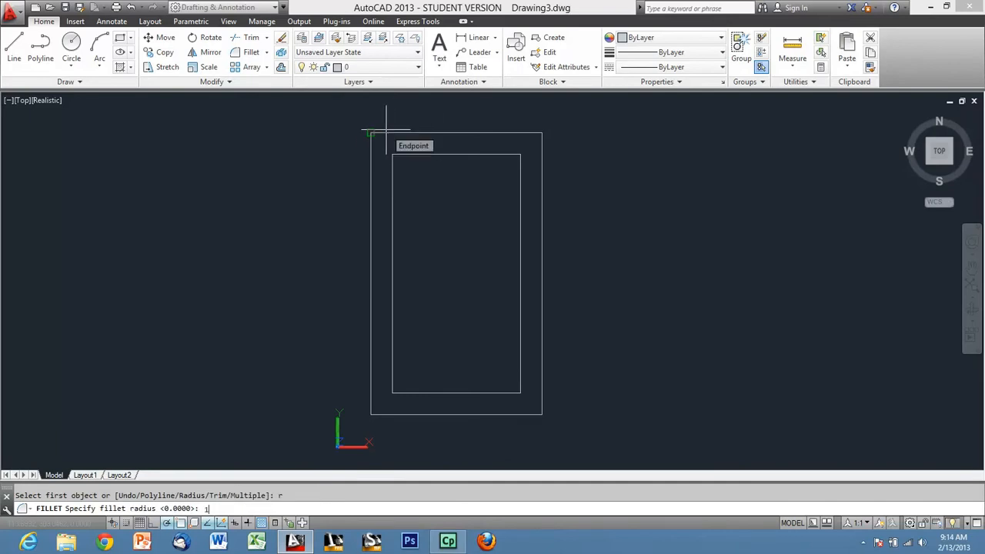
{"action": "type", "text": "10"}
{"action": "key", "text": "Return"}
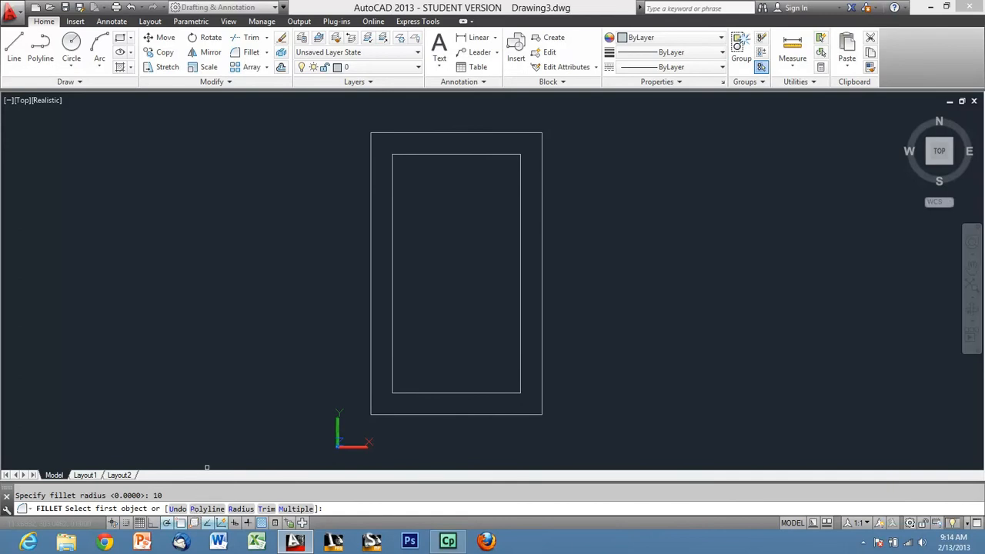
{"action": "type", "text": "p"}
{"action": "key", "text": "Return"}
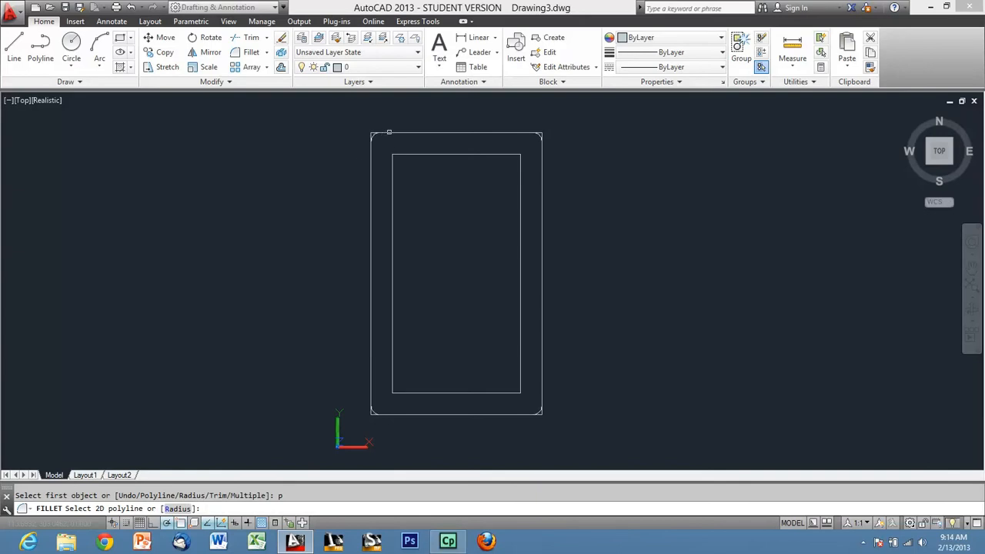
{"action": "left_click", "coordinate": [389, 132]}
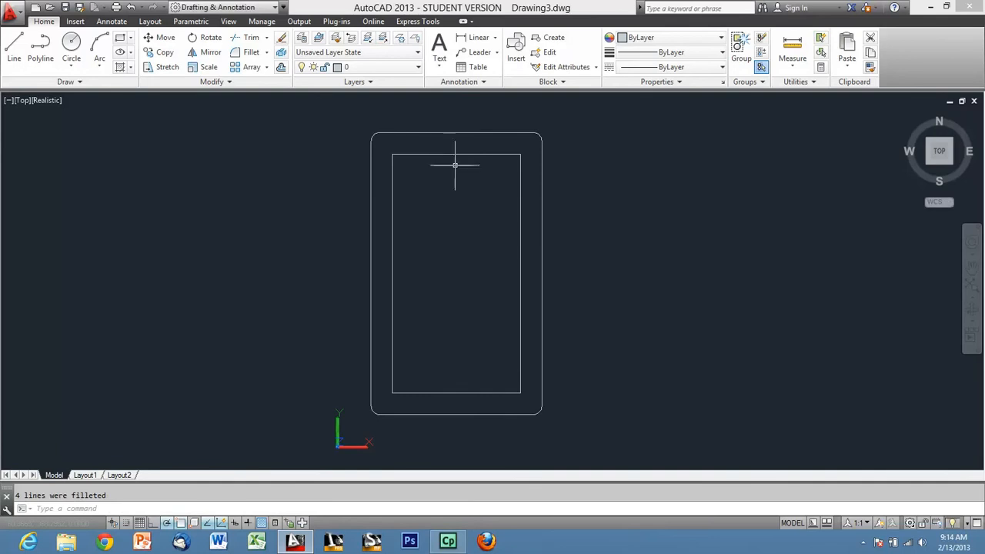
Fillet all four corners of the inner rectangle at once as a polyline with a 3 mm radius.
{"action": "left_click", "coordinate": [253, 54]}
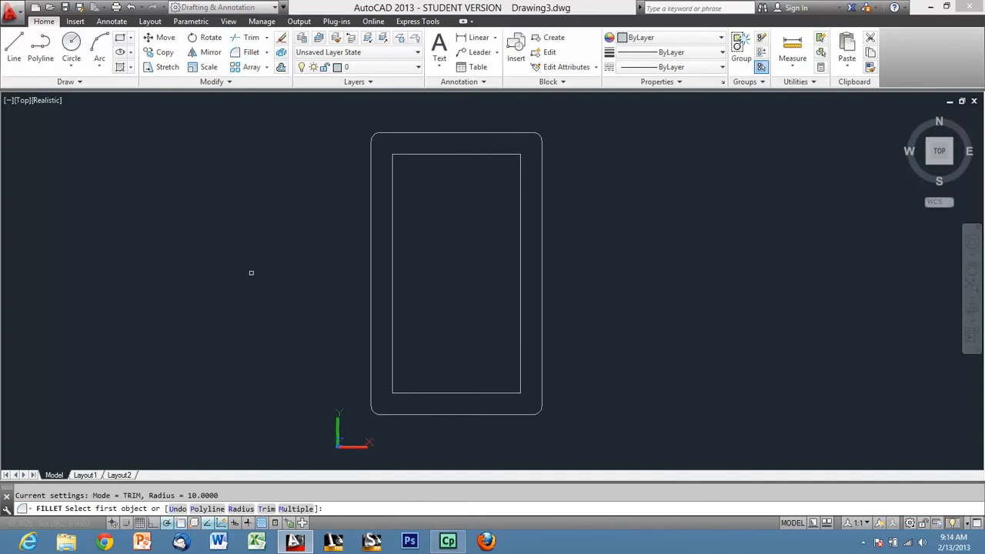
{"action": "type", "text": "r"}
{"action": "key", "text": "Return"}
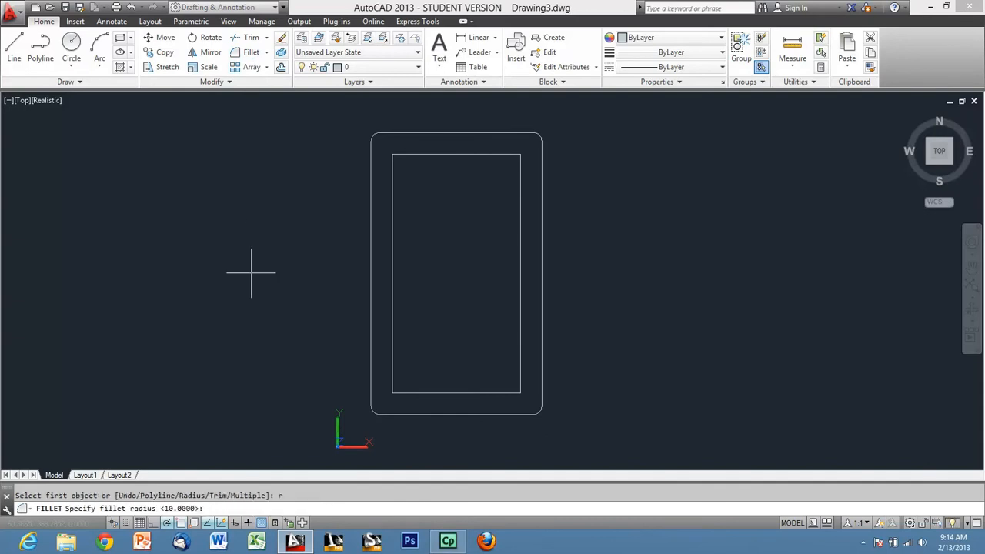
{"action": "type", "text": "3"}
{"action": "key", "text": "Return"}
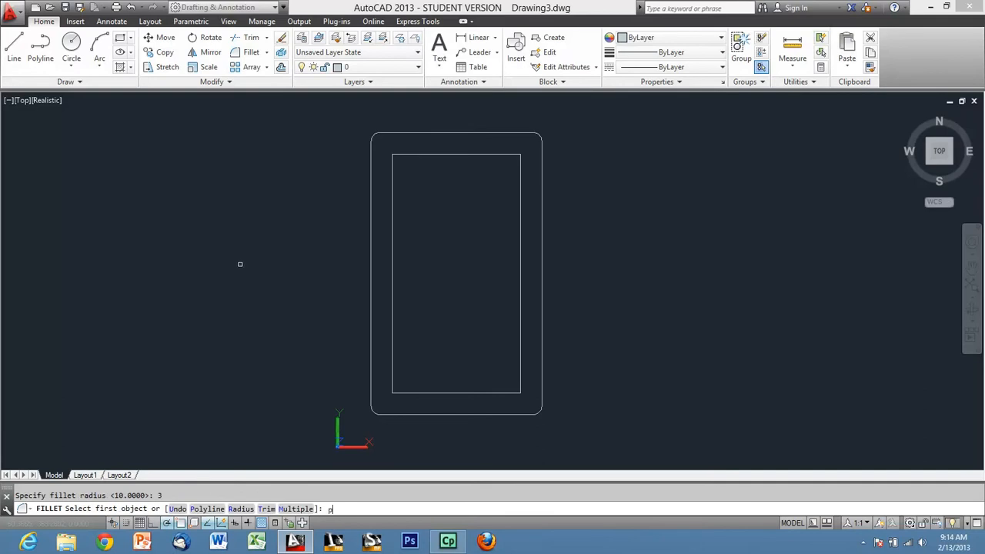
{"action": "type", "text": "p"}
{"action": "key", "text": "Return"}
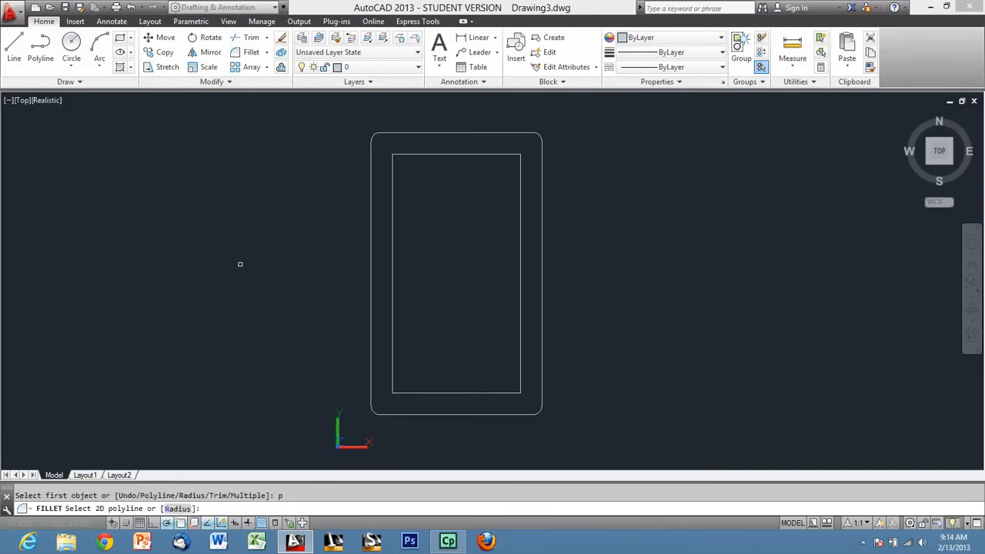
{"action": "left_click", "coordinate": [428, 154]}
Draw a vertical line from the midpoint of the flange's outer top edge straight down into the opening.
{"action": "scroll", "coordinate": [500, 145], "scroll_direction": "up", "scroll_amount": 3}
{"action": "scroll", "coordinate": [408, 130], "scroll_direction": "down", "scroll_amount": 2}
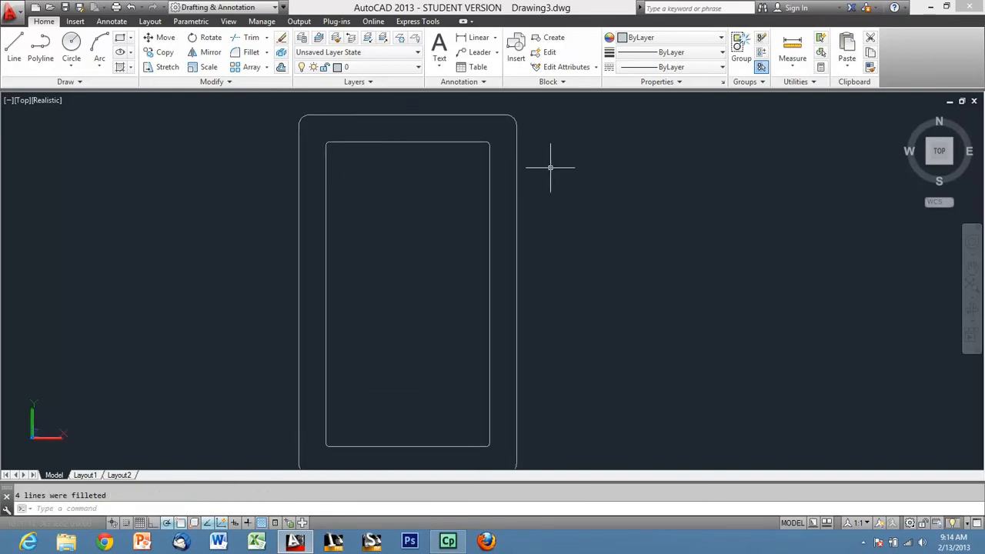
{"action": "middle_click_drag", "start_coordinate": [515, 196], "coordinate": [573, 173]}
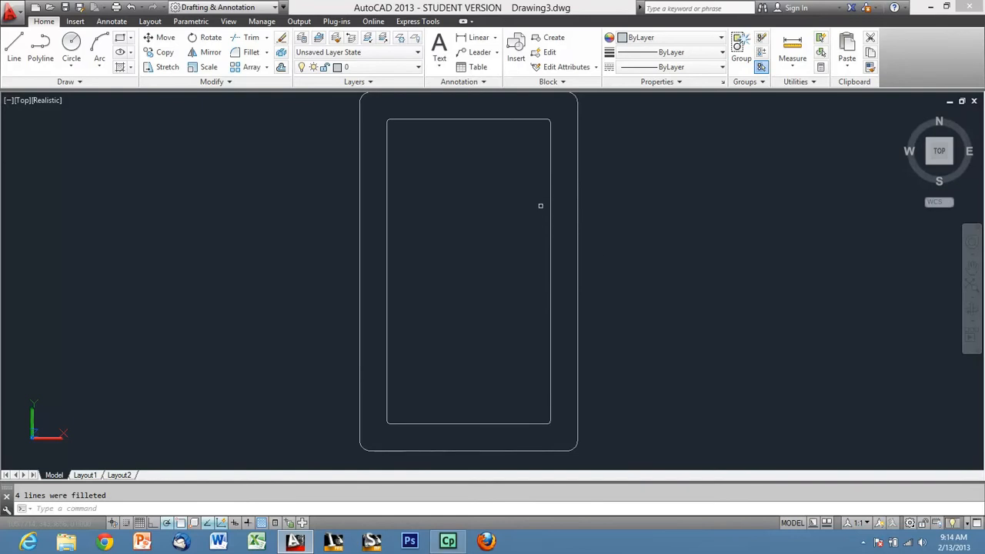
{"action": "type", "text": "l"}
{"action": "key", "text": "Return"}
{"action": "scroll", "coordinate": [496, 208], "scroll_direction": "down", "scroll_amount": 2}
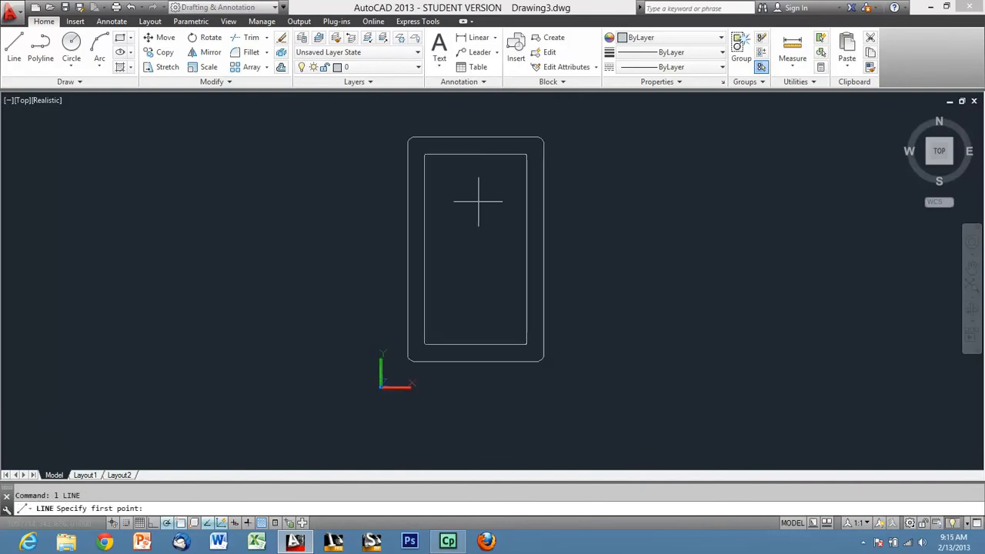
{"action": "left_click", "coordinate": [475, 137]}
{"action": "left_click", "coordinate": [475, 237]}
{"action": "key", "text": "Escape"}
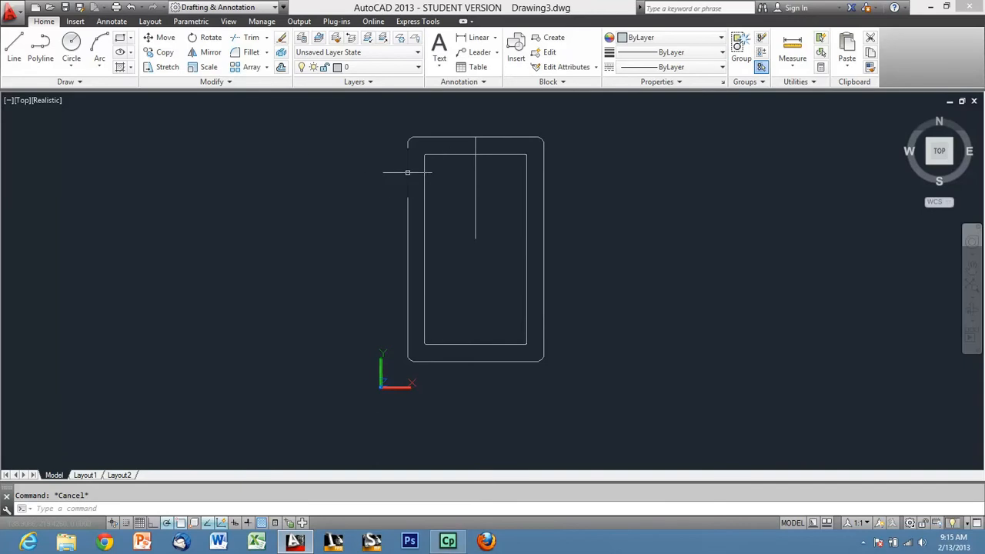
Offset the vertical centre line 120 mm to the left, outside the flange, and delete the original line.
{"action": "type", "text": "o"}
{"action": "key", "text": "Return"}
{"action": "type", "text": "120"}
{"action": "key", "text": "Return"}
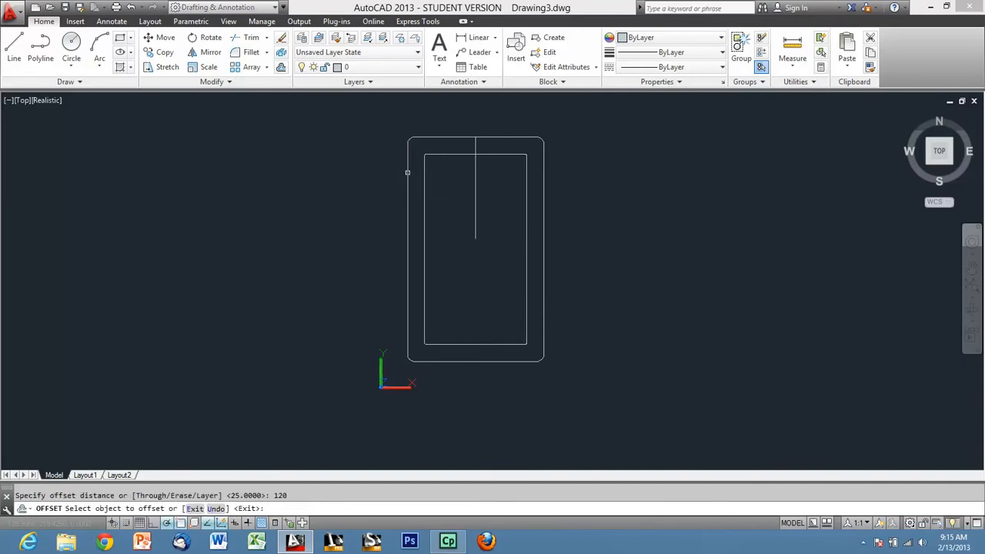
{"action": "left_click", "coordinate": [476, 182]}
{"action": "left_click", "coordinate": [363, 193]}
{"action": "key", "text": "Escape"}
{"action": "left_click", "coordinate": [483, 191]}
{"action": "left_click", "coordinate": [461, 177]}
{"action": "key", "text": "Delete"}
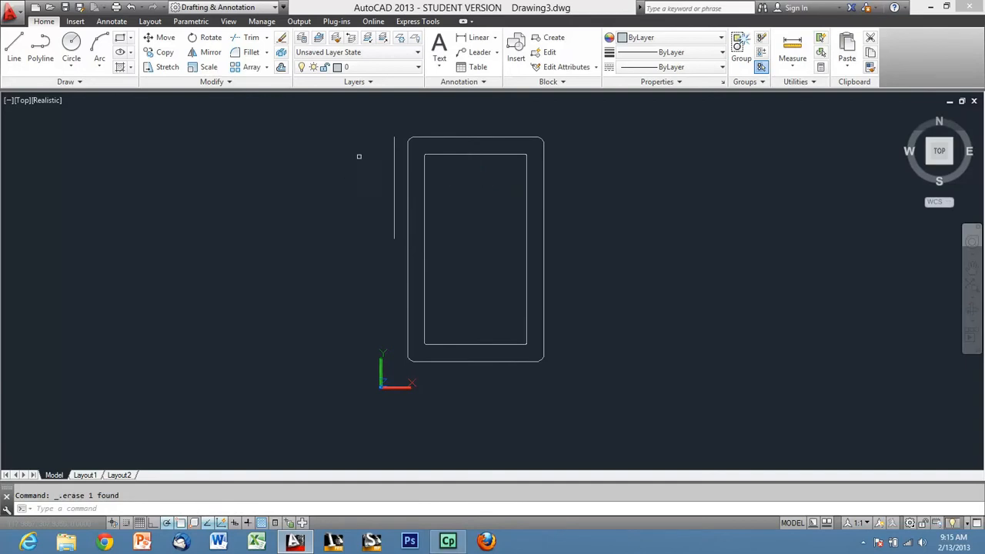
Draw a horizontal line from 54 mm below the outer top edge's midpoint leftward past the offset vertical line.
{"action": "scroll", "coordinate": [436, 162], "scroll_direction": "up", "scroll_amount": 2}
{"action": "type", "text": "l"}
{"action": "key", "text": "Return"}
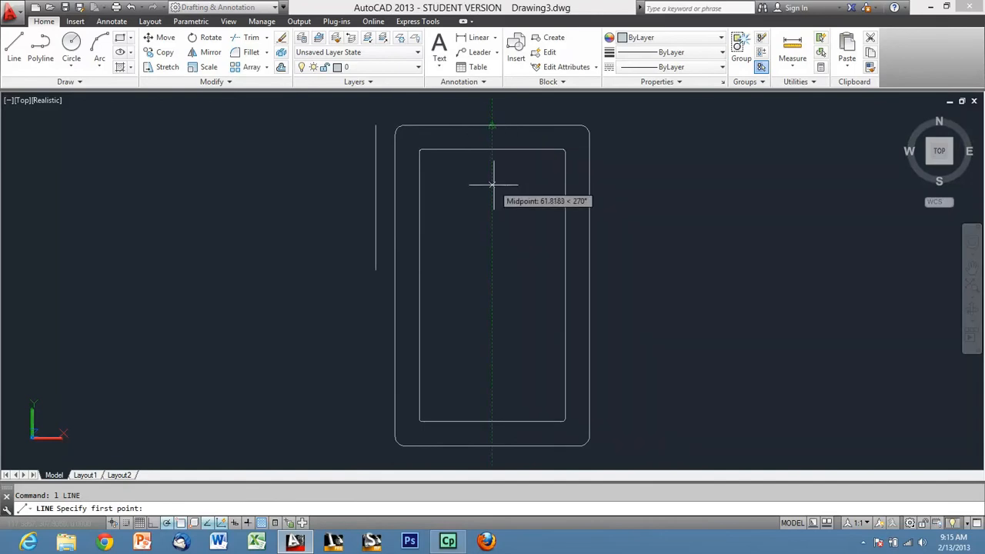
{"action": "key", "text": "Return"}
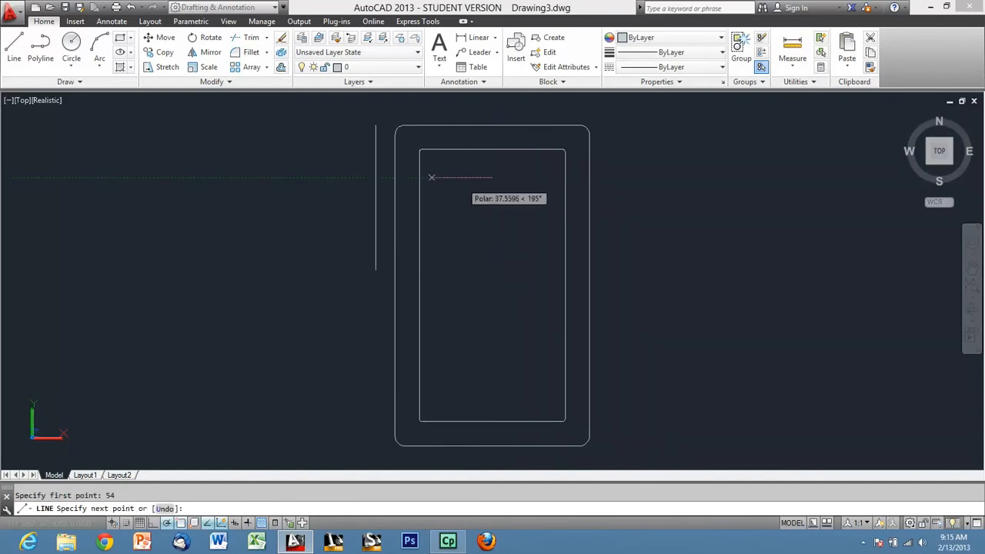
{"action": "left_click", "coordinate": [300, 175]}
{"action": "key", "text": "Escape"}
Offset the horizontal line 15 mm above and 15 mm below itself.
{"action": "scroll", "coordinate": [382, 177], "scroll_direction": "up", "scroll_amount": 5}
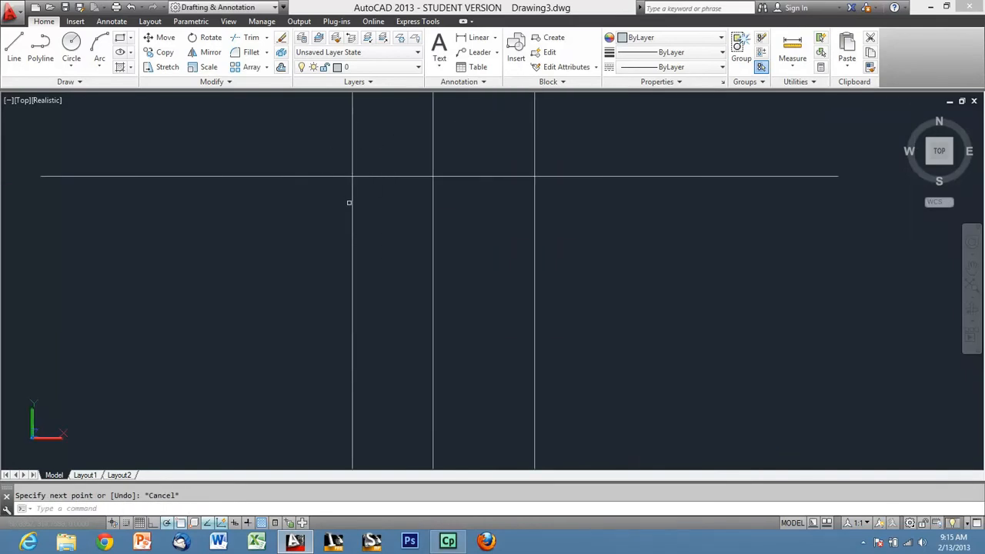
{"action": "mouse_move", "coordinate": [380, 175]}
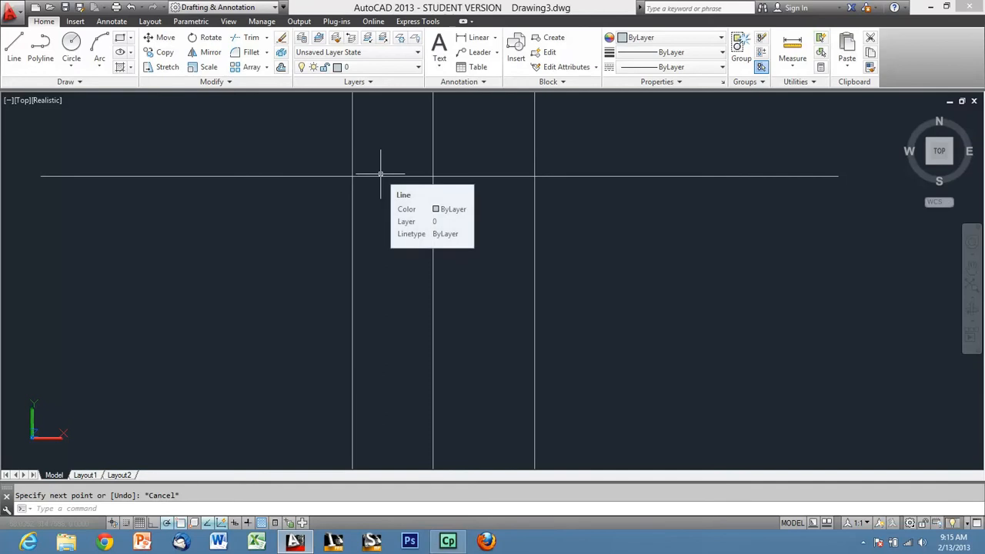
{"action": "type", "text": "o"}
{"action": "key", "text": "Return"}
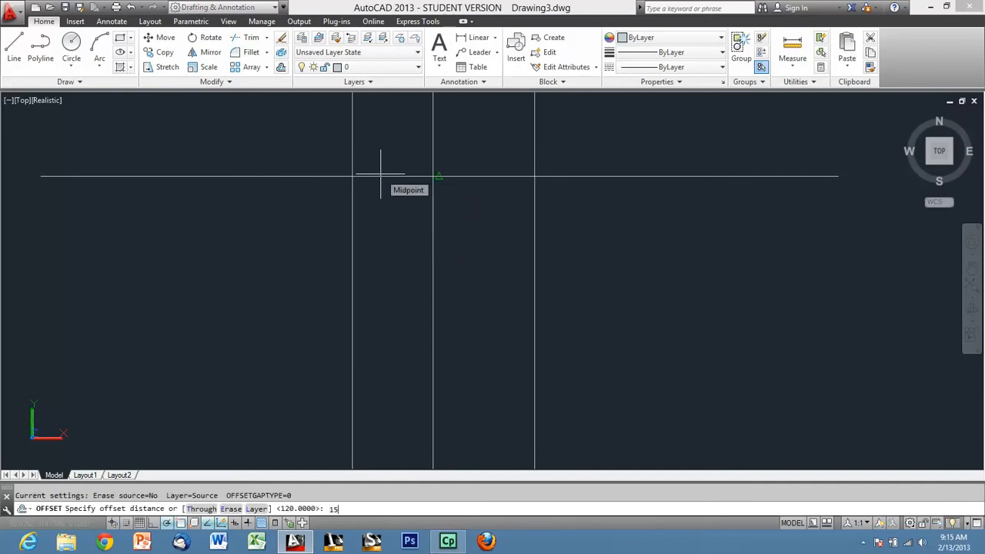
{"action": "type", "text": "15"}
{"action": "key", "text": "Return"}
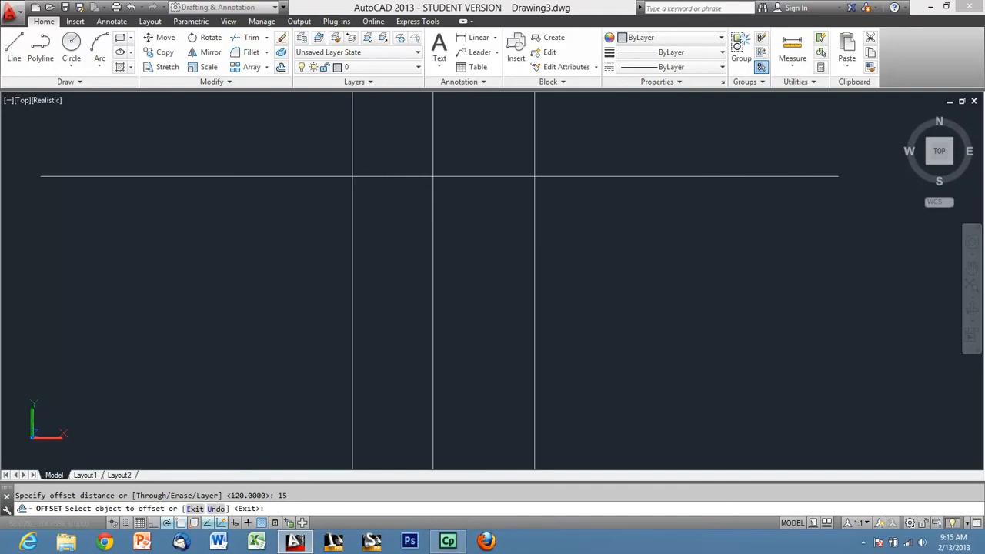
{"action": "left_click", "coordinate": [378, 175]}
{"action": "left_click", "coordinate": [385, 132]}
{"action": "left_click", "coordinate": [391, 176]}
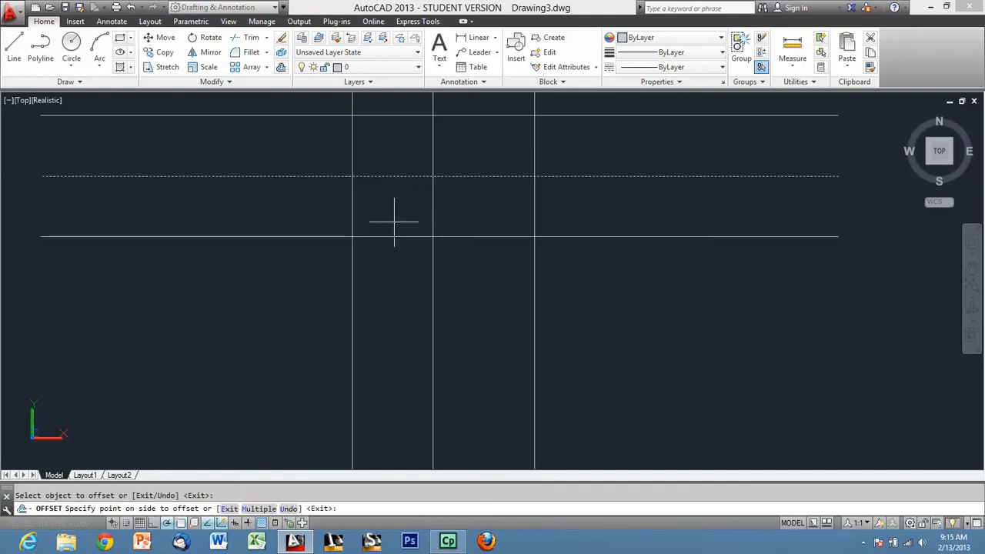
{"action": "left_click", "coordinate": [396, 221]}
{"action": "key", "text": "Escape"}
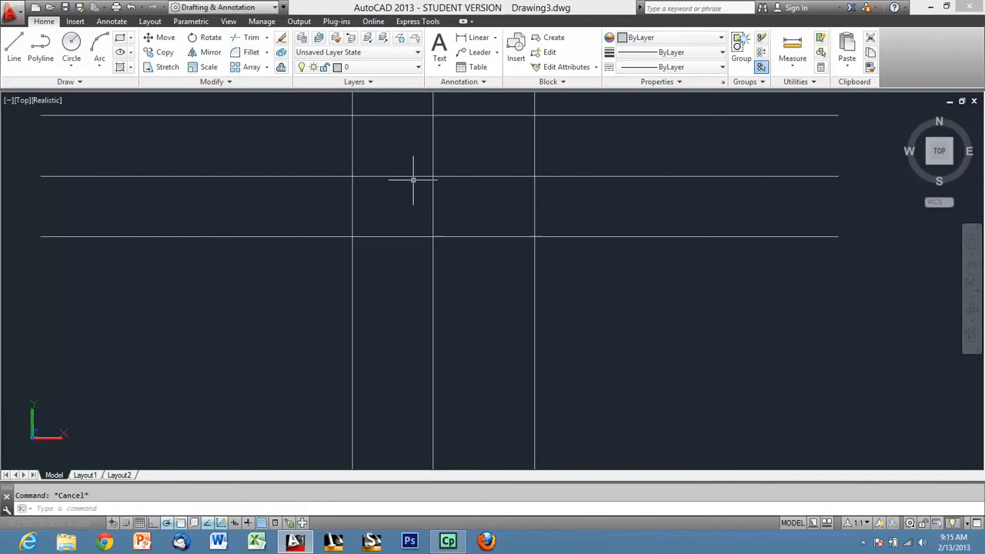
Trim the construction lines to leave a rectangular tab with its centre line, projecting outside the flange's left edge.
{"action": "left_click", "coordinate": [238, 38]}
{"action": "key", "text": "Return"}
{"action": "scroll", "coordinate": [372, 327], "scroll_direction": "down", "scroll_amount": 2}
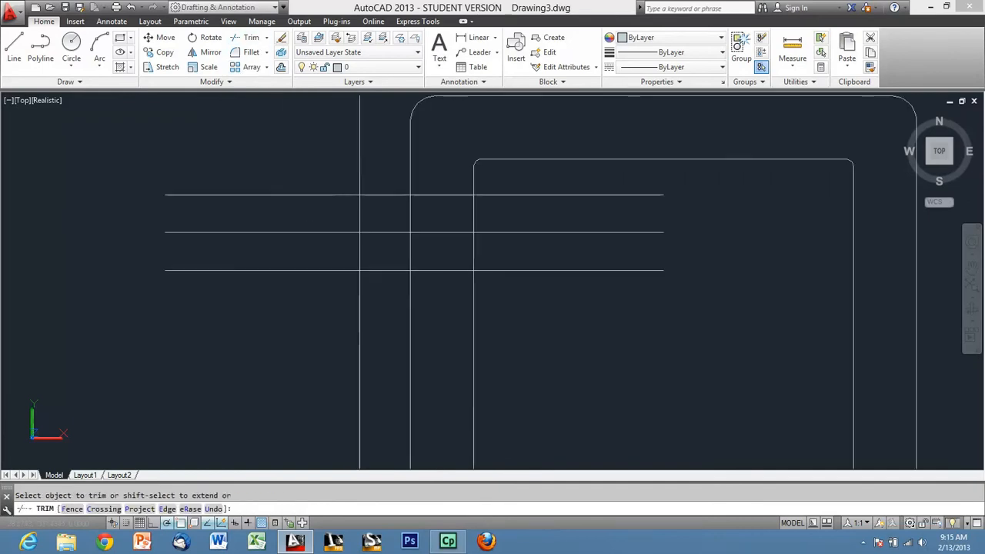
{"action": "left_click", "coordinate": [371, 161]}
{"action": "left_click", "coordinate": [343, 143]}
{"action": "left_click", "coordinate": [266, 161]}
{"action": "left_click", "coordinate": [306, 300]}
{"action": "left_click", "coordinate": [320, 325]}
{"action": "left_click", "coordinate": [340, 353]}
{"action": "left_click", "coordinate": [364, 315]}
{"action": "left_click", "coordinate": [315, 286]}
{"action": "left_click", "coordinate": [554, 311]}
{"action": "left_click", "coordinate": [524, 196]}
{"action": "left_click", "coordinate": [437, 300]}
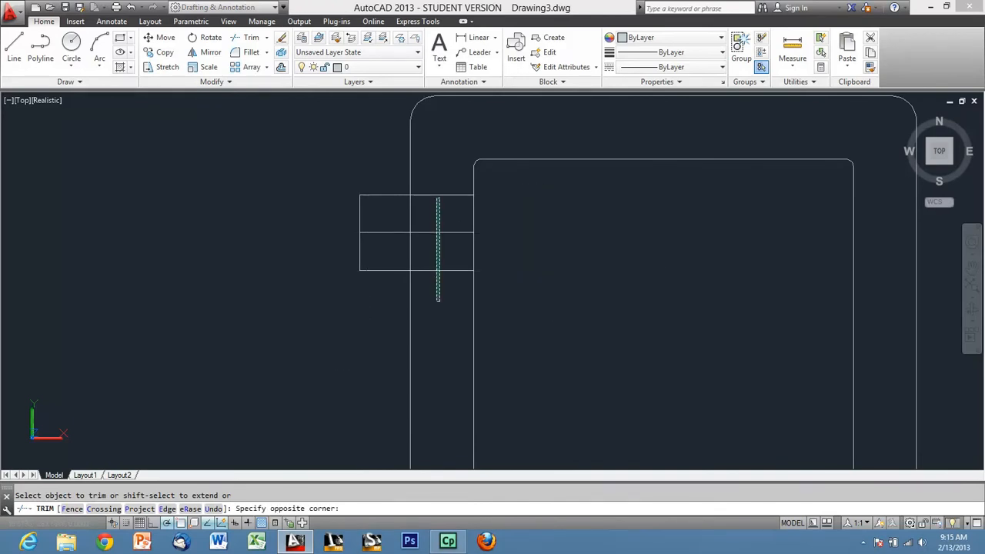
{"action": "left_click", "coordinate": [427, 173]}
{"action": "key", "text": "Escape"}
Offset the tab's horizontal centre line 6 mm above and 6 mm below itself to form the slot sides.
{"action": "scroll", "coordinate": [425, 209], "scroll_direction": "up", "scroll_amount": 2}
{"action": "type", "text": "o"}
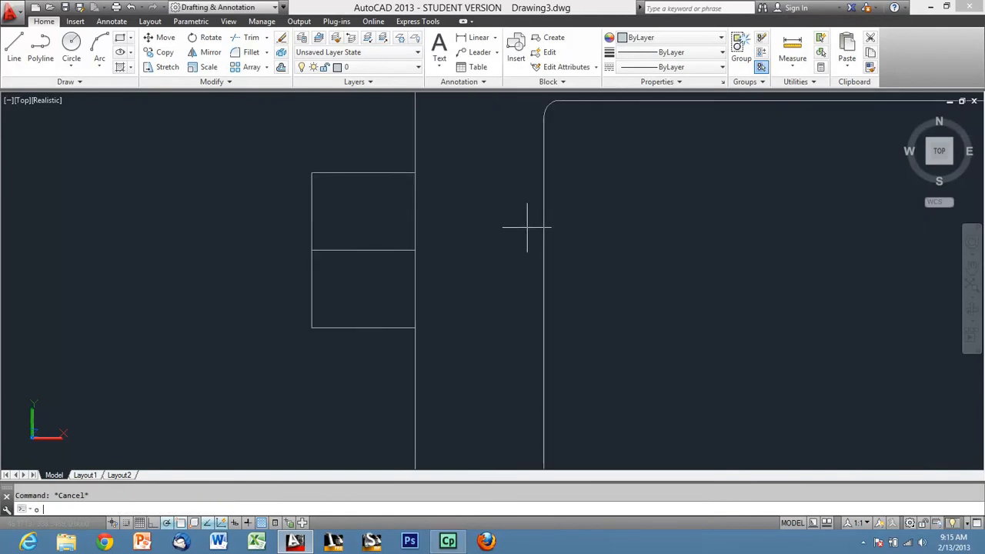
{"action": "key", "text": "Return"}
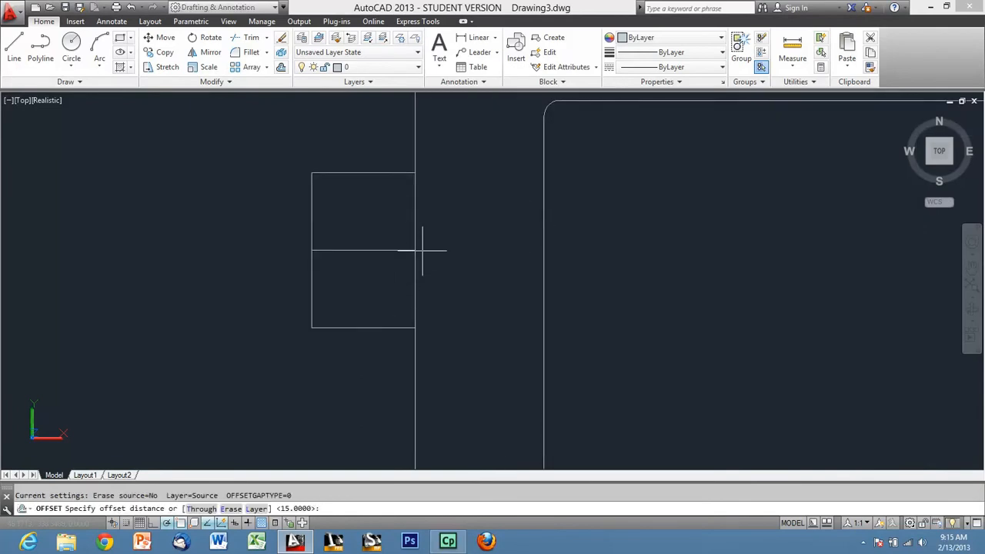
{"action": "type", "text": "6"}
{"action": "key", "text": "Return"}
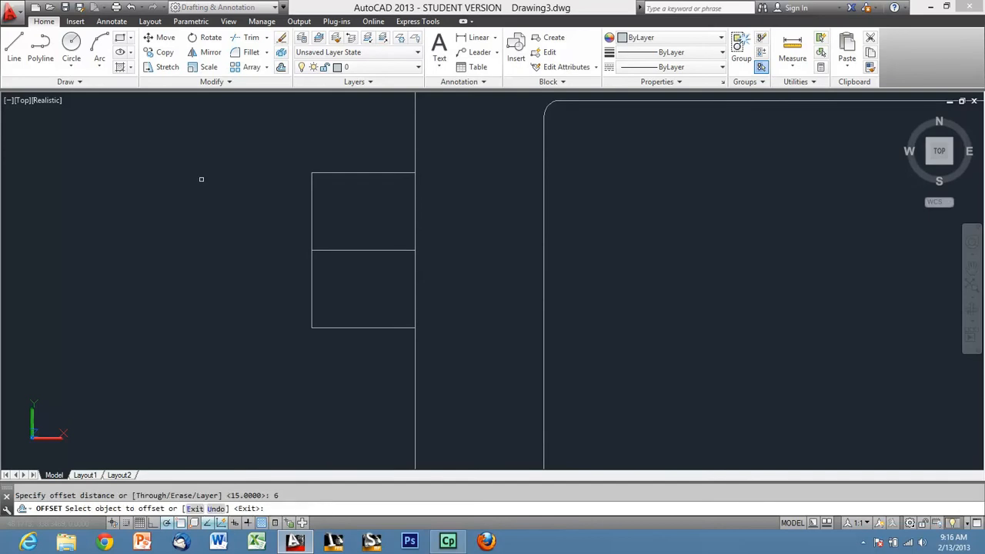
{"action": "left_click", "coordinate": [343, 250]}
{"action": "left_click", "coordinate": [350, 249]}
{"action": "left_click", "coordinate": [348, 273]}
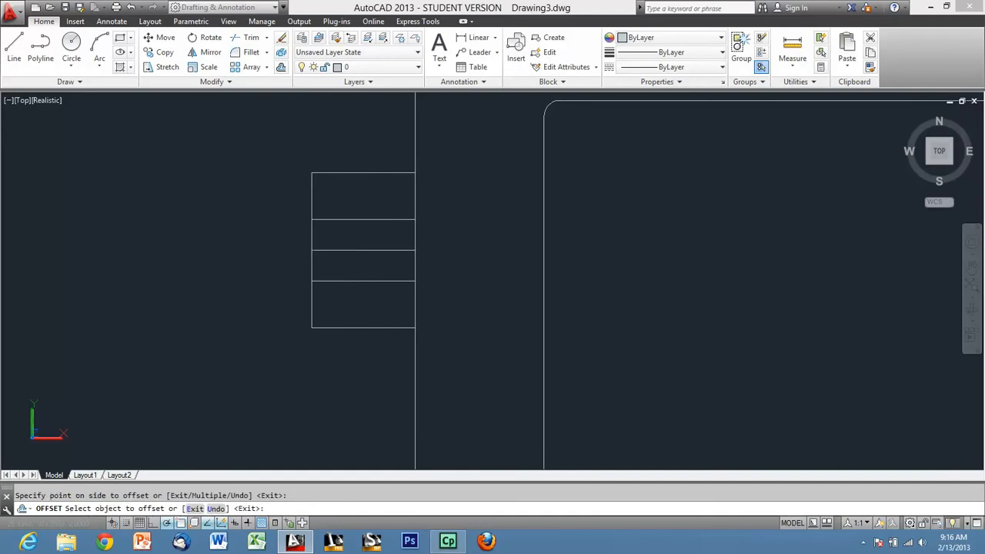
{"action": "key", "text": "Escape"}
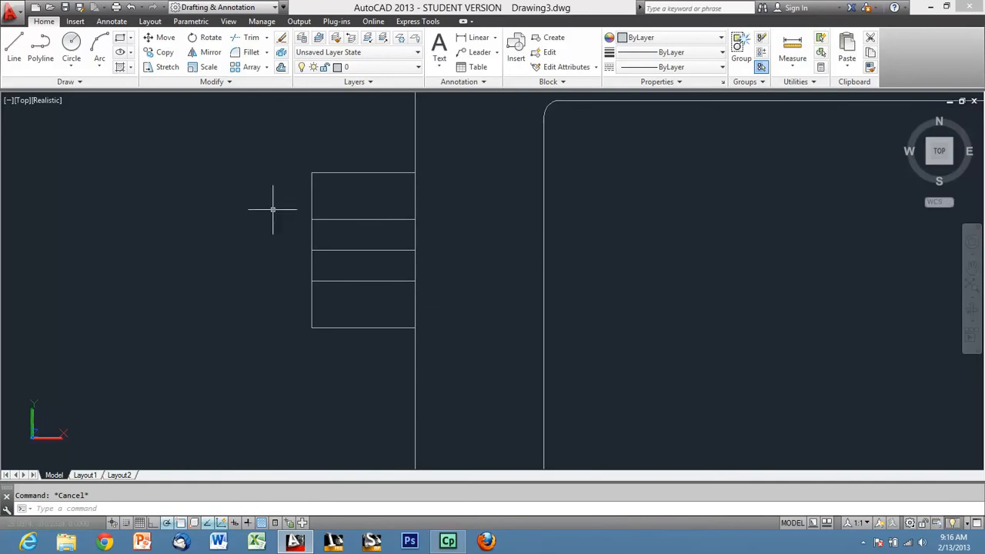
Draw a circle centred where the tab's centre line meets the flange's left edge, with its radius reaching the upper slot line.
{"action": "left_click", "coordinate": [72, 44]}
{"action": "left_click", "coordinate": [415, 250]}
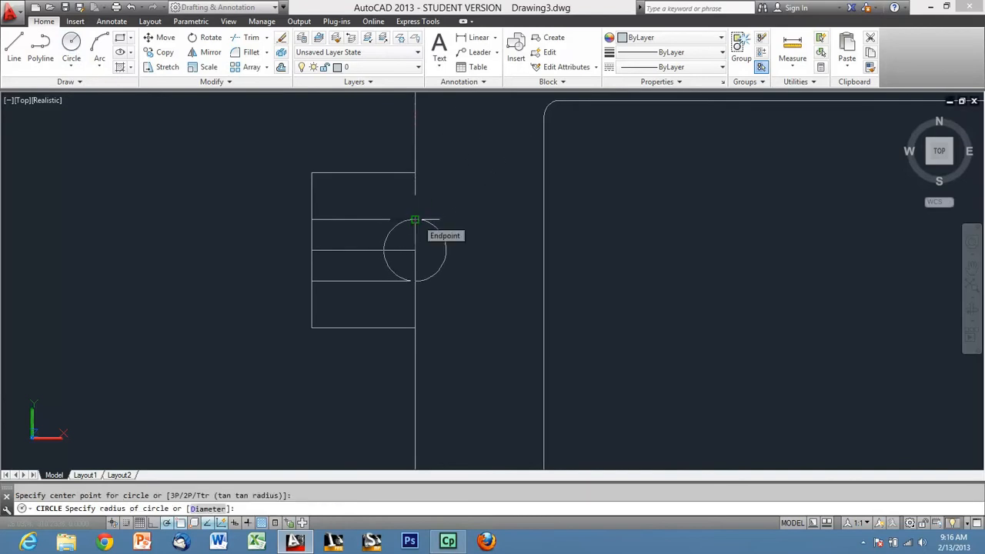
{"action": "left_click", "coordinate": [415, 220]}
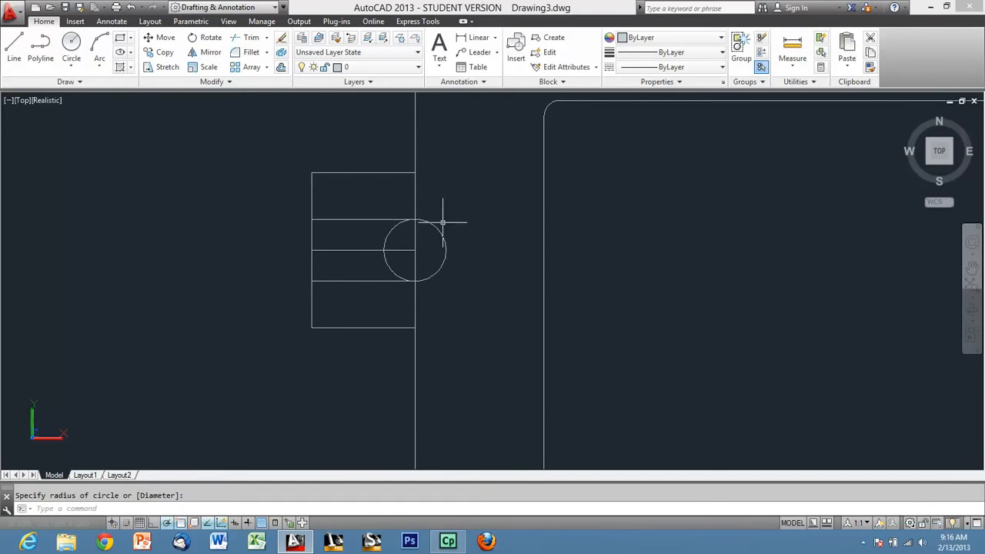
Move the slot-end circle 3 mm left along the tab's centre line, toward the tab's outer end.
{"action": "scroll", "coordinate": [415, 249], "scroll_direction": "up", "scroll_amount": 3}
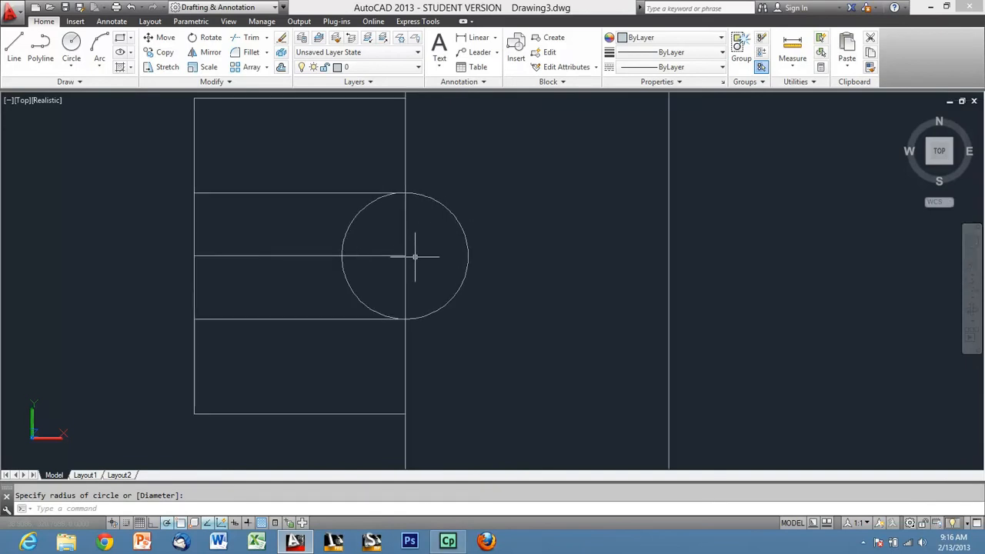
{"action": "left_click", "coordinate": [410, 254]}
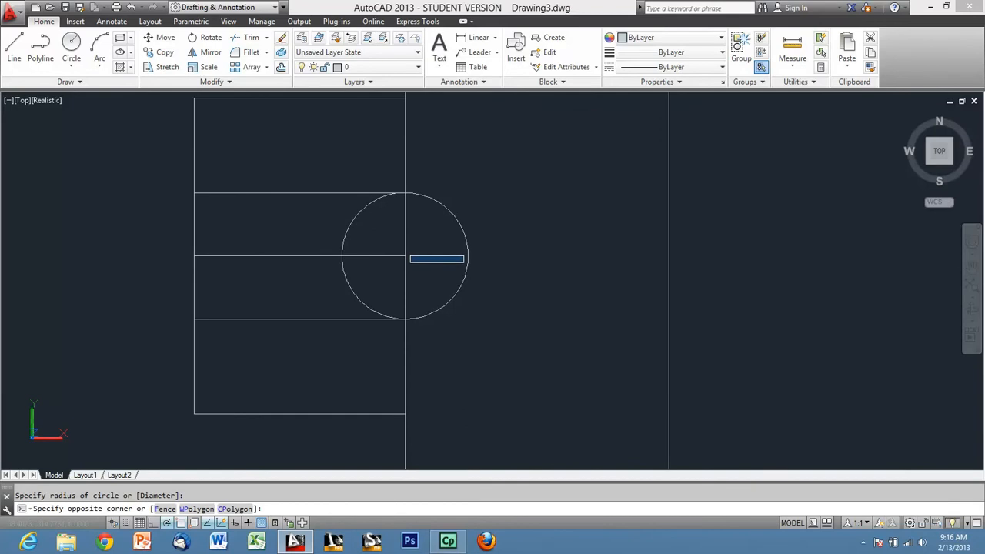
{"action": "left_click", "coordinate": [464, 263]}
{"action": "left_click", "coordinate": [479, 274]}
{"action": "left_click", "coordinate": [455, 243]}
{"action": "type", "text": "m"}
{"action": "key", "text": "Return"}
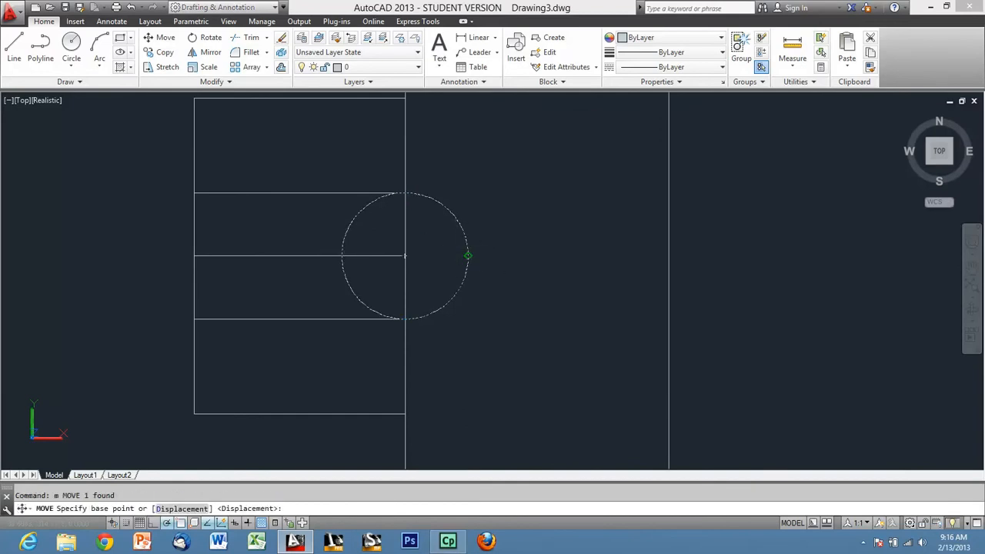
{"action": "left_click", "coordinate": [468, 255]}
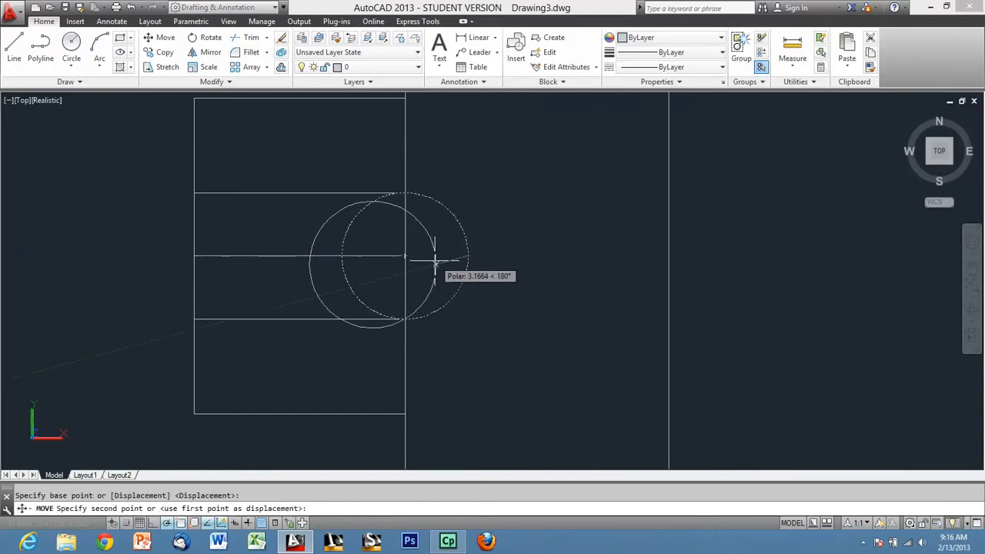
{"action": "type", "text": "3"}
{"action": "key", "text": "Return"}
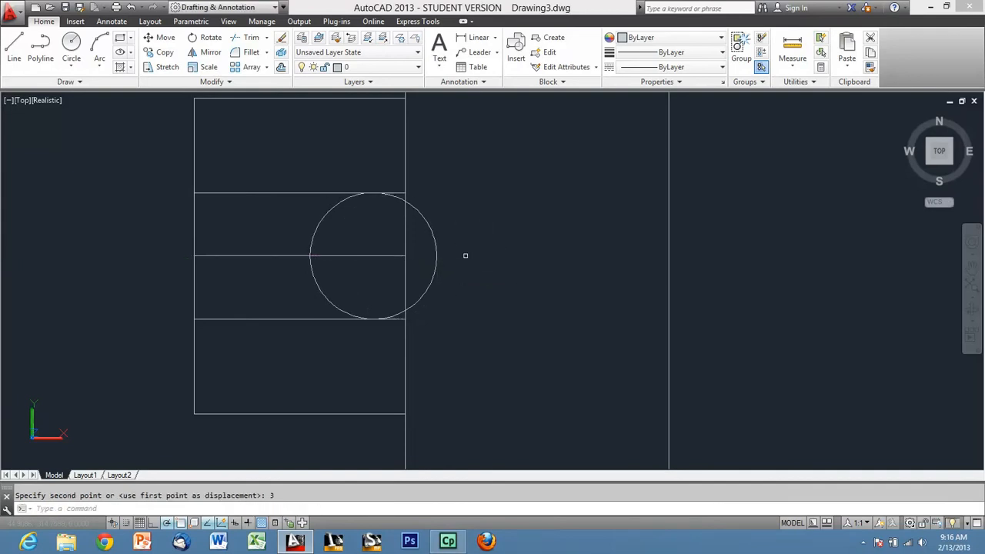
Trim the flange edge across the tab, the slot line overhangs and the circle's outer half to leave a rounded slot end.
{"action": "left_click", "coordinate": [239, 42]}
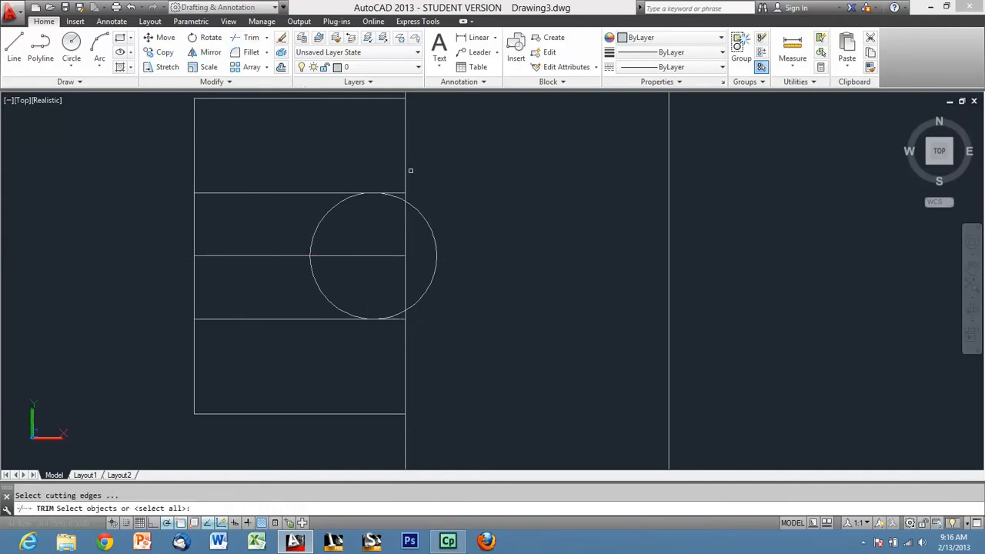
{"action": "left_click", "coordinate": [395, 139]}
{"action": "left_click", "coordinate": [419, 347]}
{"action": "left_click", "coordinate": [403, 363]}
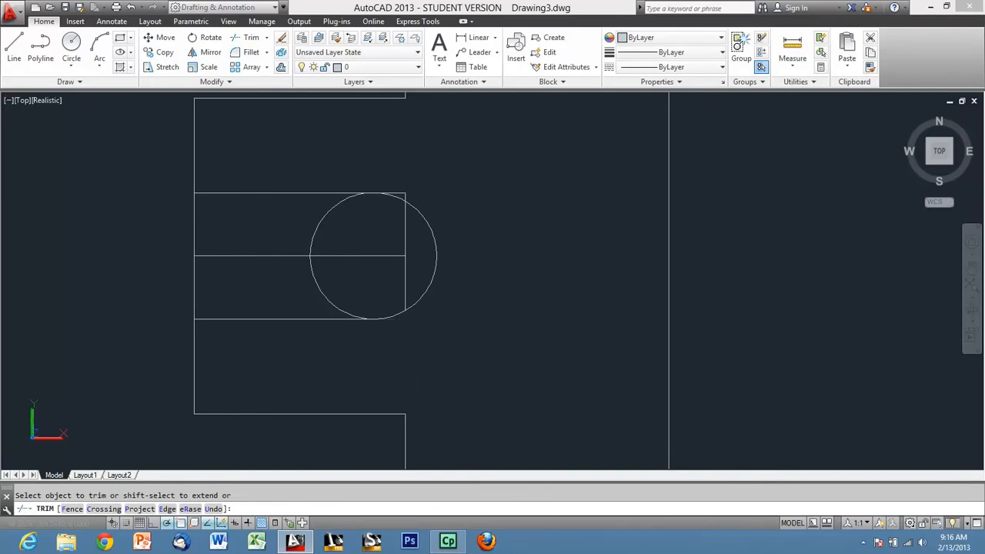
{"action": "left_click", "coordinate": [402, 195]}
{"action": "left_click", "coordinate": [405, 198]}
{"action": "left_click", "coordinate": [331, 210]}
{"action": "left_click", "coordinate": [316, 287]}
{"action": "key", "text": "Escape"}
Delete the tab's centre line and leftover flange edge segment, and trim the tab's outer edge to open the slot mouth.
{"action": "left_click", "coordinate": [416, 275]}
{"action": "left_click", "coordinate": [393, 245]}
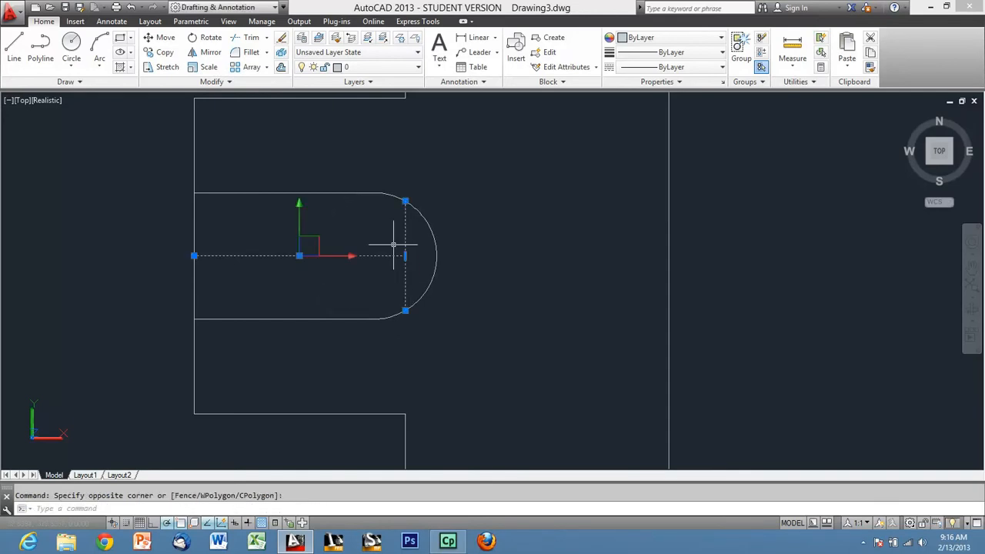
{"action": "key", "text": "Delete"}
{"action": "left_click", "coordinate": [251, 37]}
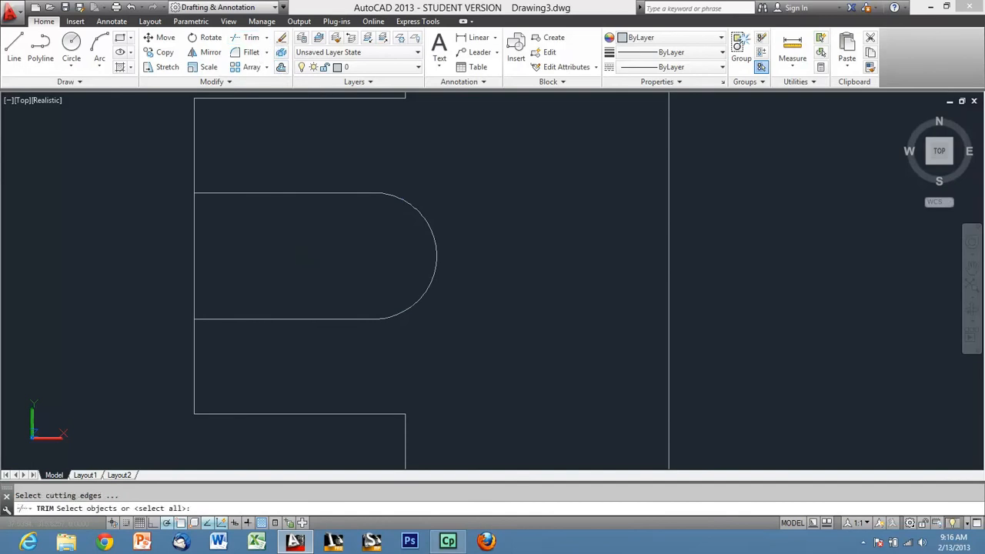
{"action": "key", "text": "Return"}
{"action": "scroll", "coordinate": [302, 283], "scroll_direction": "down", "scroll_amount": 2}
{"action": "key", "text": "Escape"}
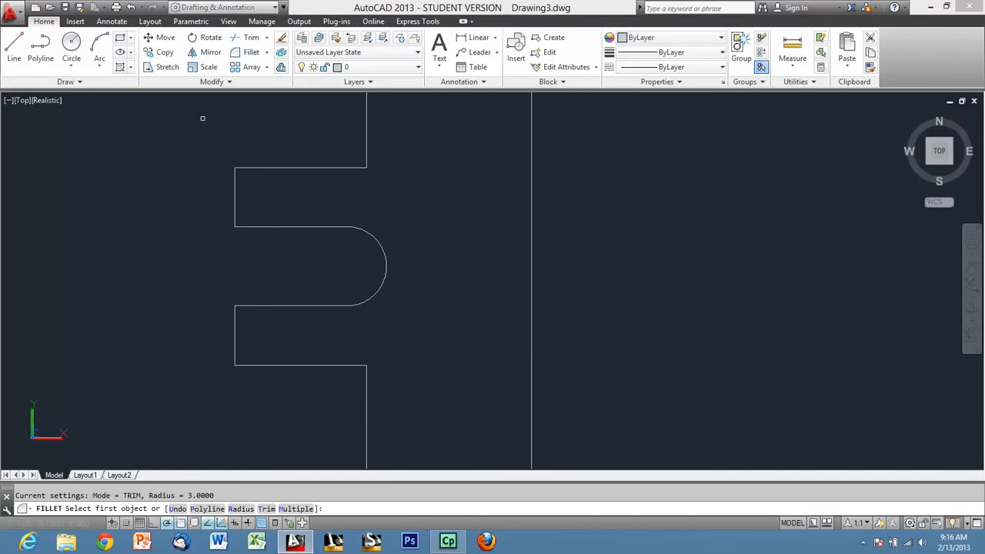
Fillet the tab's upper outer corner and its upper junction with the flange edge with a 3 mm radius.
{"action": "type", "text": "r"}
{"action": "key", "text": "Return"}
{"action": "type", "text": "3"}
{"action": "key", "text": "Return"}
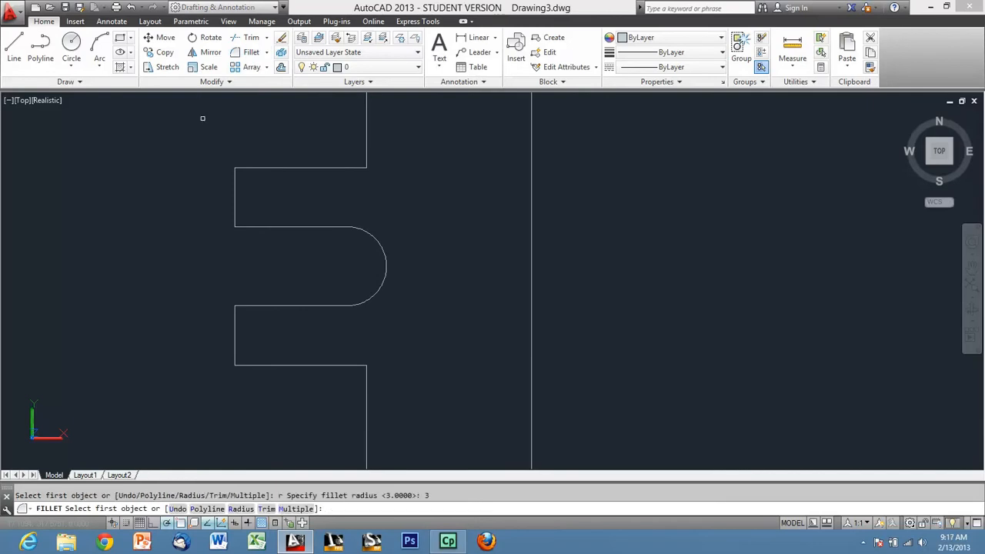
{"action": "left_click", "coordinate": [367, 158]}
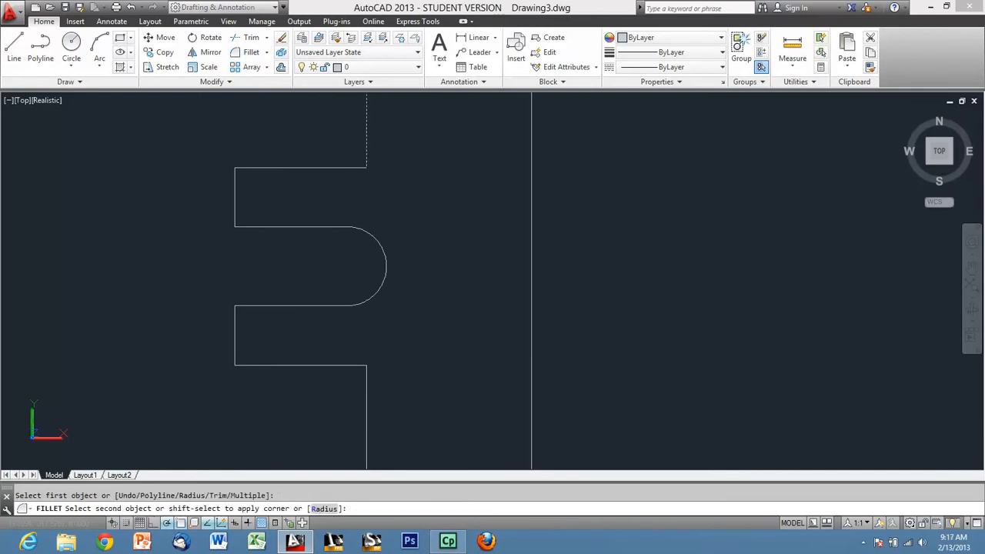
{"action": "left_click", "coordinate": [358, 167]}
{"action": "key", "text": "Return"}
{"action": "left_click", "coordinate": [239, 169]}
{"action": "left_click", "coordinate": [235, 202]}
Fillet the tab's lower outer corner and its lower junction with the flange edge with the same radius.
{"action": "key", "text": "Return"}
{"action": "left_click", "coordinate": [236, 355]}
{"action": "left_click", "coordinate": [265, 364]}
{"action": "key", "text": "Return"}
{"action": "left_click", "coordinate": [333, 365]}
{"action": "left_click", "coordinate": [365, 378]}
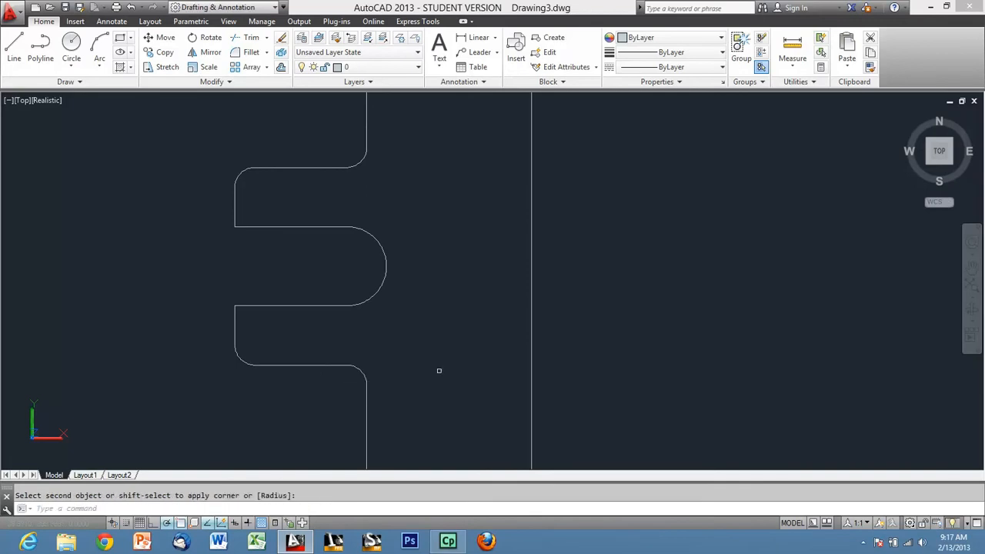
{"action": "key", "text": "Escape"}
{"action": "scroll", "coordinate": [382, 226], "scroll_direction": "down", "scroll_amount": 3}
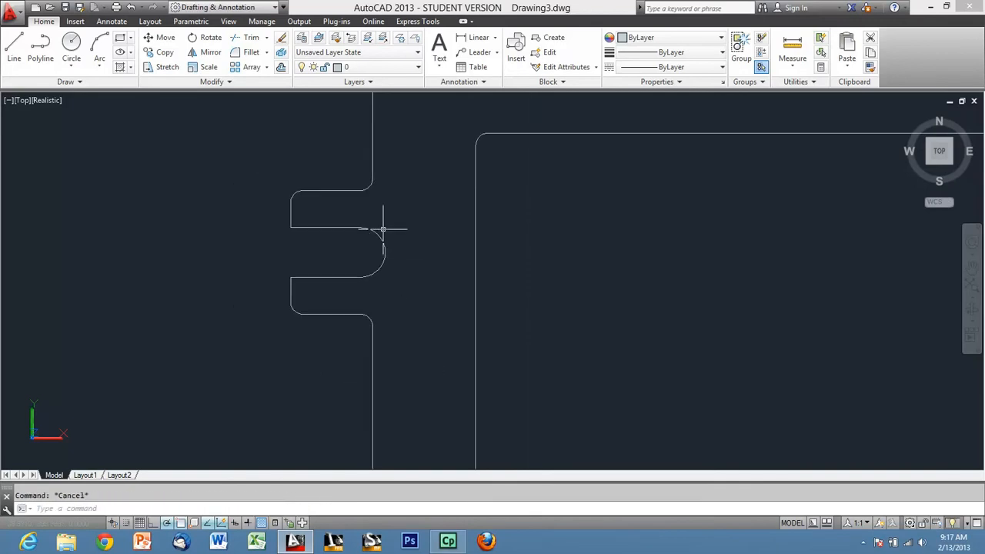
{"action": "scroll", "coordinate": [407, 202], "scroll_direction": "down", "scroll_amount": 5}
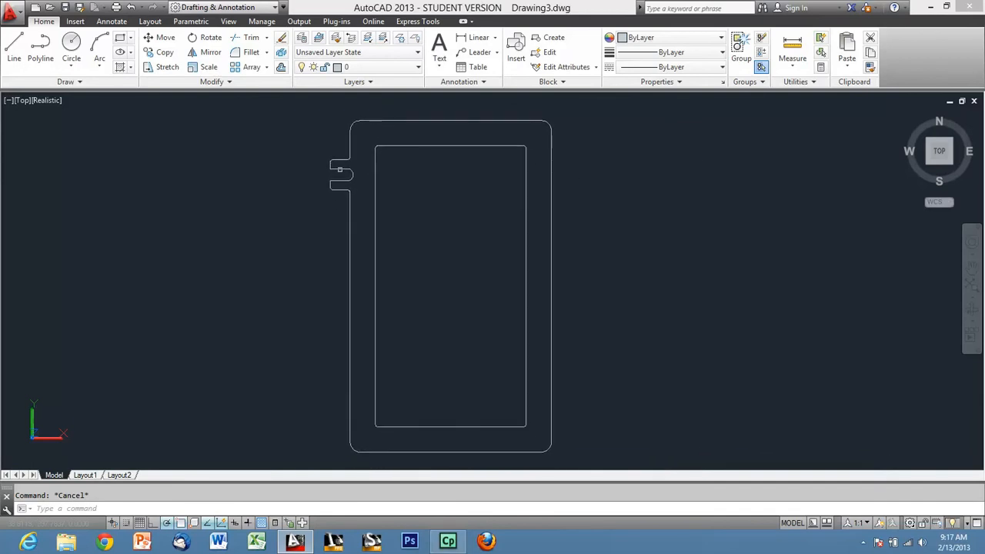
{"action": "left_click", "coordinate": [316, 145]}
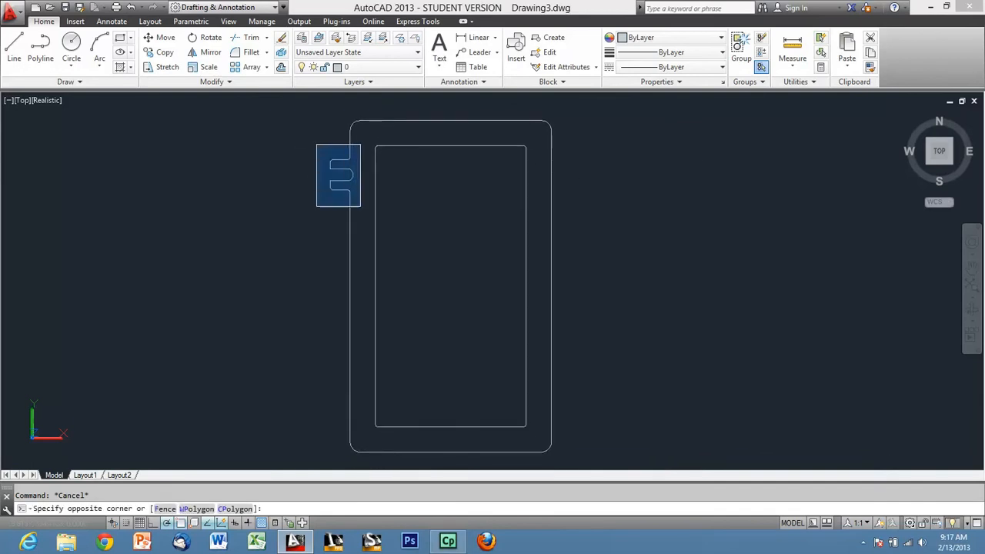
{"action": "left_click", "coordinate": [363, 208]}
{"action": "scroll", "coordinate": [350, 168], "scroll_direction": "up", "scroll_amount": 3}
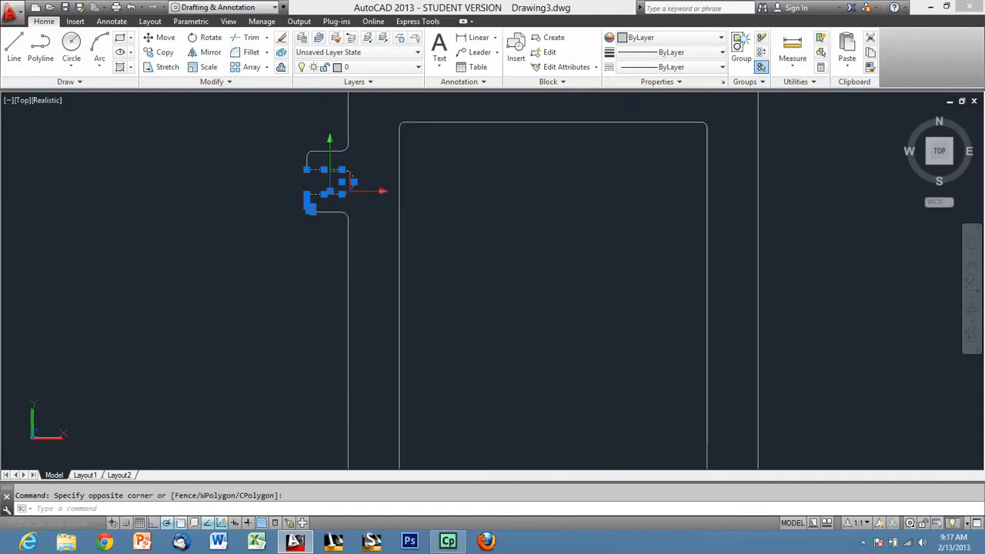
{"action": "scroll", "coordinate": [356, 154], "scroll_direction": "up", "scroll_amount": 3}
{"action": "scroll", "coordinate": [343, 176], "scroll_direction": "down", "scroll_amount": 4}
{"action": "middle_click_drag", "start_coordinate": [361, 136], "coordinate": [355, 174]}
{"action": "key", "text": "Escape"}
{"action": "scroll", "coordinate": [321, 214], "scroll_direction": "up", "scroll_amount": 3}
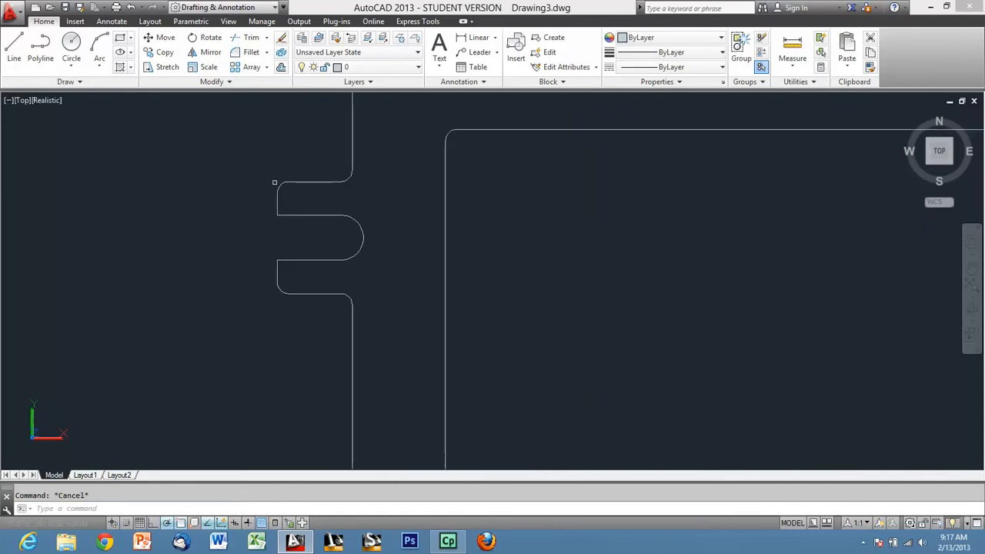
{"action": "left_click", "coordinate": [238, 133]}
{"action": "left_click", "coordinate": [408, 341]}
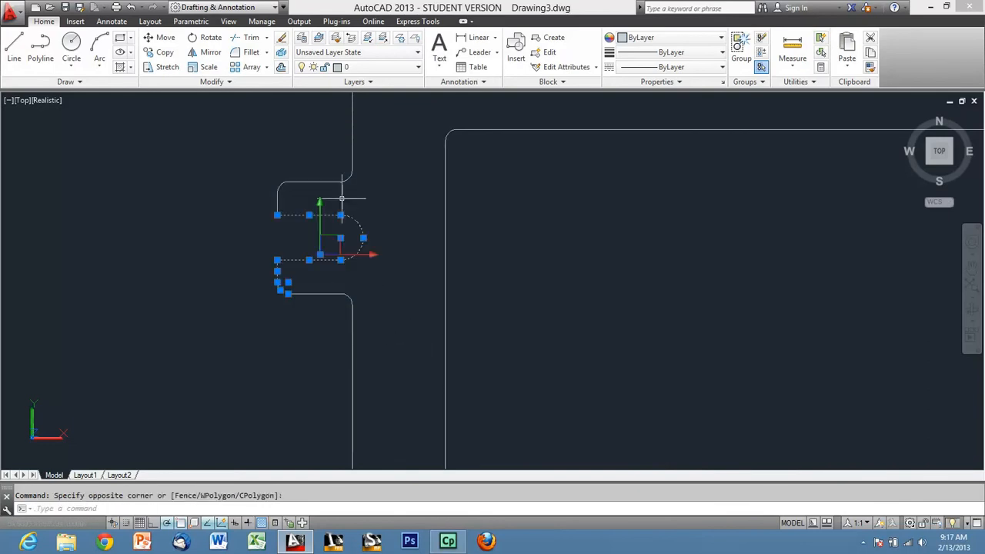
{"action": "middle_click_drag", "start_coordinate": [346, 186], "coordinate": [327, 280]}
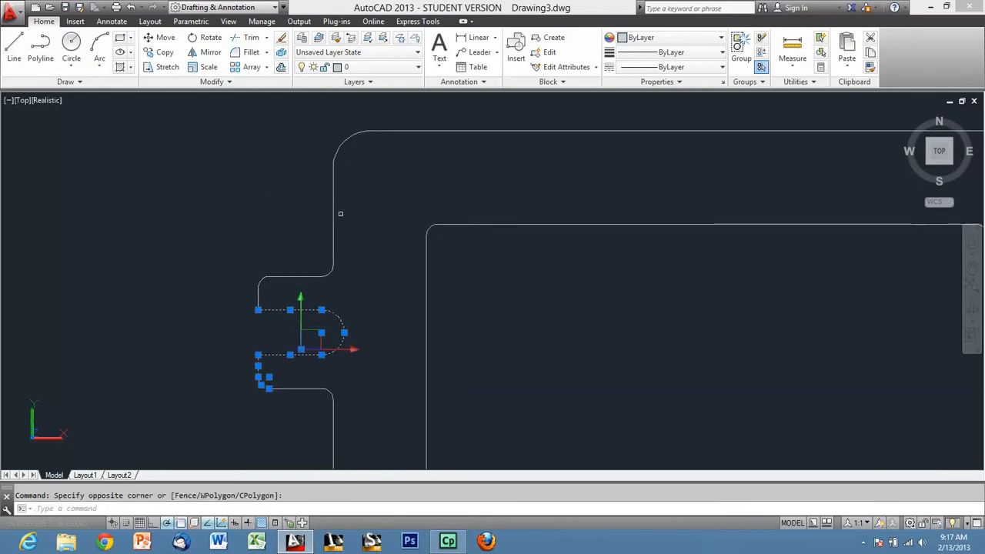
{"action": "key", "text": "Escape"}
Explode the flange's outer polyline into separate lines and arcs.
{"action": "left_click", "coordinate": [365, 178]}
{"action": "left_click", "coordinate": [330, 126]}
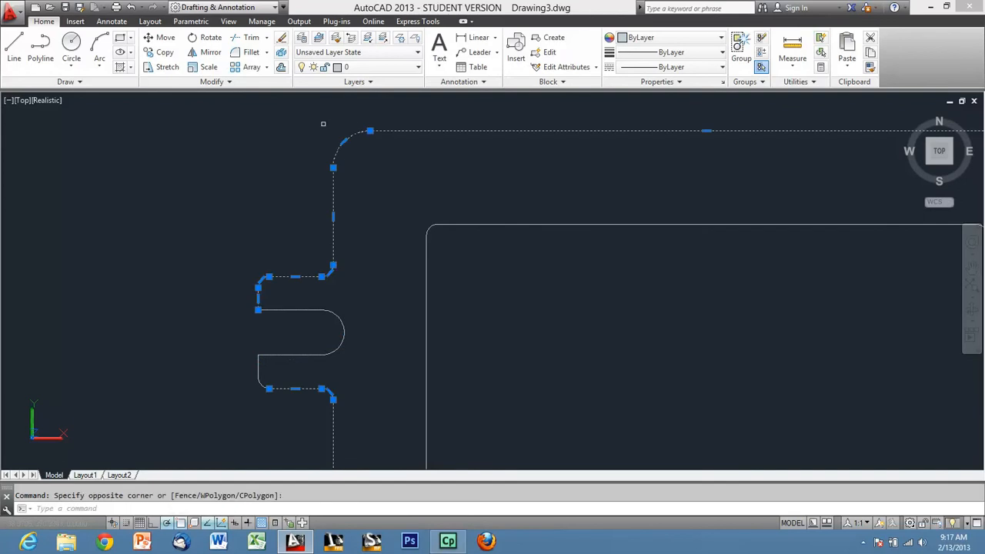
{"action": "key", "text": "Escape"}
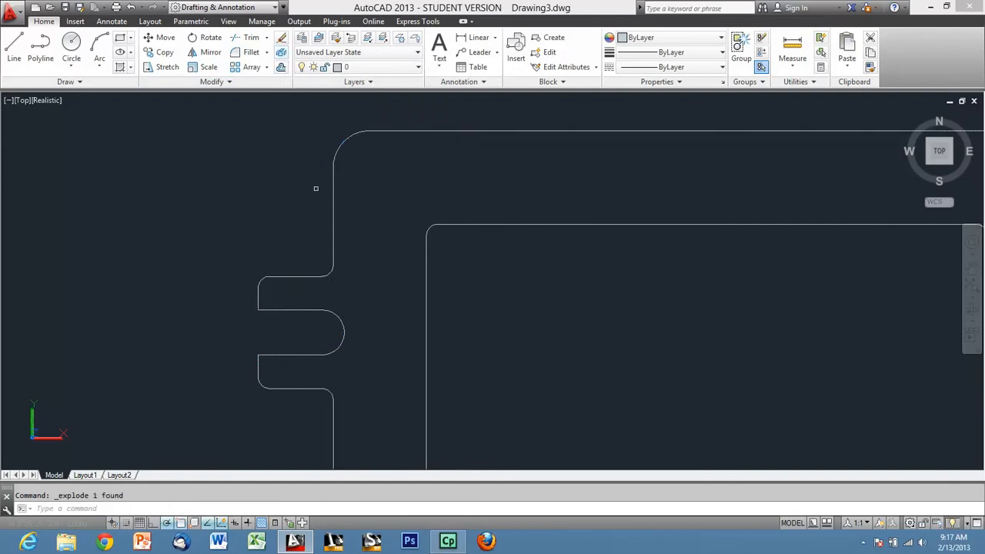
Mirror the whole slotted tab with its fillets across the flange's vertical centre line, keeping the original.
{"action": "left_click", "coordinate": [203, 206]}
{"action": "left_click", "coordinate": [391, 456]}
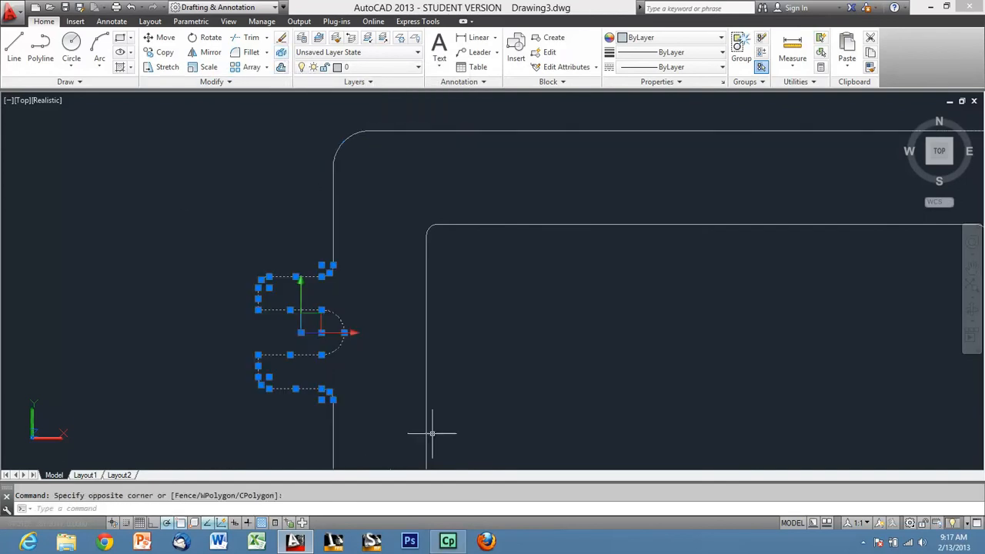
{"action": "type", "text": "mi"}
{"action": "key", "text": "Return"}
{"action": "scroll", "coordinate": [184, 174], "scroll_direction": "down", "scroll_amount": 4}
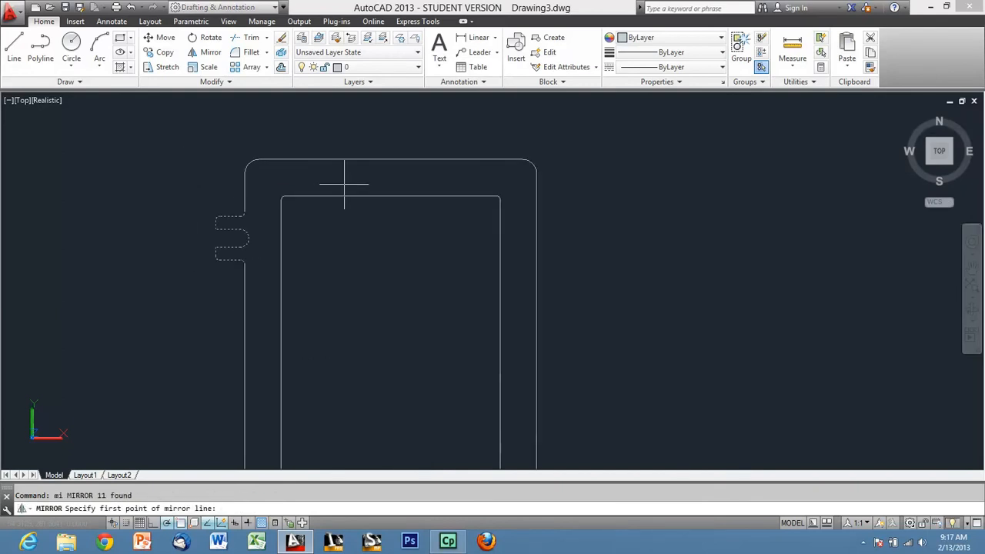
{"action": "left_click", "coordinate": [391, 159]}
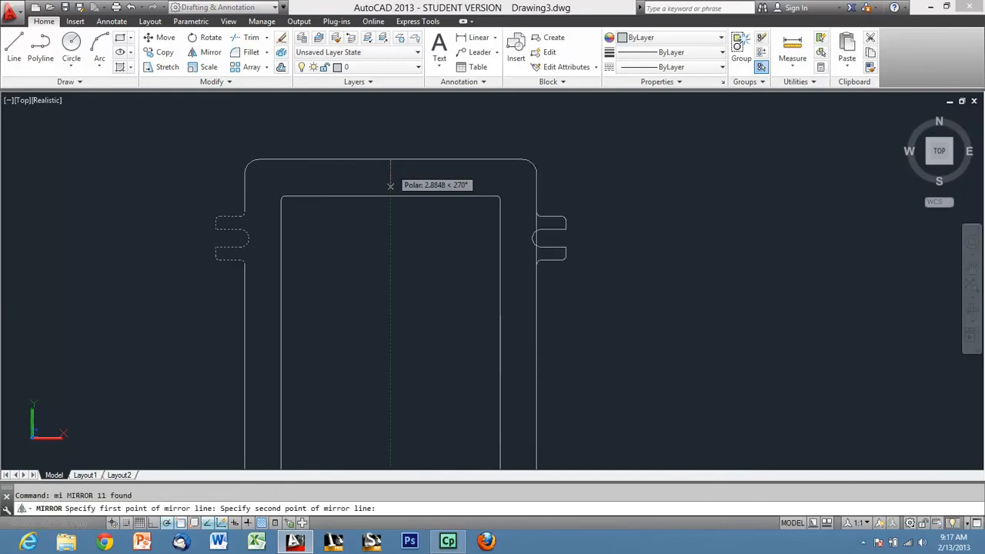
{"action": "left_click", "coordinate": [392, 342]}
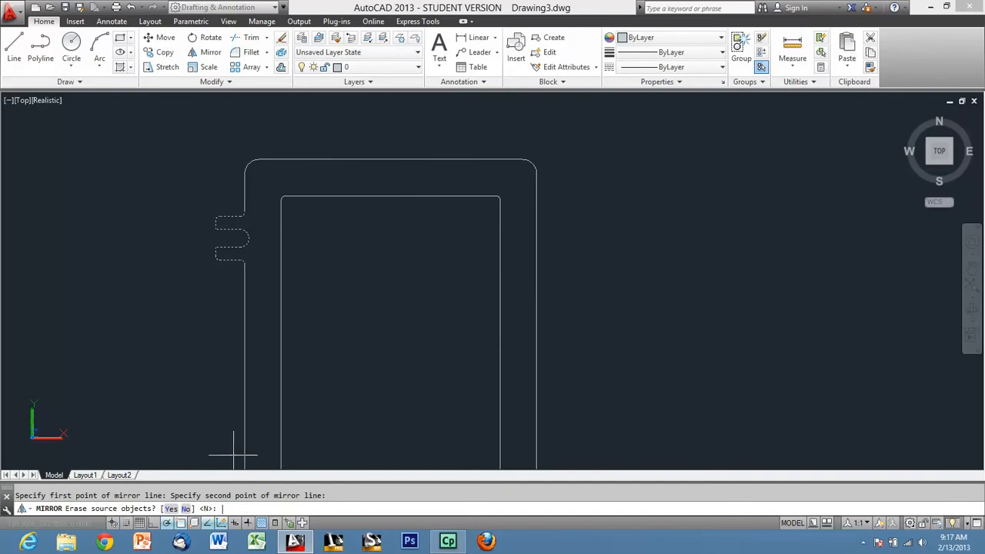
{"action": "type", "text": "n"}
{"action": "key", "text": "Return"}
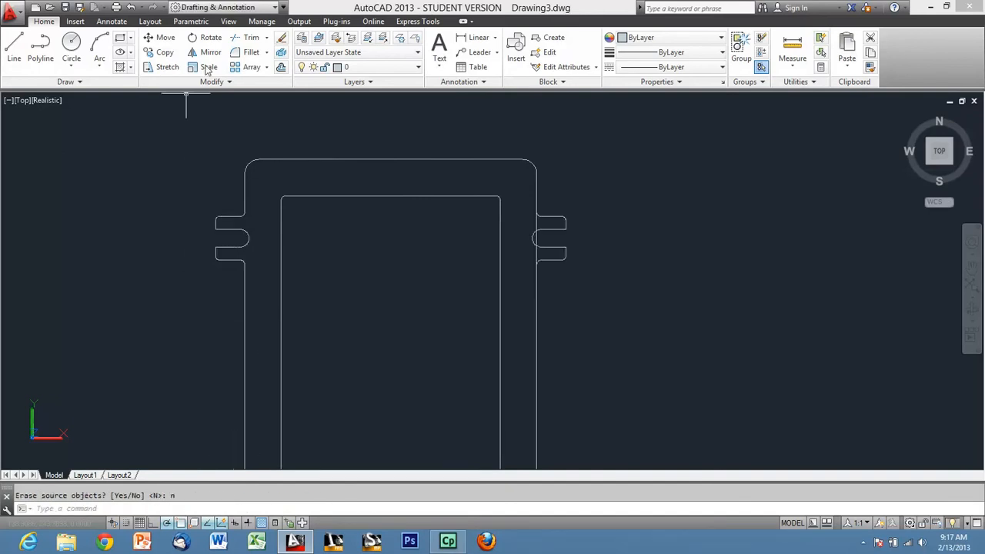
Trim away the flange's right edge where it crosses the mirrored upper tab.
{"action": "left_click", "coordinate": [248, 37]}
{"action": "key", "text": "Return"}
{"action": "scroll", "coordinate": [530, 247], "scroll_direction": "up", "scroll_amount": 3}
{"action": "left_click", "coordinate": [530, 197]}
{"action": "scroll", "coordinate": [554, 202], "scroll_direction": "down", "scroll_amount": 4}
{"action": "key", "text": "Escape"}
Mirror both upper tabs across the flange's horizontal centre line, keeping the originals.
{"action": "left_click", "coordinate": [267, 177]}
{"action": "left_click", "coordinate": [322, 262]}
{"action": "left_click", "coordinate": [526, 176]}
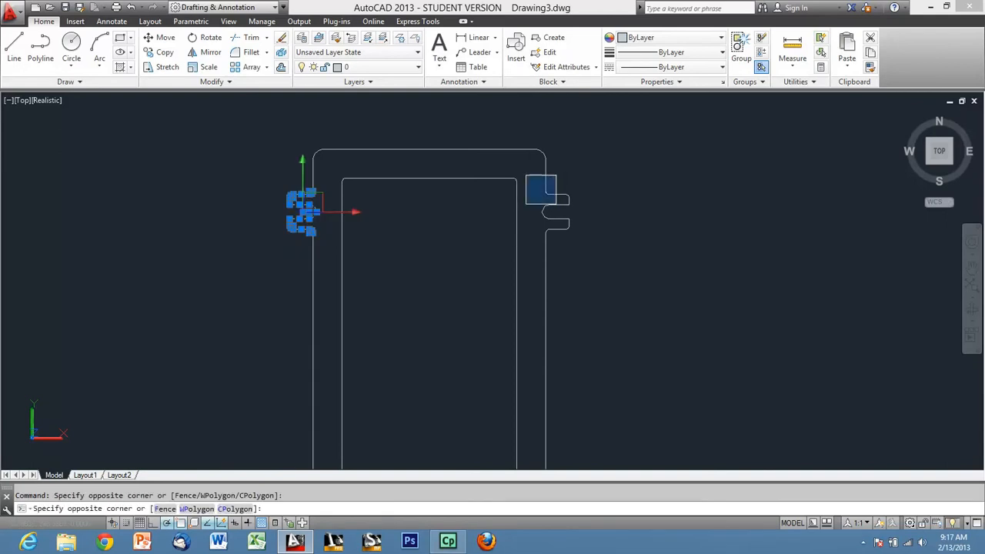
{"action": "left_click", "coordinate": [625, 257]}
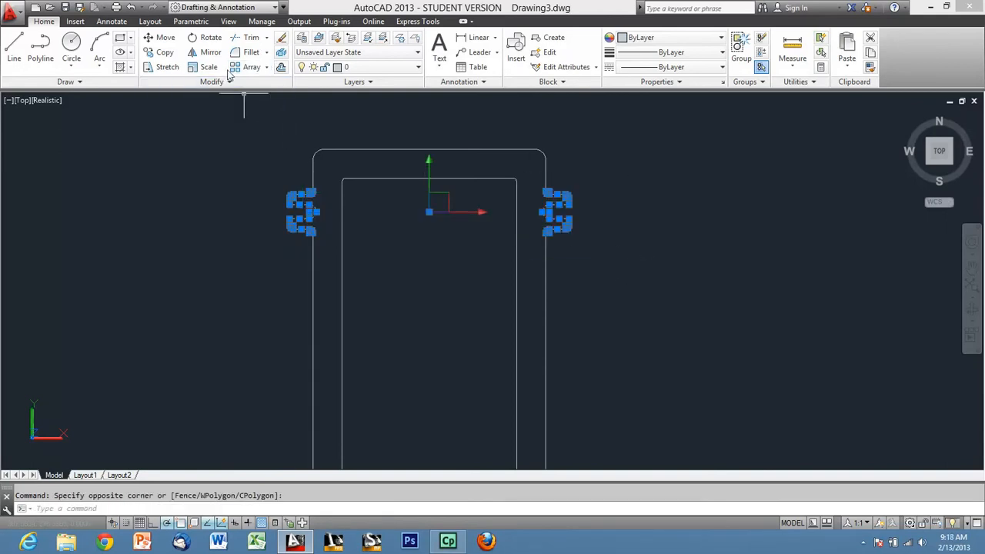
{"action": "left_click", "coordinate": [210, 51]}
{"action": "scroll", "coordinate": [378, 103], "scroll_direction": "down", "scroll_amount": 2}
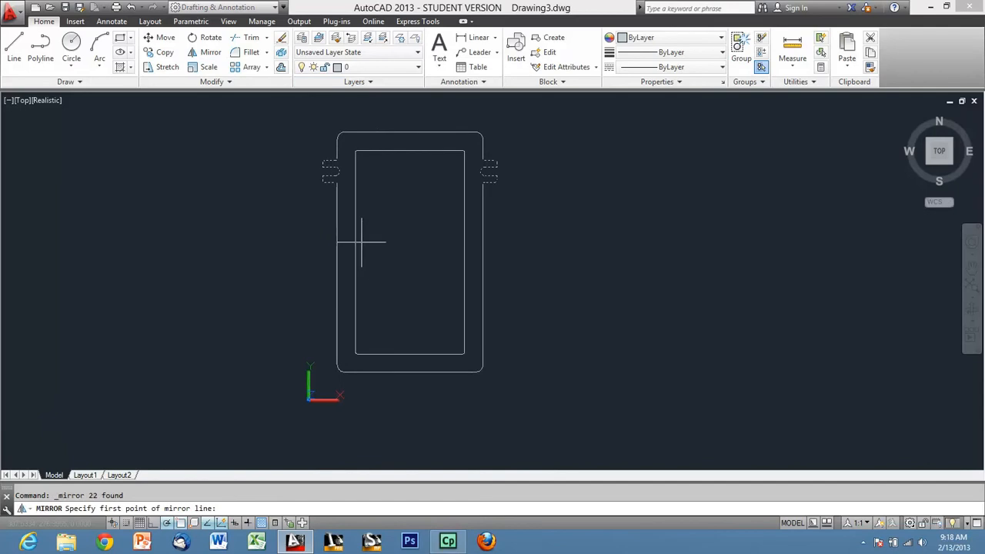
{"action": "left_click", "coordinate": [338, 251]}
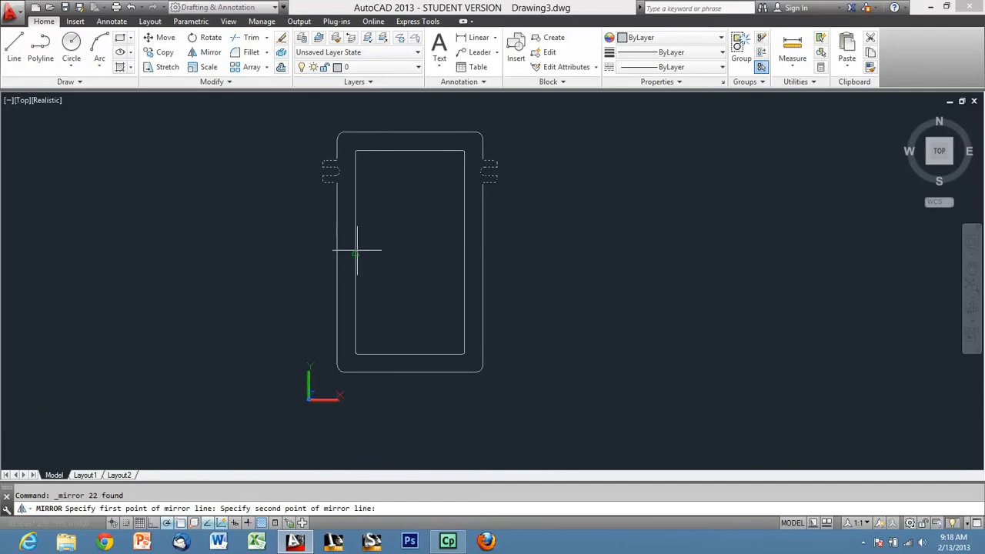
{"action": "left_click", "coordinate": [588, 252]}
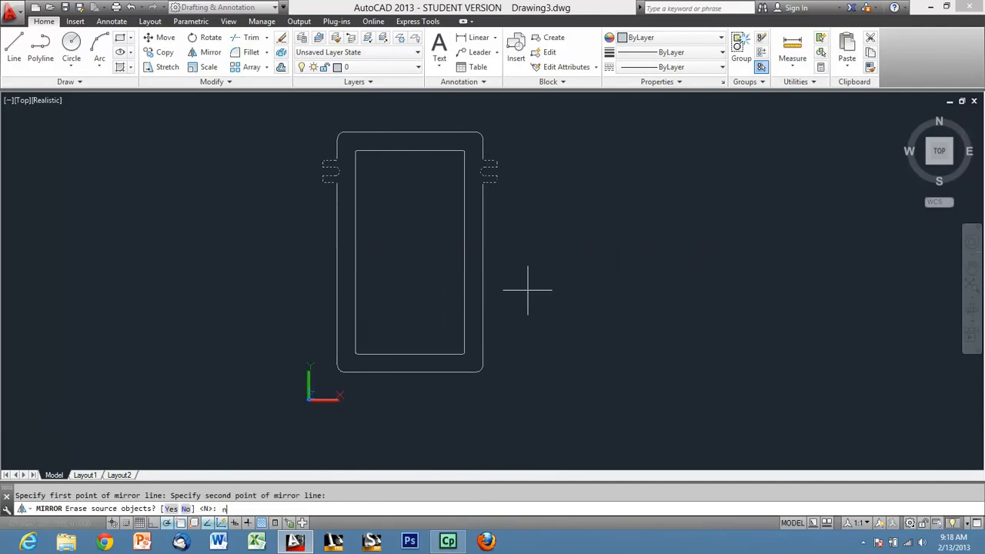
{"action": "key", "text": "Return"}
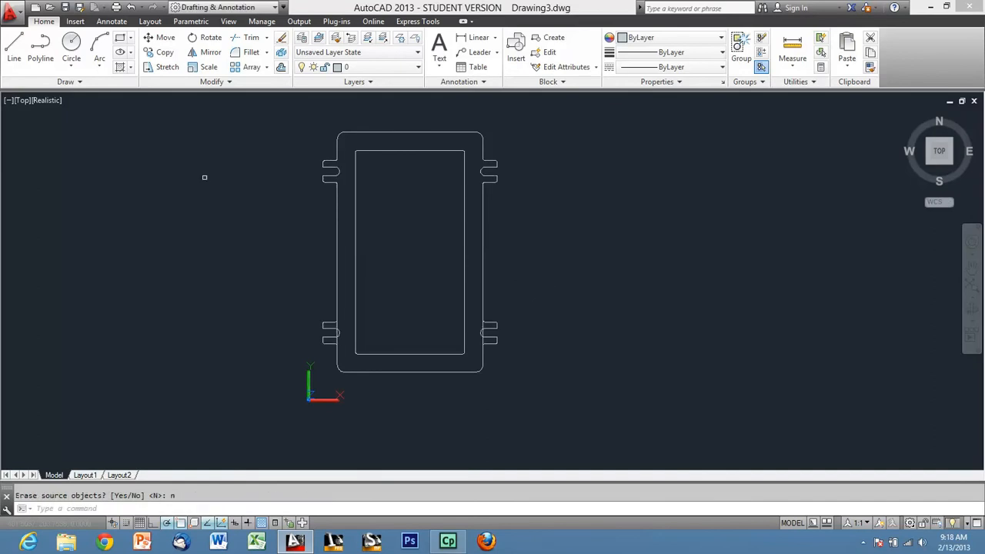
Trim away the flange's left and right edges where they cross the two lower tabs.
{"action": "left_click", "coordinate": [254, 38]}
{"action": "scroll", "coordinate": [341, 318], "scroll_direction": "up", "scroll_amount": 5}
{"action": "scroll", "coordinate": [331, 341], "scroll_direction": "up", "scroll_amount": 3}
{"action": "left_click", "coordinate": [313, 384]}
{"action": "left_click", "coordinate": [316, 389]}
{"action": "left_click", "coordinate": [313, 432]}
{"action": "left_click", "coordinate": [328, 437]}
{"action": "scroll", "coordinate": [223, 315], "scroll_direction": "down", "scroll_amount": 3}
{"action": "scroll", "coordinate": [599, 345], "scroll_direction": "up", "scroll_amount": 2}
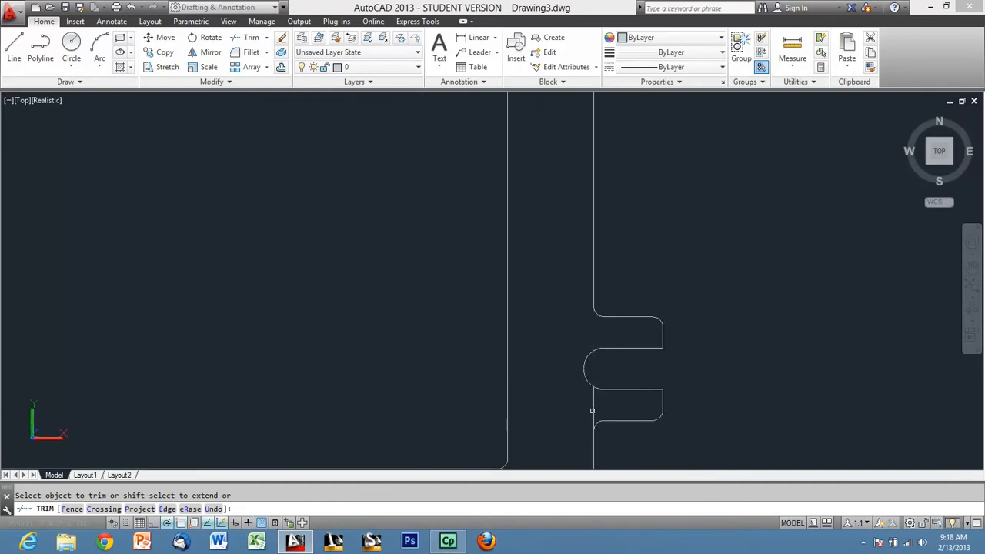
{"action": "scroll", "coordinate": [482, 295], "scroll_direction": "down", "scroll_amount": 3}
{"action": "key", "text": "Escape"}
{"action": "scroll", "coordinate": [602, 284], "scroll_direction": "down", "scroll_amount": 2}
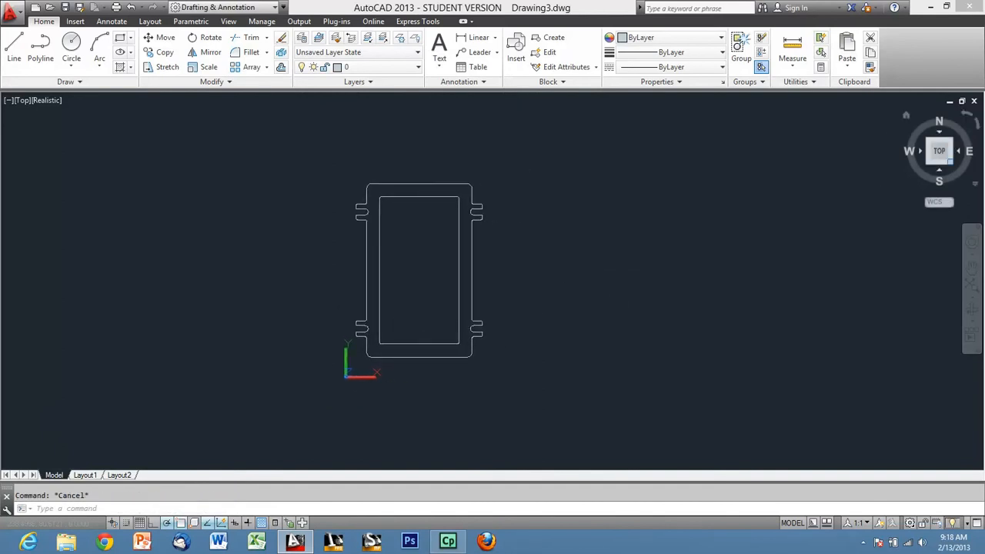
Show the flange in the southeast isometric view and switch to the 3D Basics workspace.
{"action": "left_click", "coordinate": [949, 161]}
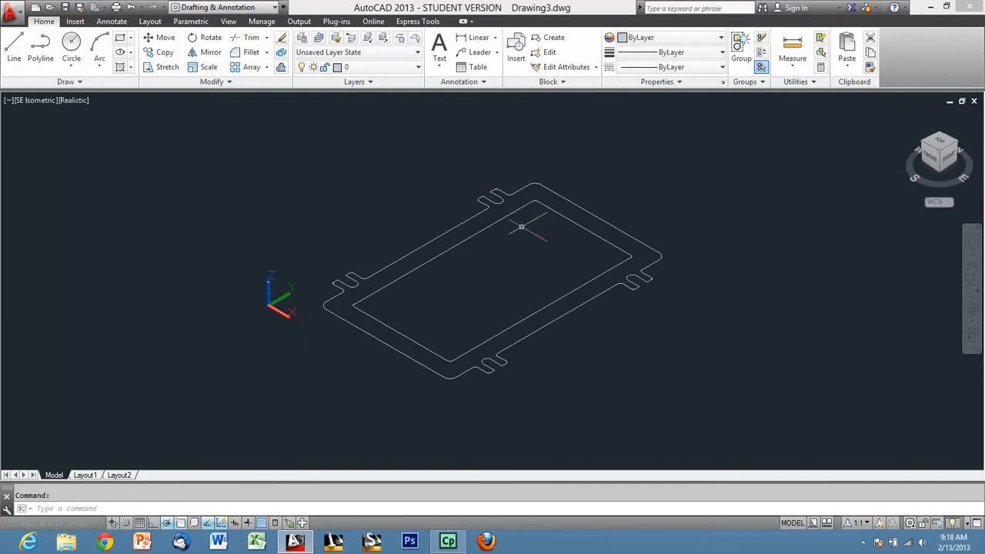
{"action": "left_click", "coordinate": [223, 8]}
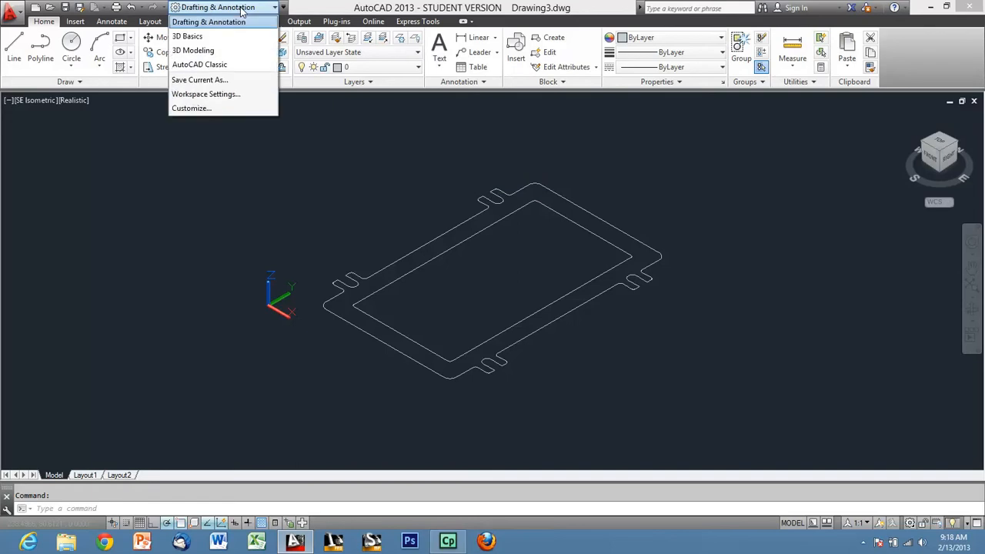
{"action": "left_click", "coordinate": [208, 37]}
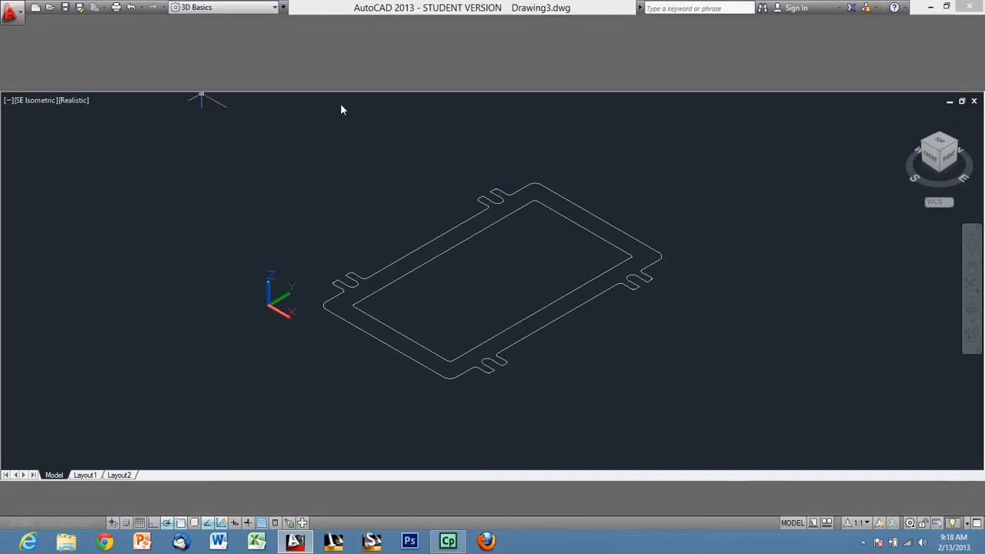
{"action": "left_click", "coordinate": [264, 9]}
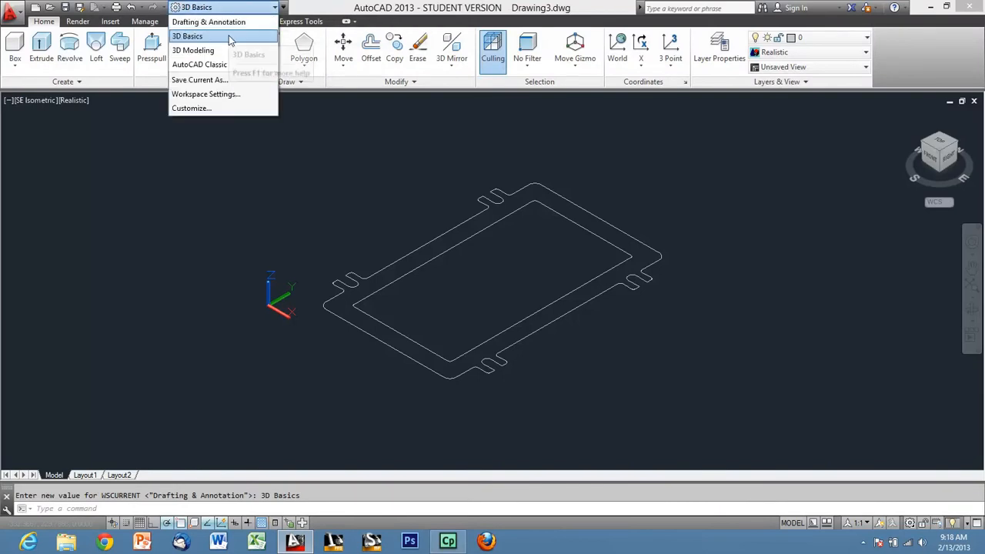
{"action": "left_click", "coordinate": [229, 37]}
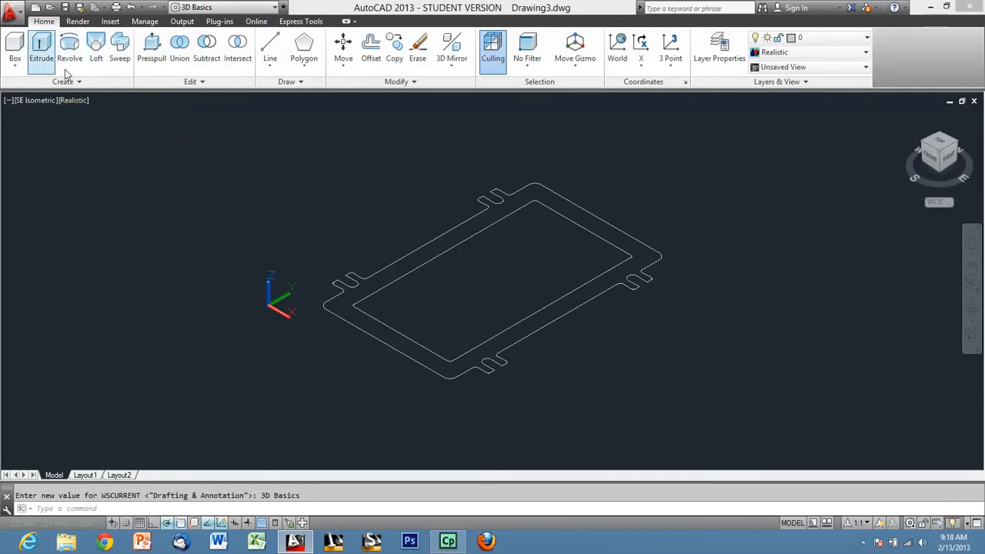
{"action": "left_click", "coordinate": [36, 54]}
{"action": "left_click", "coordinate": [753, 426]}
{"action": "left_click", "coordinate": [461, 223]}
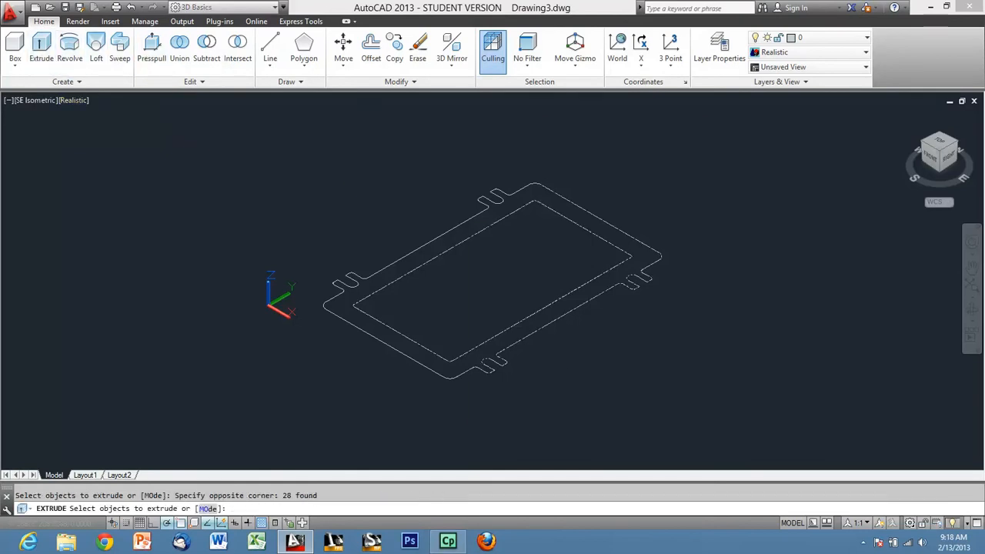
{"action": "left_click", "coordinate": [686, 388]}
{"action": "left_click", "coordinate": [322, 137]}
{"action": "key", "text": "Return"}
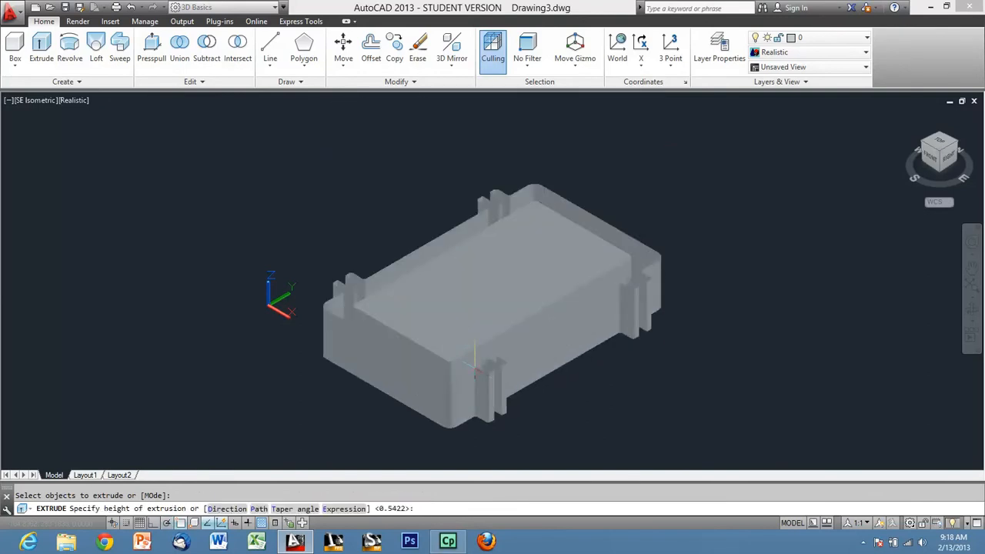
{"action": "scroll", "coordinate": [469, 303], "scroll_direction": "up", "scroll_amount": 2}
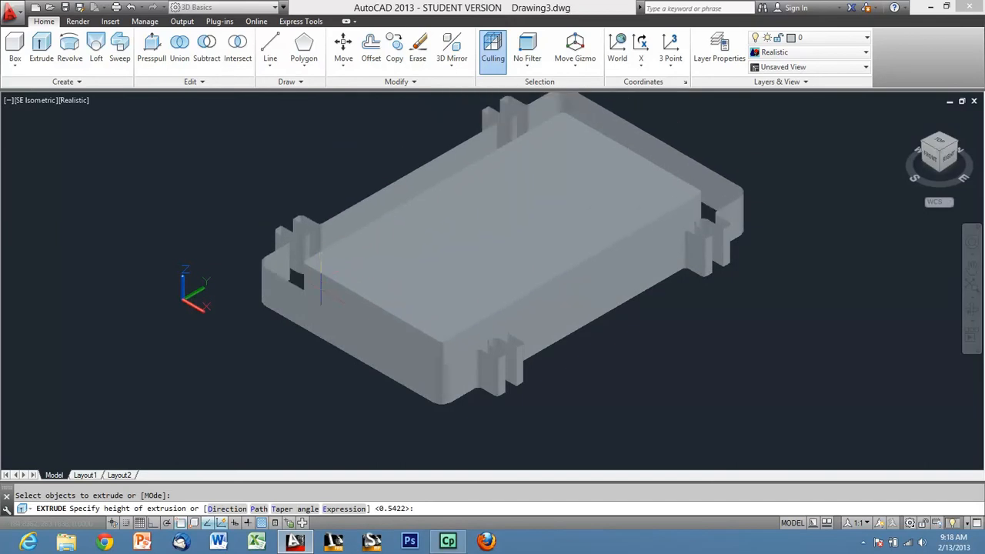
{"action": "middle_click_drag", "start_coordinate": [322, 279], "coordinate": [311, 352], "text": "shift"}
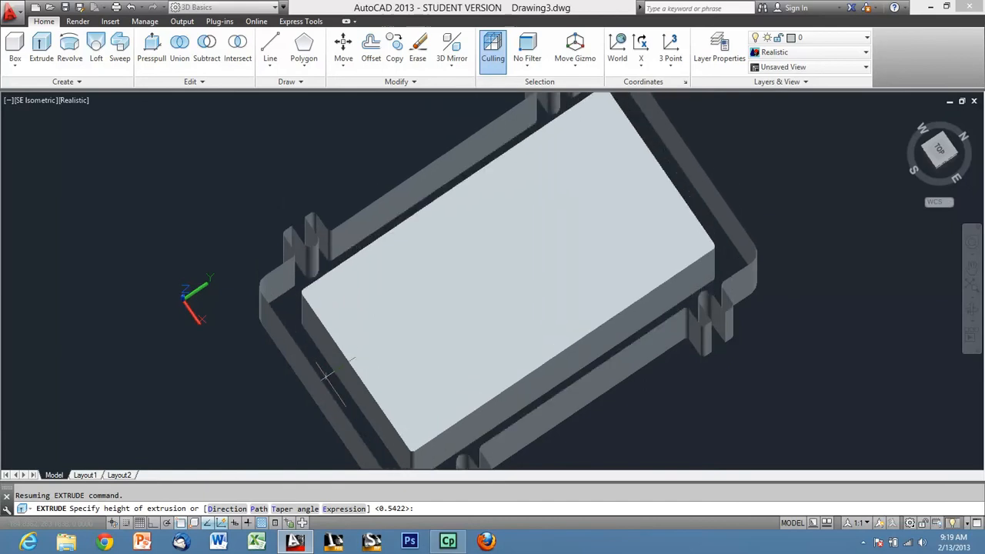
{"action": "key", "text": "Escape"}
{"action": "middle_click_drag", "start_coordinate": [470, 375], "coordinate": [484, 269], "text": "shift"}
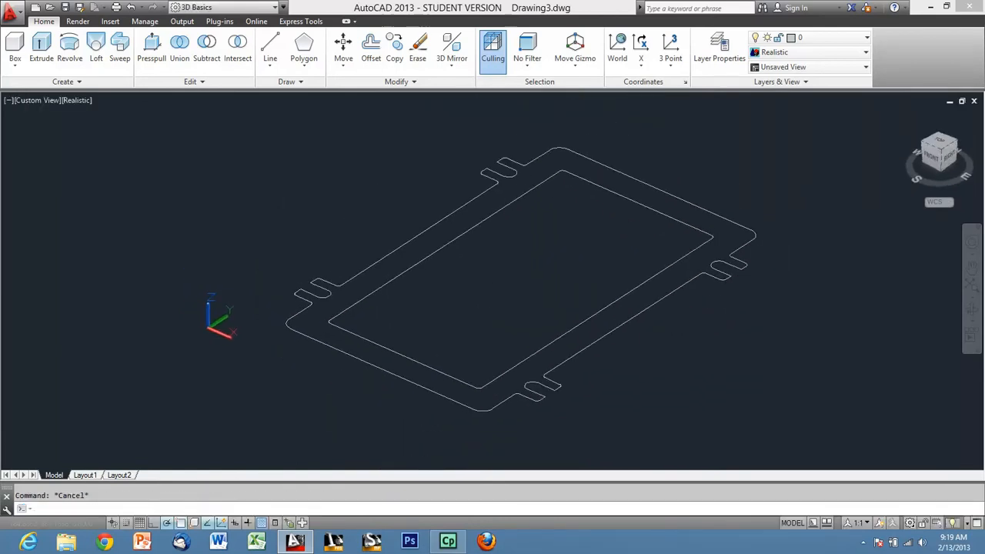
{"action": "left_click", "coordinate": [148, 60]}
{"action": "scroll", "coordinate": [264, 168], "scroll_direction": "down", "scroll_amount": 2}
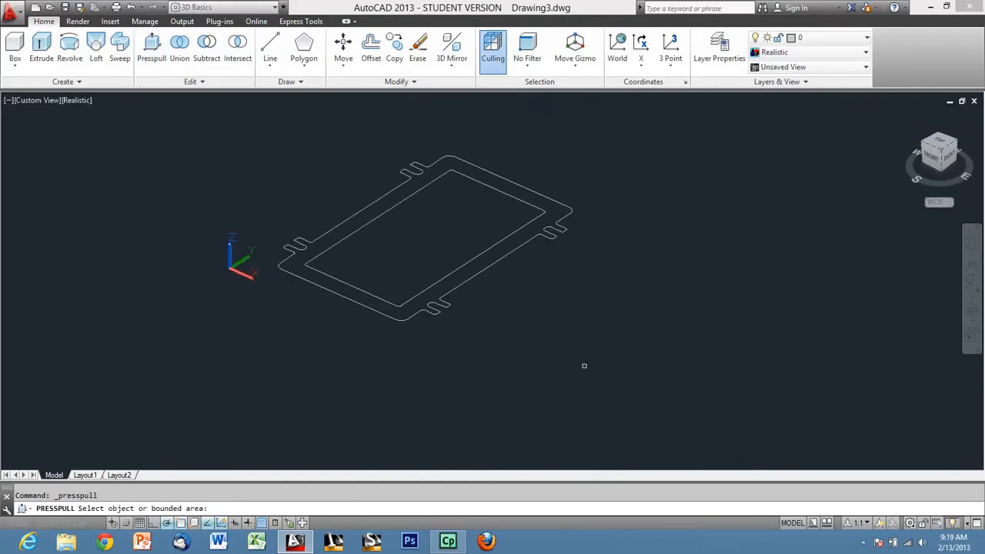
{"action": "left_click", "coordinate": [657, 395]}
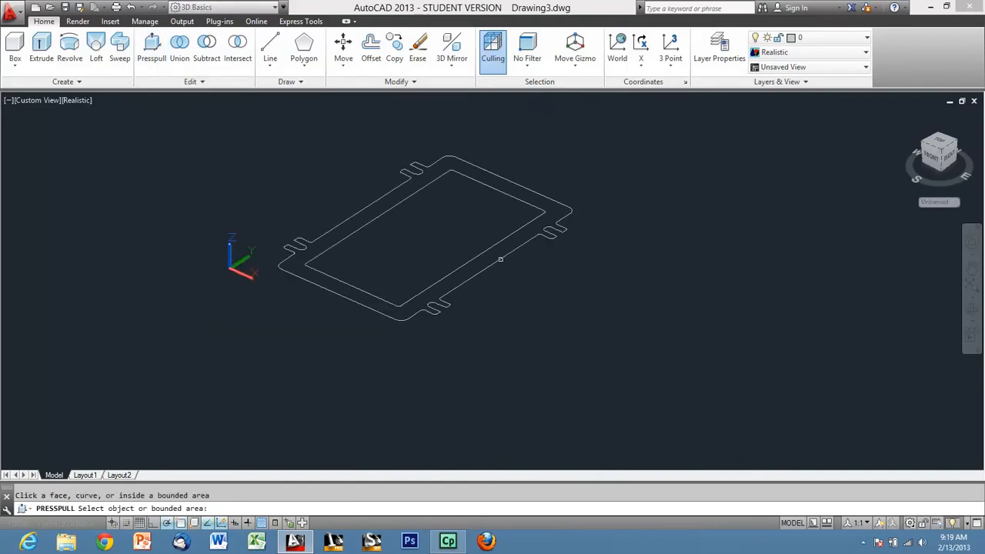
{"action": "left_click", "coordinate": [492, 249]}
{"action": "scroll", "coordinate": [497, 257], "scroll_direction": "up", "scroll_amount": 2}
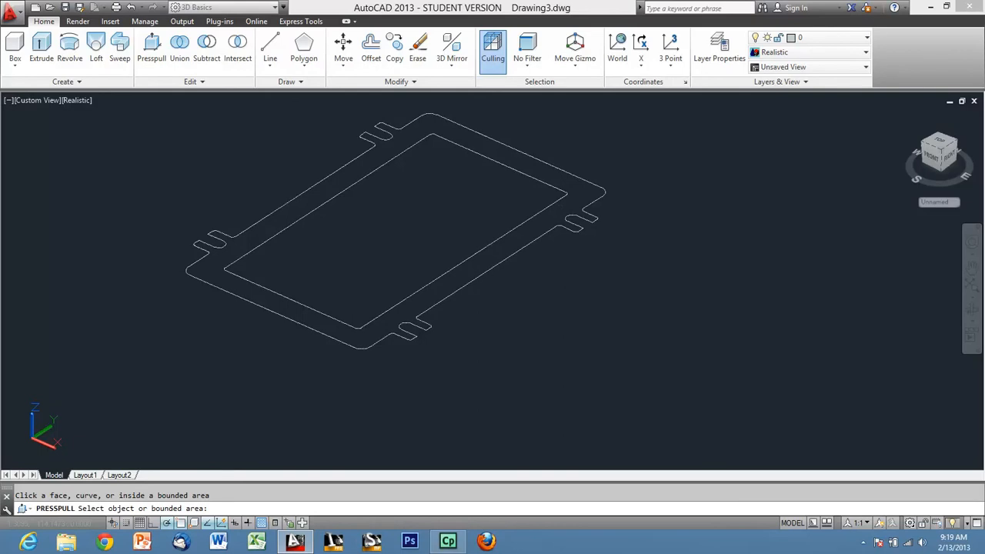
Presspull the flange area between the outer outline and the inner opening to a height of 12 mm.
{"action": "middle_click_drag", "start_coordinate": [517, 269], "coordinate": [503, 288], "text": "shift"}
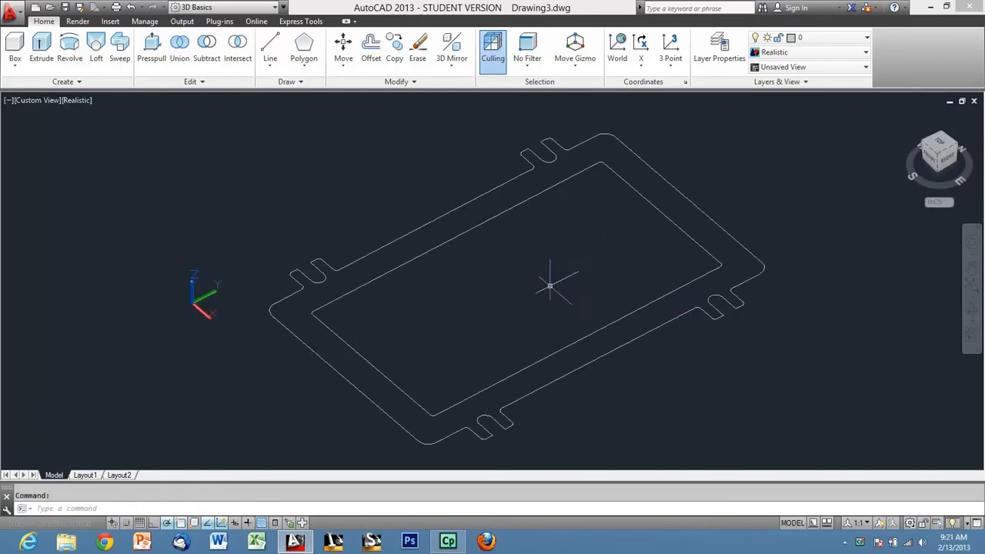
{"action": "left_click", "coordinate": [158, 60]}
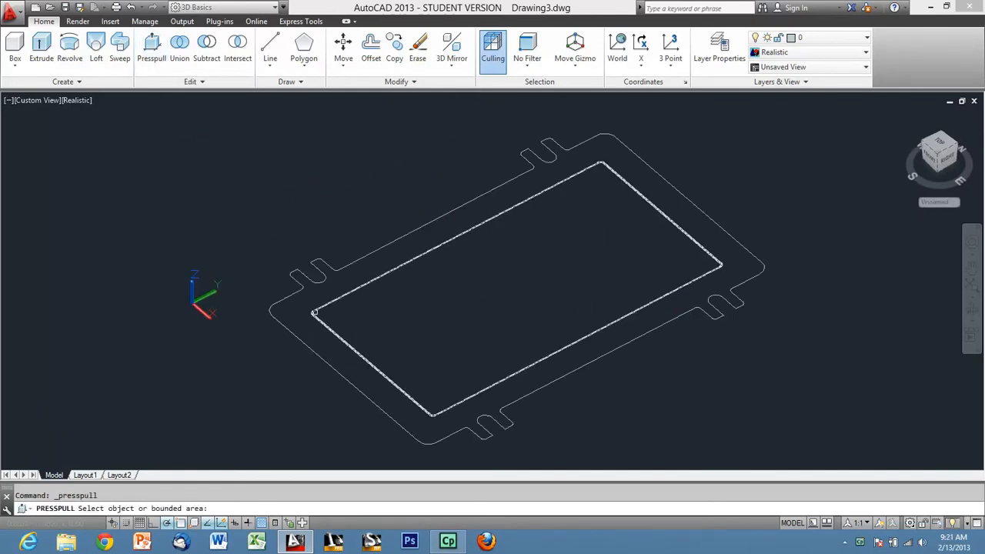
{"action": "left_click", "coordinate": [294, 314]}
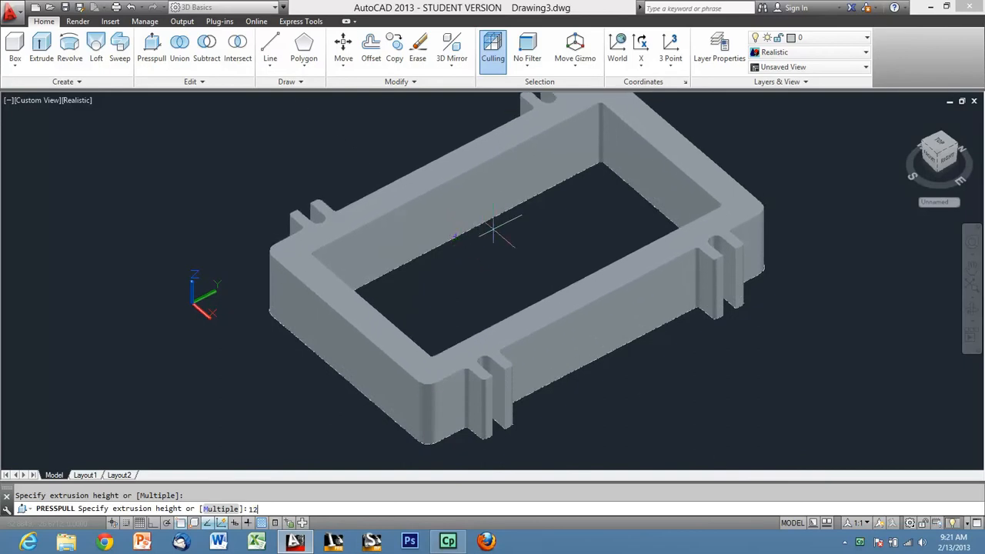
{"action": "key", "text": "Return"}
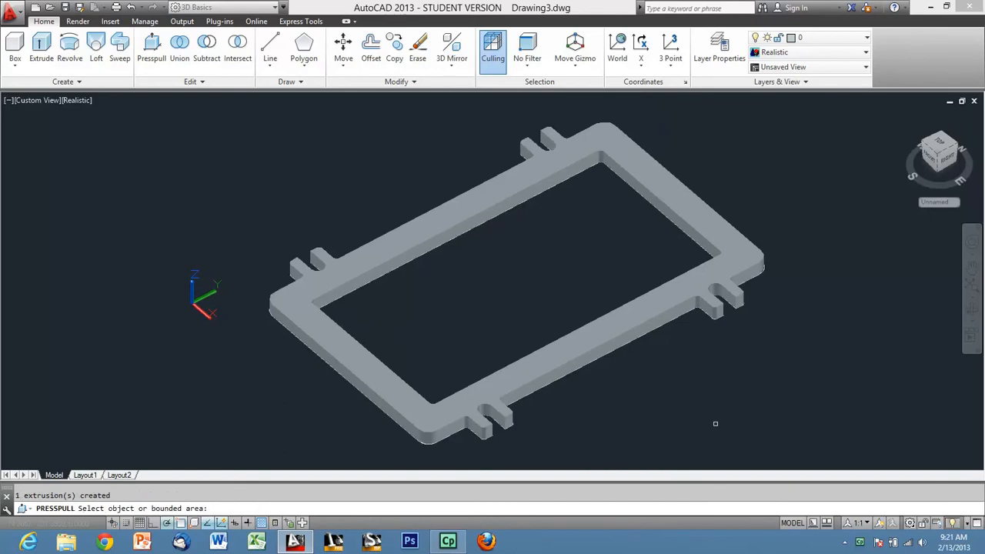
{"action": "key", "text": "Escape"}
Set the model's visual style to Hidden and view the flange isometrically.
{"action": "middle_click_drag", "start_coordinate": [677, 380], "coordinate": [687, 399], "text": "shift"}
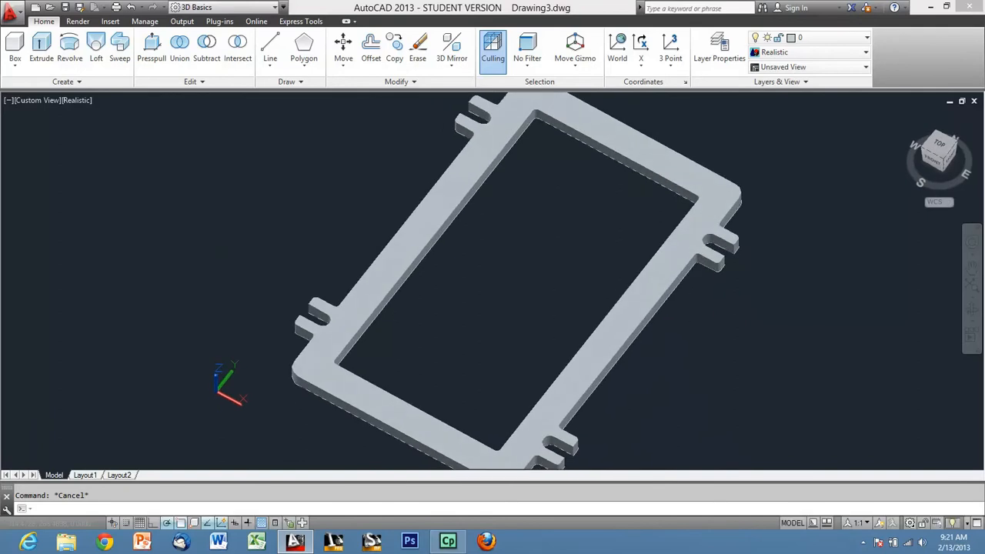
{"action": "scroll", "coordinate": [518, 199], "scroll_direction": "down", "scroll_amount": 2}
{"action": "scroll", "coordinate": [585, 202], "scroll_direction": "up", "scroll_amount": 2}
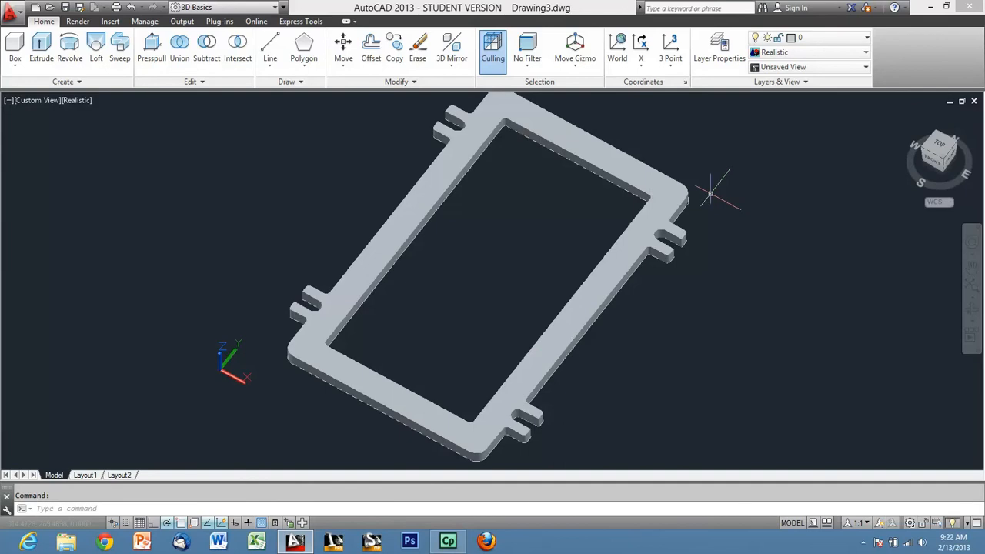
{"action": "left_click", "coordinate": [810, 55]}
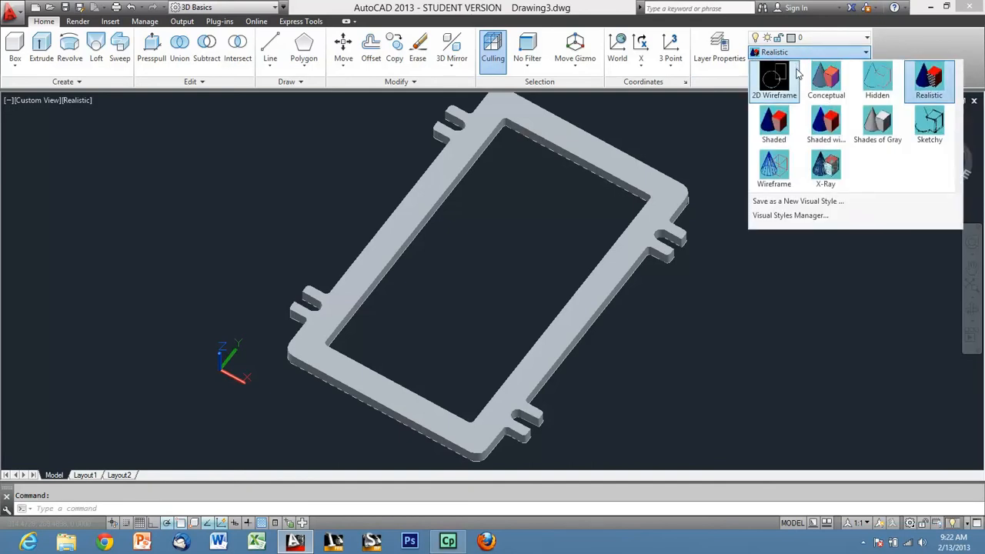
{"action": "left_click", "coordinate": [884, 82]}
{"action": "middle_click_drag", "start_coordinate": [554, 399], "coordinate": [536, 355], "text": "shift"}
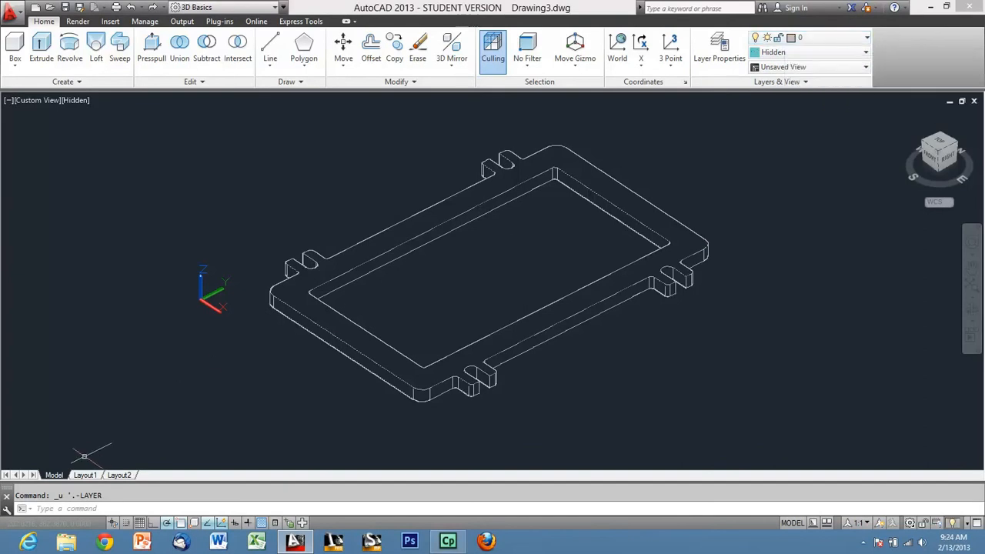
Check the flange on Layout1, return to model space and set layer 0's colour to white.
{"action": "left_click", "coordinate": [84, 475]}
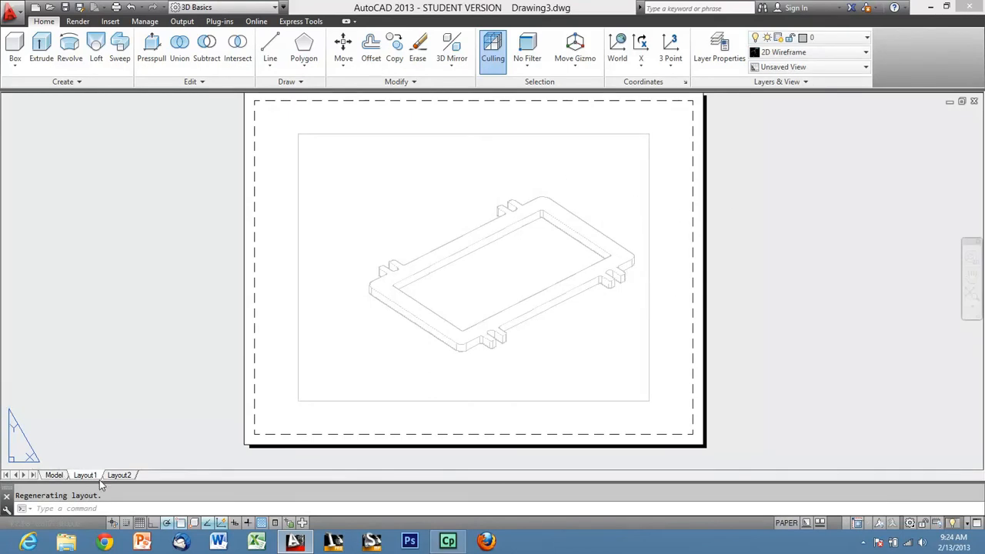
{"action": "left_click", "coordinate": [54, 475]}
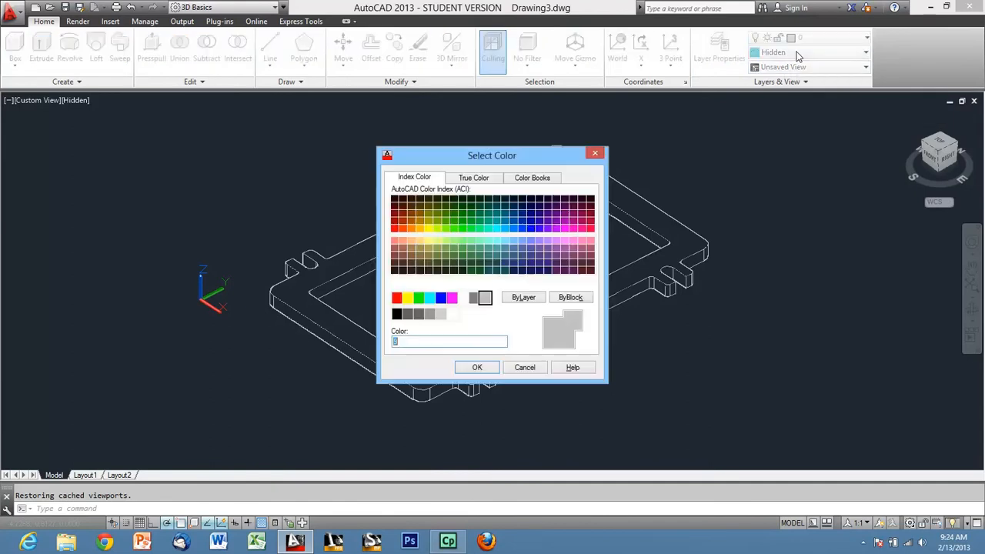
{"action": "left_click", "coordinate": [464, 299]}
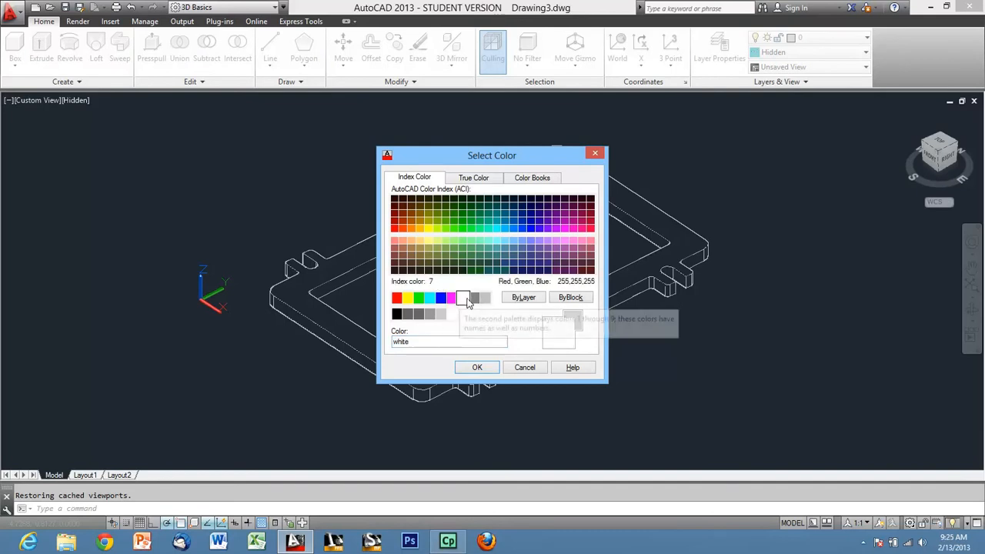
{"action": "left_click", "coordinate": [477, 369]}
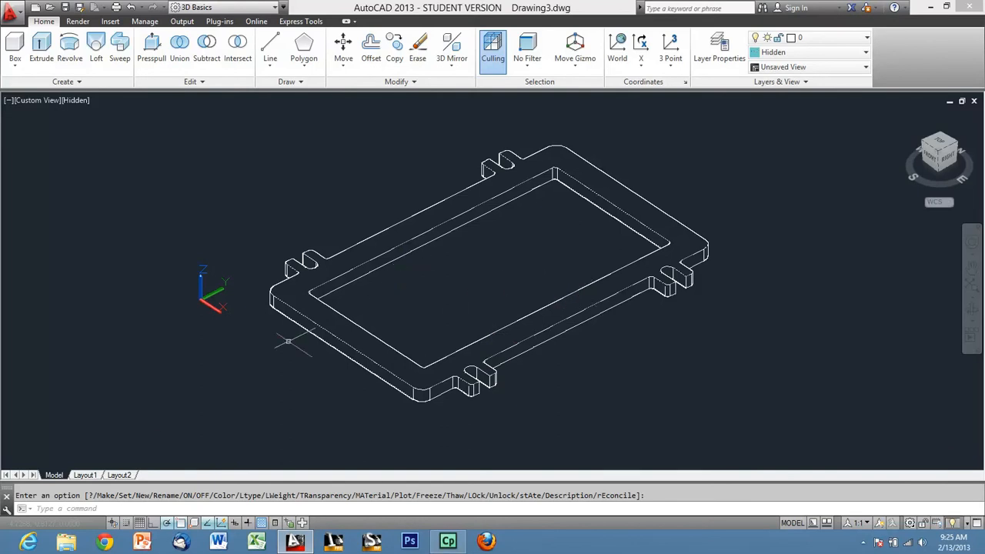
Examine how the flange's lines display on Layout1 and return to model space.
{"action": "left_click", "coordinate": [85, 475]}
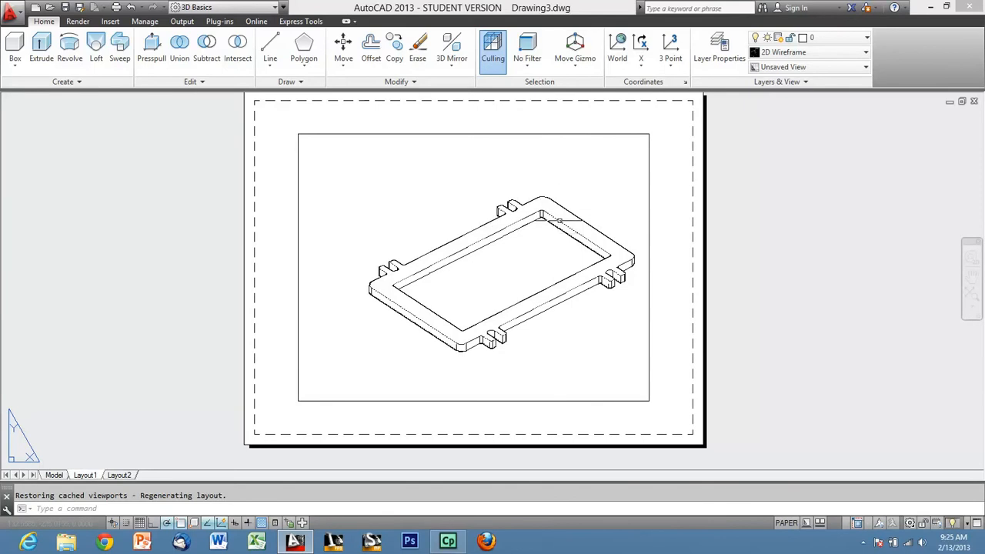
{"action": "scroll", "coordinate": [608, 225], "scroll_direction": "up", "scroll_amount": 4}
{"action": "scroll", "coordinate": [611, 229], "scroll_direction": "down", "scroll_amount": 4}
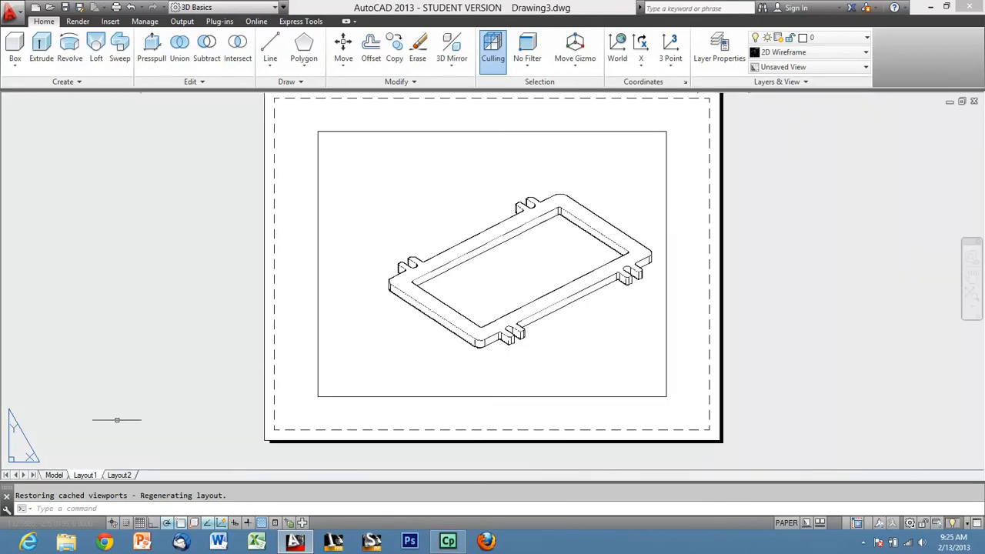
{"action": "left_click", "coordinate": [54, 475]}
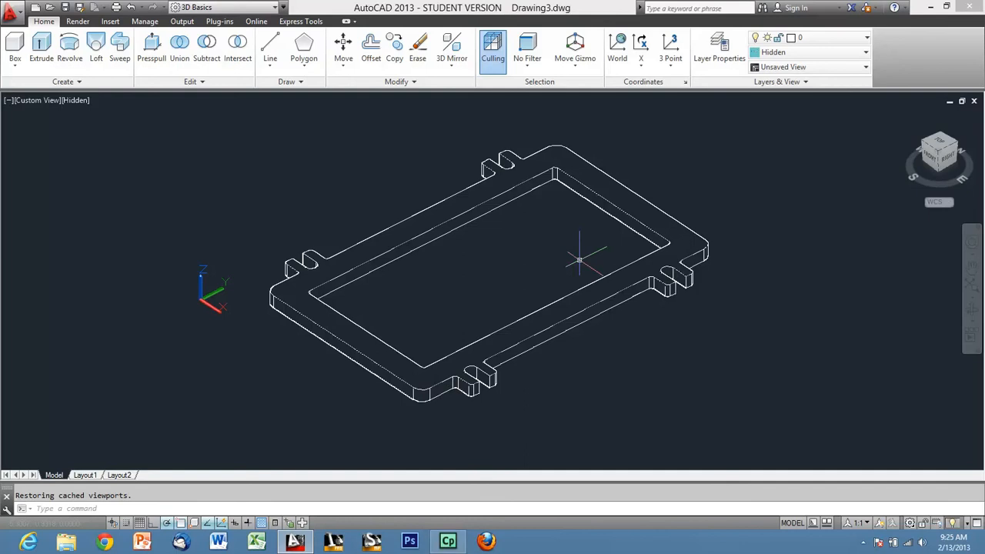
Turn on the display of obscured edges by setting VSOBSCUREDEDGES to 1.
{"action": "type", "text": "vsobscured"}
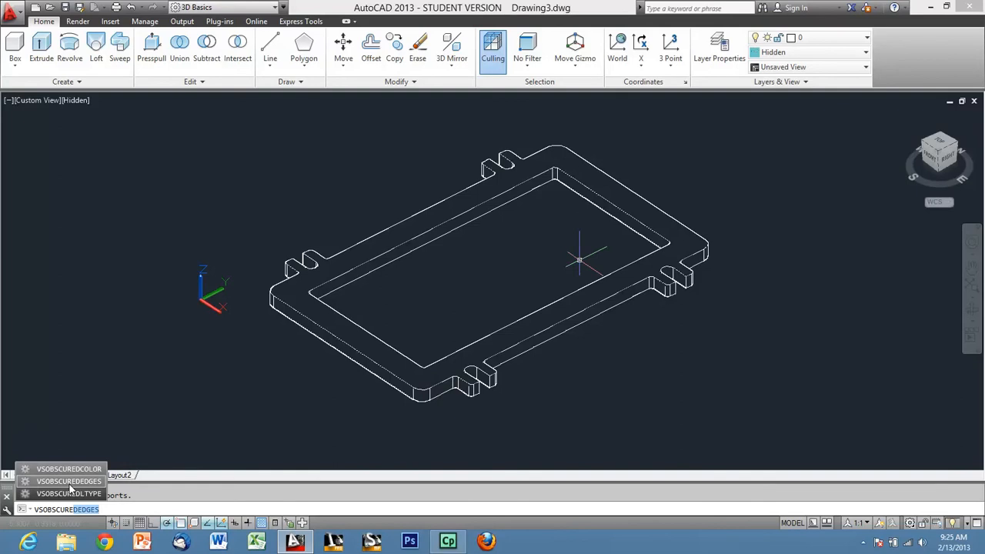
{"action": "left_click", "coordinate": [69, 482]}
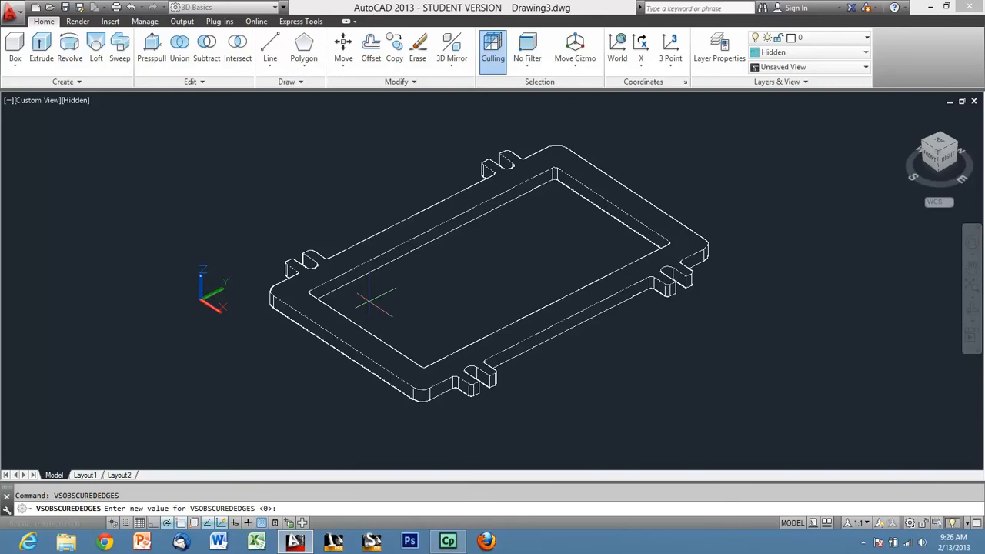
{"action": "key", "text": "Return"}
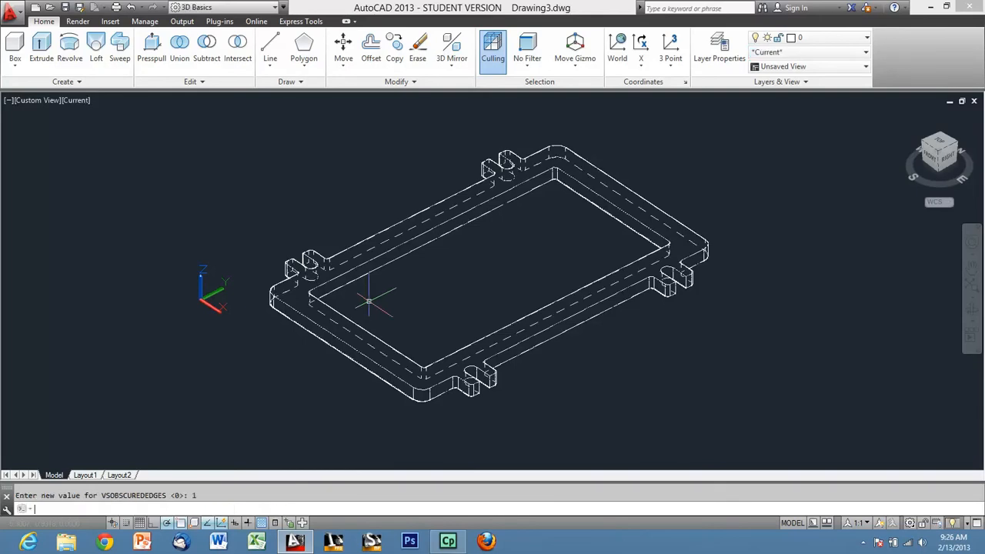
Set the linetype of the flange's obscured edges with VSOBSCUREDLTYPE to 1.
{"action": "middle_click_drag", "start_coordinate": [669, 250], "coordinate": [685, 276], "text": "shift"}
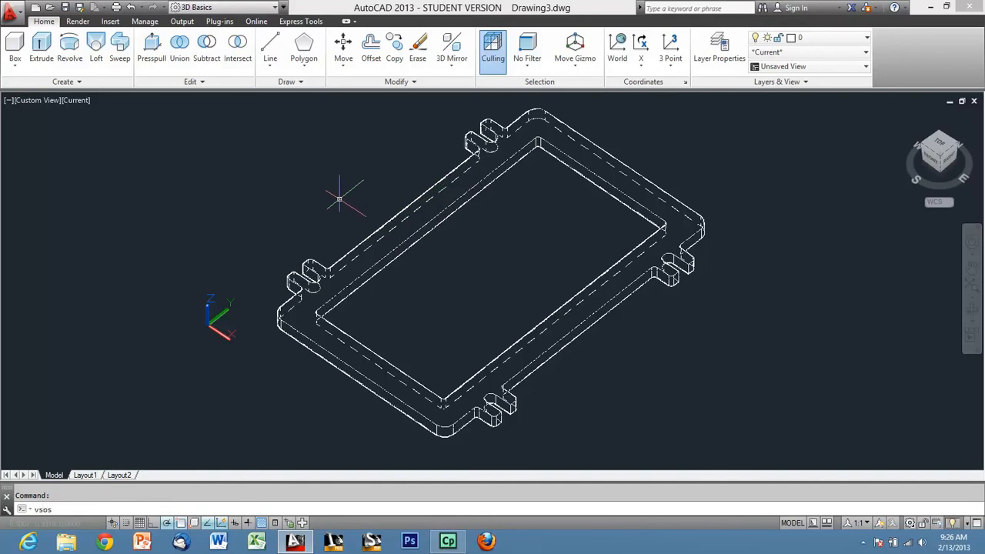
{"action": "type", "text": "edltype"}
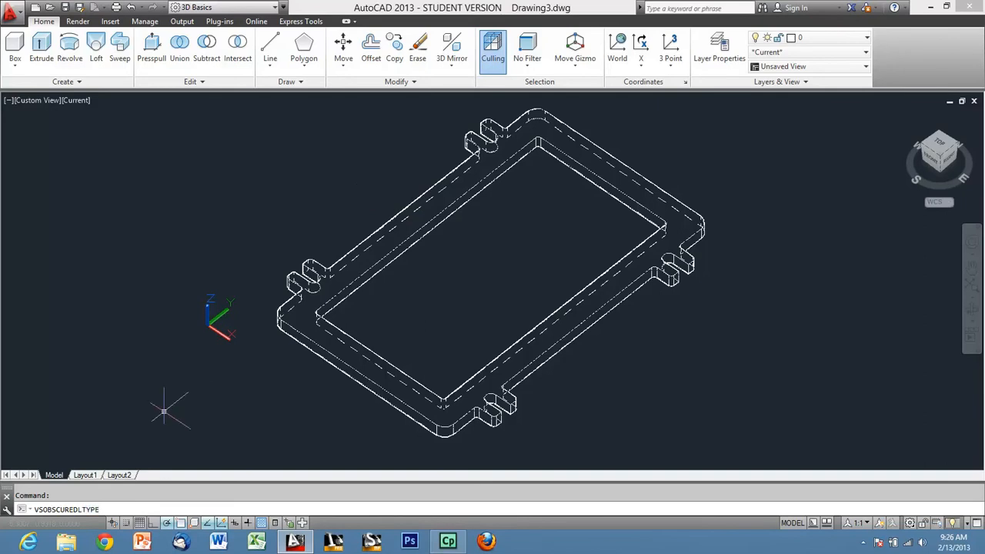
{"action": "key", "text": "Return"}
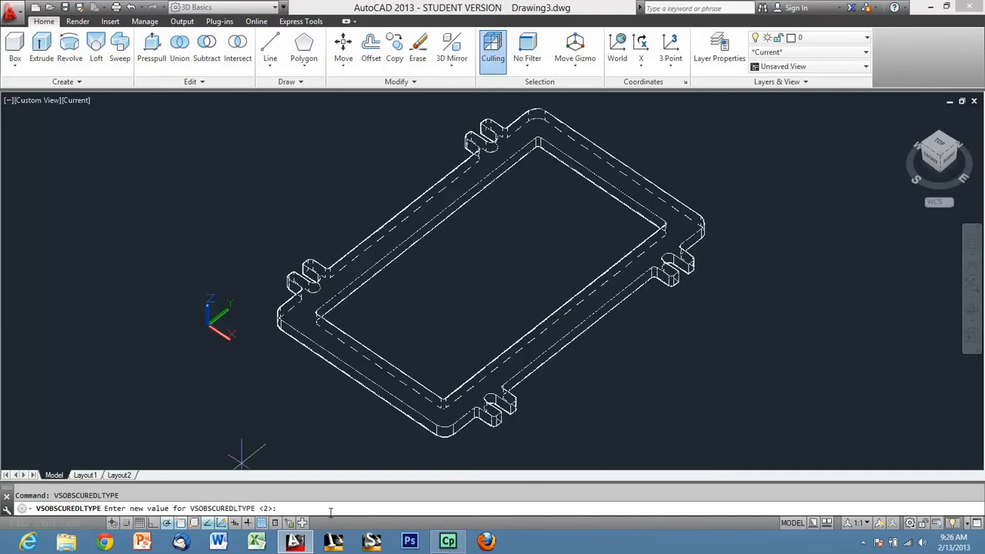
{"action": "type", "text": "1"}
{"action": "key", "text": "Return"}
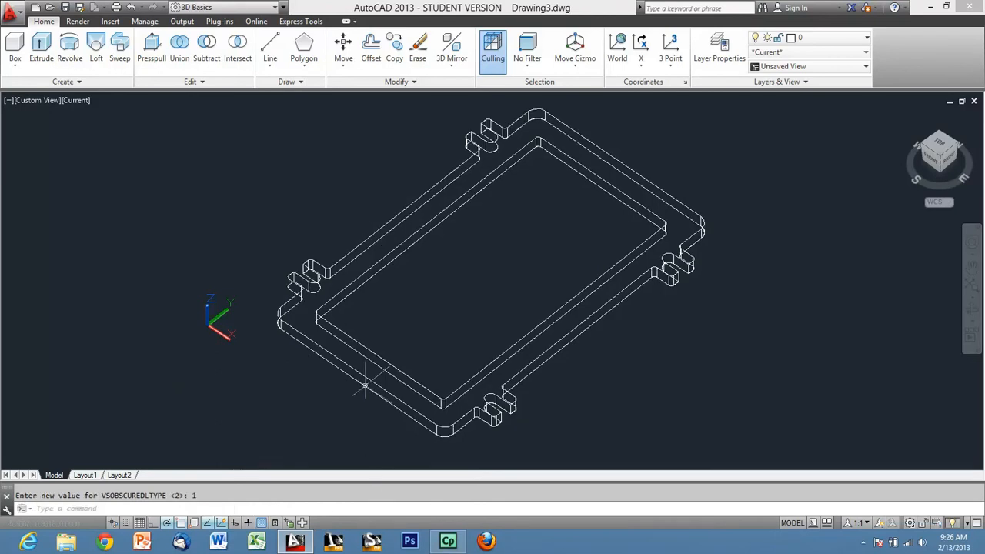
Set the linetype of the flange's obscured edges with VSOBSCUREDLTYPE to 2.
{"action": "middle_click_drag", "start_coordinate": [357, 305], "coordinate": [336, 279], "text": "shift"}
{"action": "scroll", "coordinate": [354, 261], "scroll_direction": "up", "scroll_amount": 6}
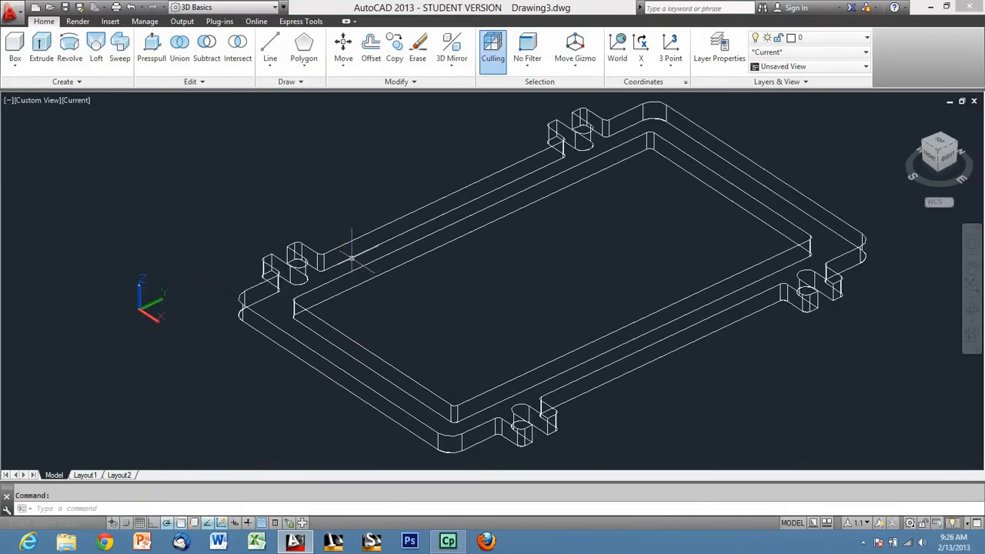
{"action": "mouse_move", "coordinate": [423, 258]}
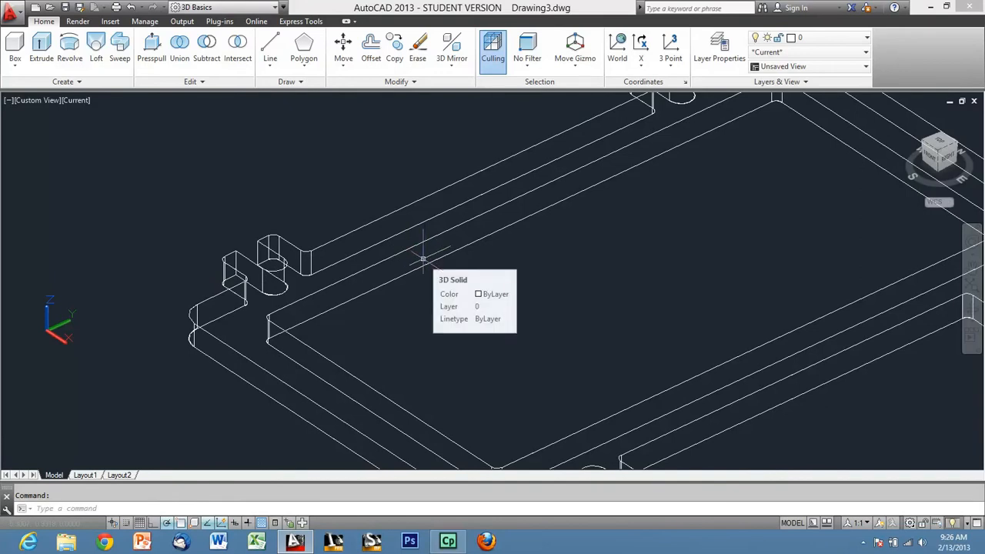
{"action": "type", "text": "vsobscuredltype"}
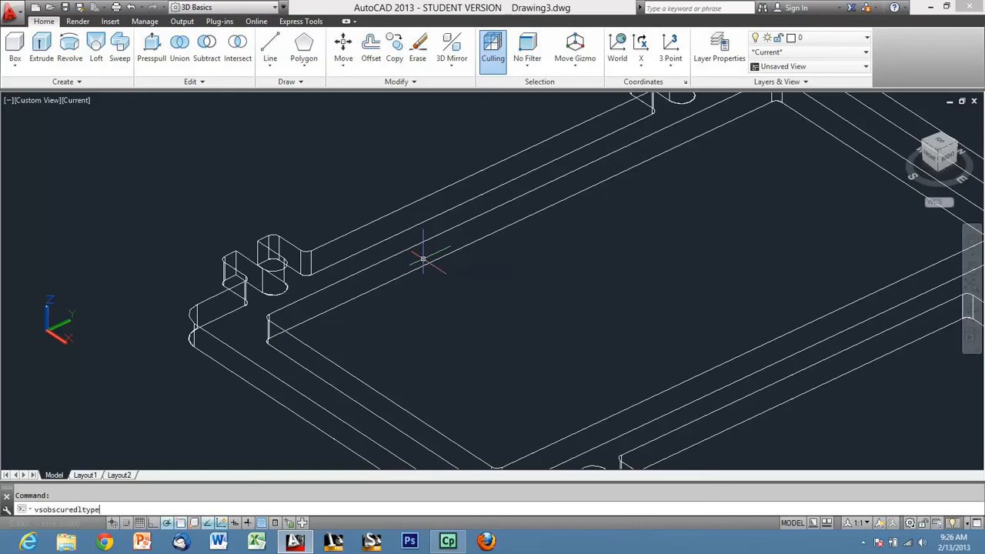
{"action": "key", "text": "Return"}
{"action": "key", "text": "Return"}
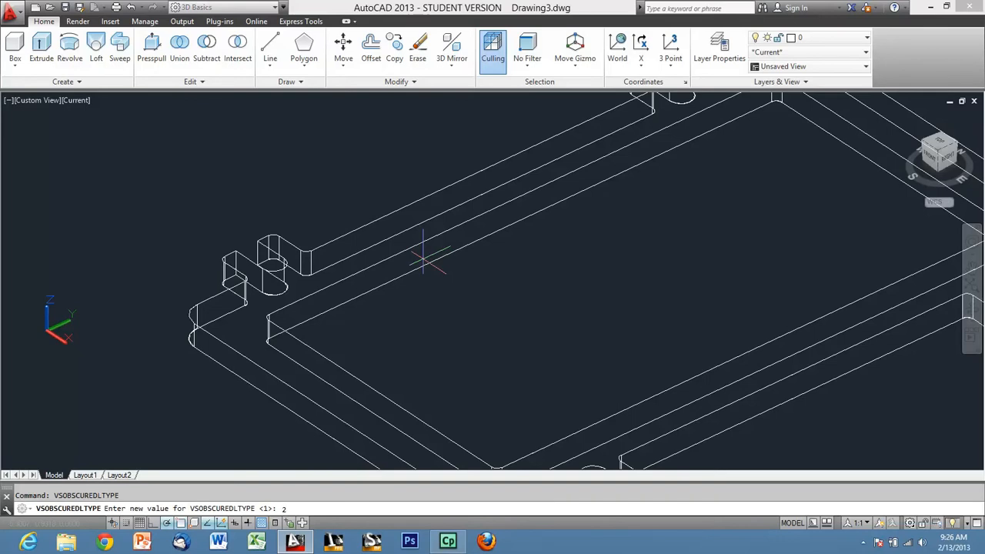
{"action": "key", "text": "Return"}
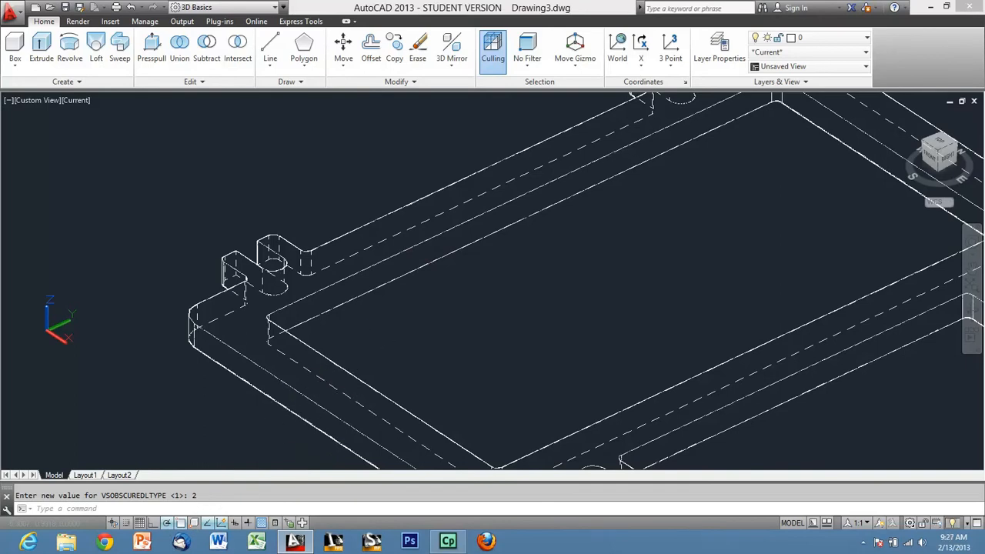
{"action": "scroll", "coordinate": [332, 381], "scroll_direction": "down", "scroll_amount": 1}
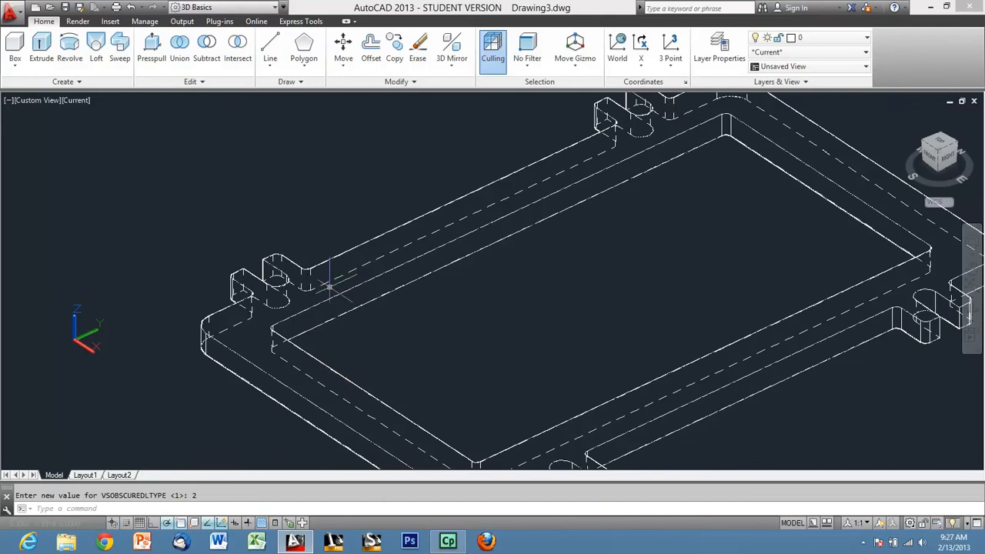
{"action": "mouse_move", "coordinate": [331, 288]}
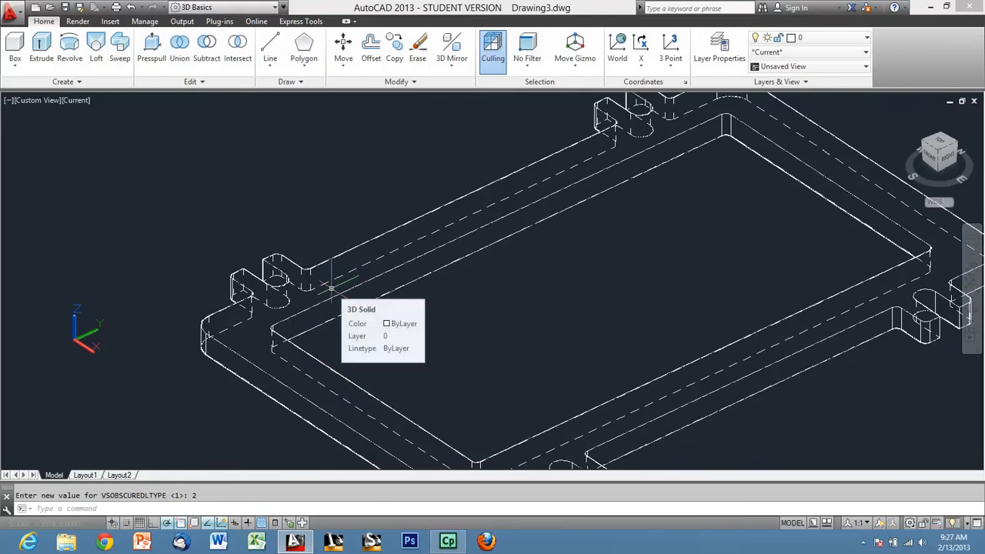
{"action": "type", "text": "vsobscuredcolor"}
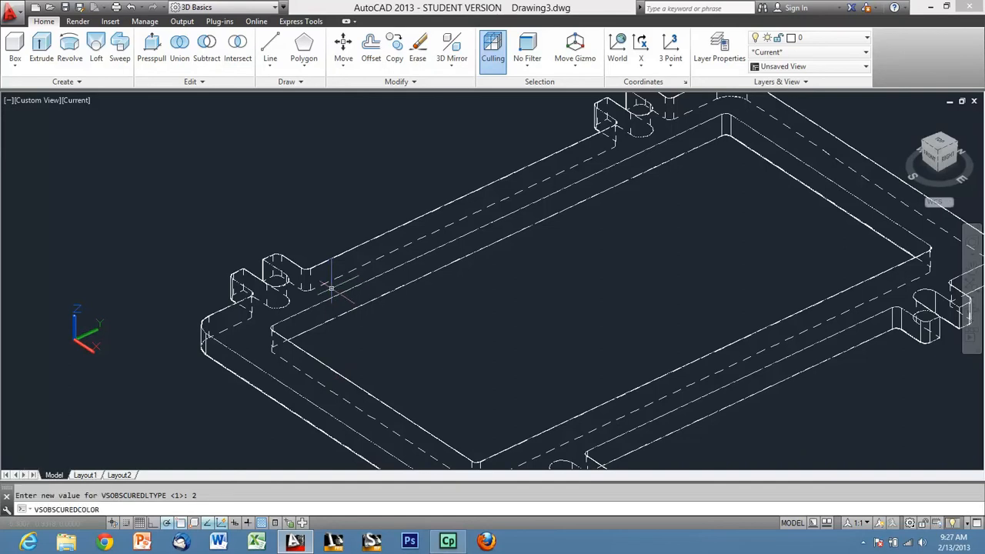
{"action": "type", "text": "r"}
{"action": "key", "text": "Return"}
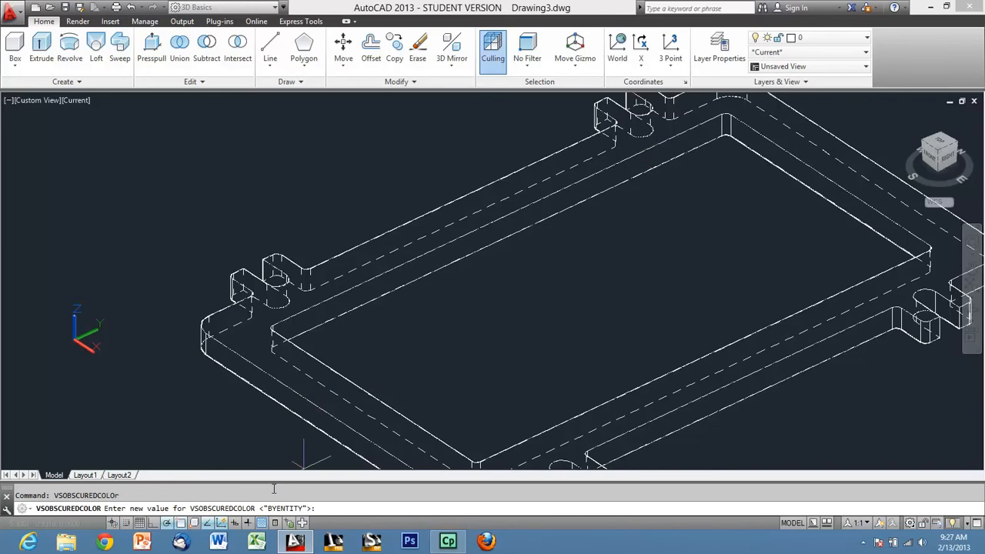
{"action": "key", "text": "Escape"}
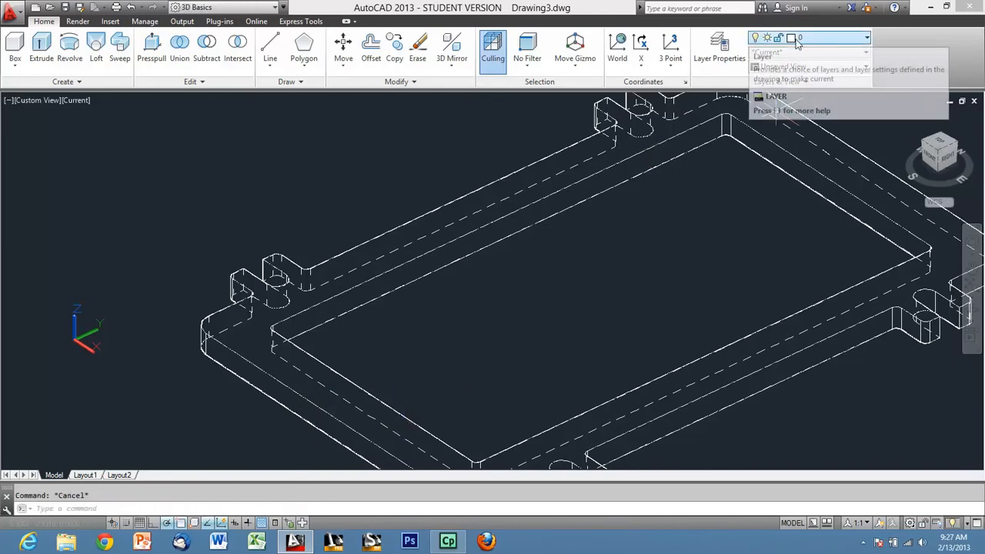
Look up the index colour numbers in layer 0's colour selection and cancel without changing the colour.
{"action": "left_click", "coordinate": [793, 44]}
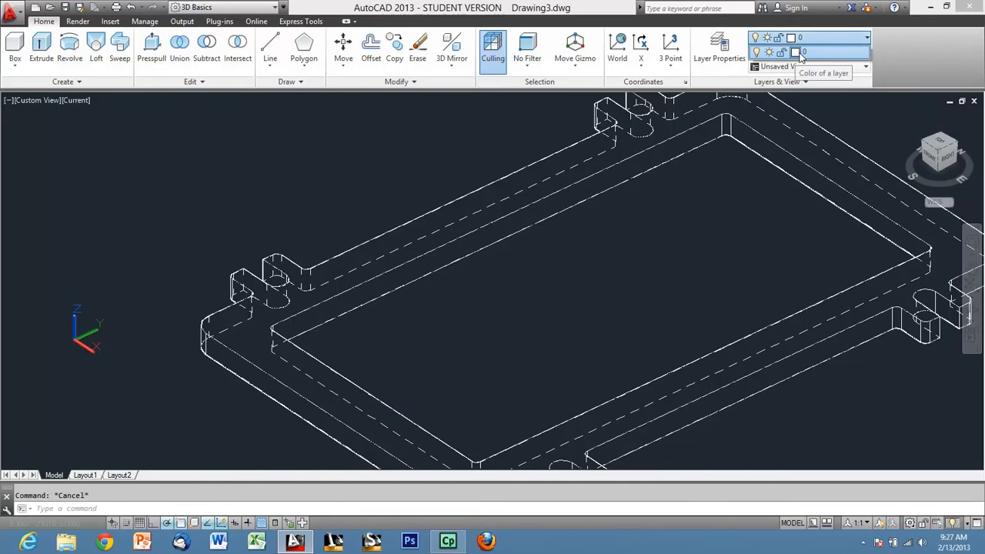
{"action": "left_click", "coordinate": [796, 51]}
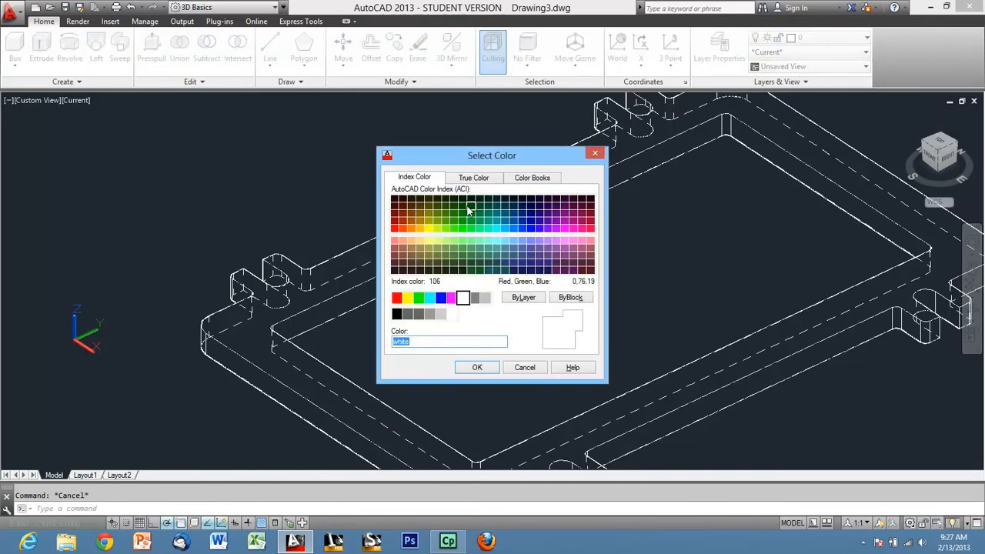
{"action": "left_click", "coordinate": [420, 178]}
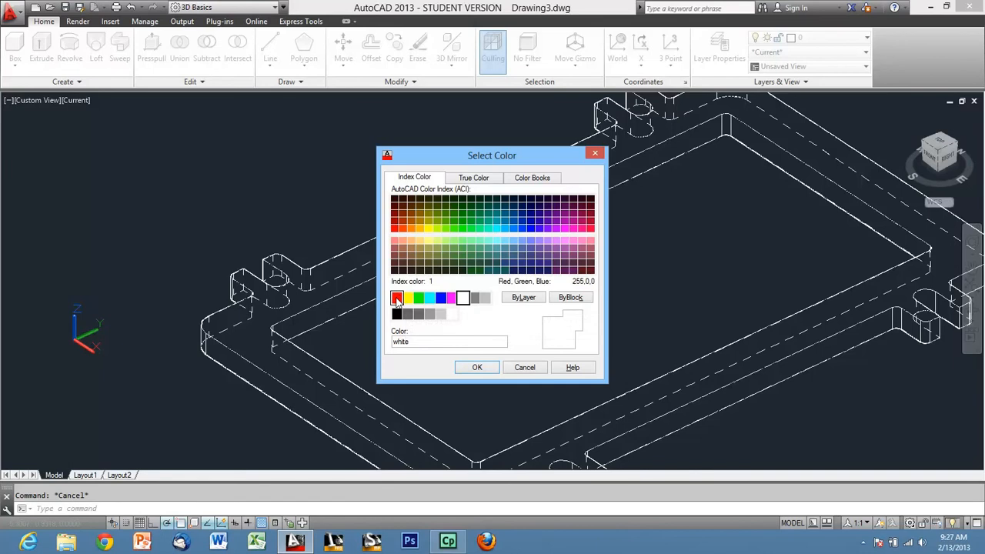
{"action": "left_click", "coordinate": [418, 298]}
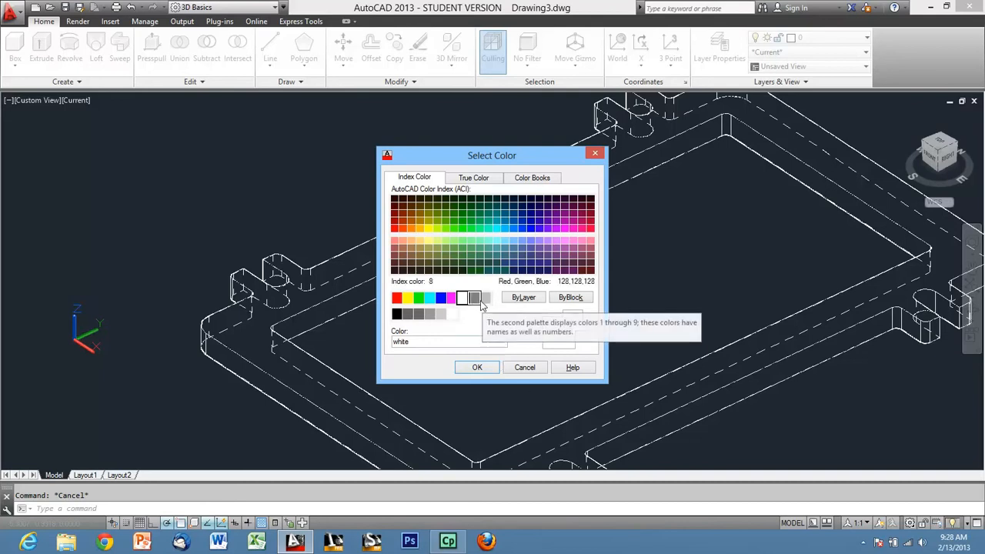
{"action": "left_click", "coordinate": [530, 367]}
Set the colour of the flange's obscured edges with VSOBSCUREDCOLOR to 8.
{"action": "type", "text": "vsobscured"}
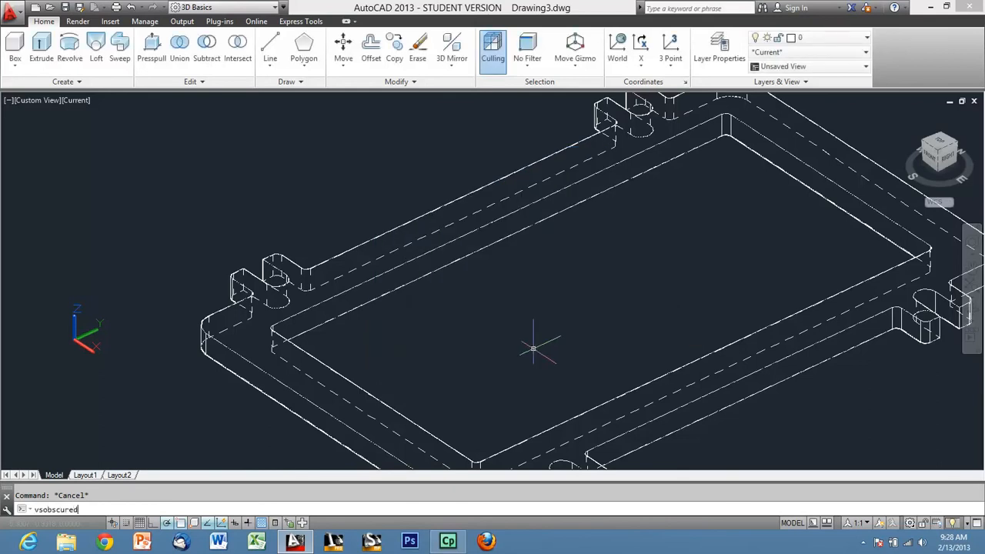
{"action": "type", "text": "color"}
{"action": "key", "text": "Return"}
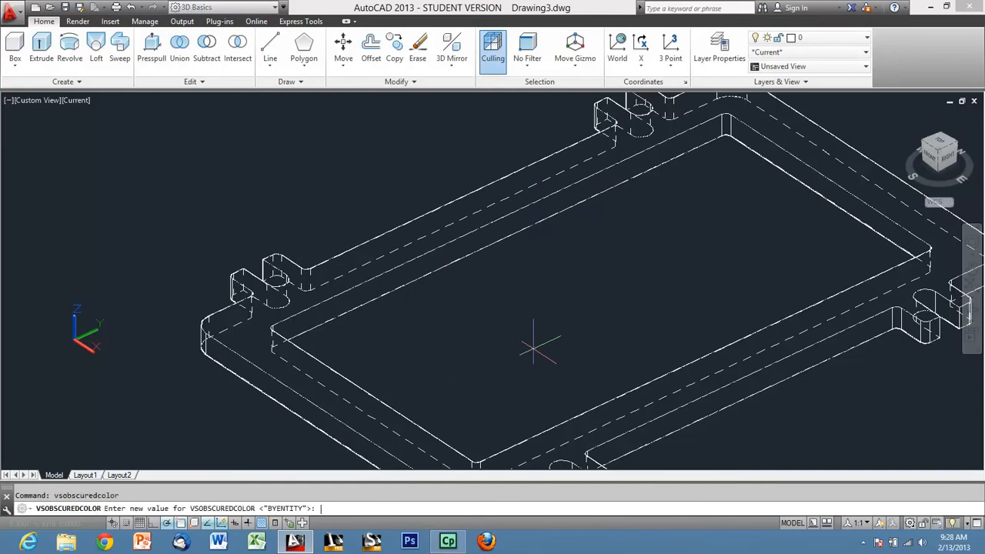
{"action": "key", "text": "Return"}
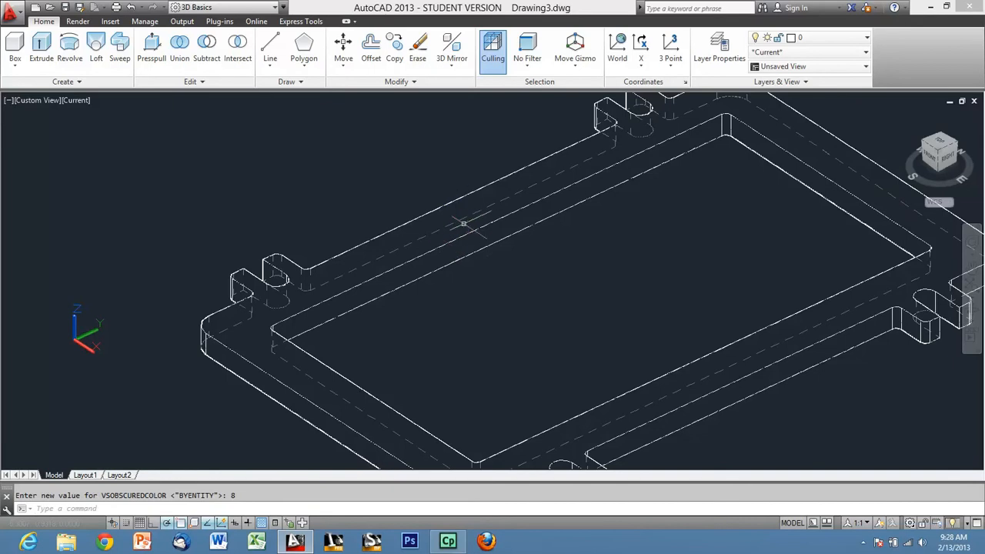
Insert the DESN 113 Title Block drawing on Layout1 at insertion point 0,0.
{"action": "scroll", "coordinate": [377, 247], "scroll_direction": "down", "scroll_amount": 2}
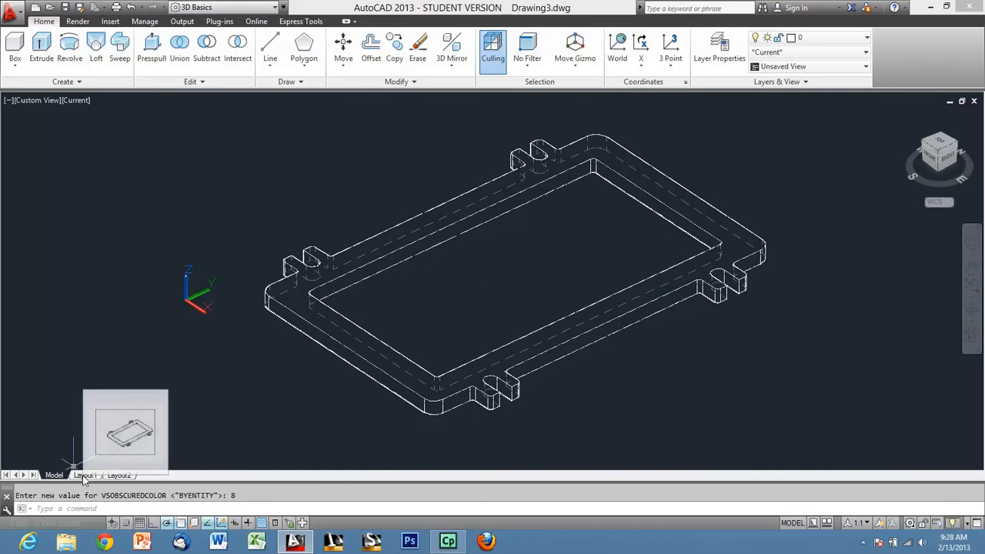
{"action": "left_click", "coordinate": [84, 475]}
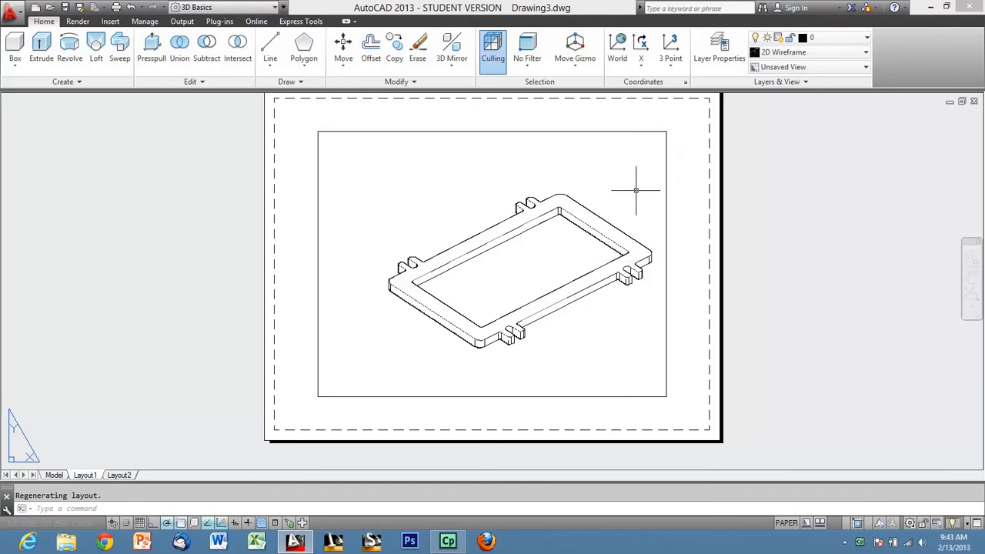
{"action": "type", "text": "i"}
{"action": "key", "text": "Return"}
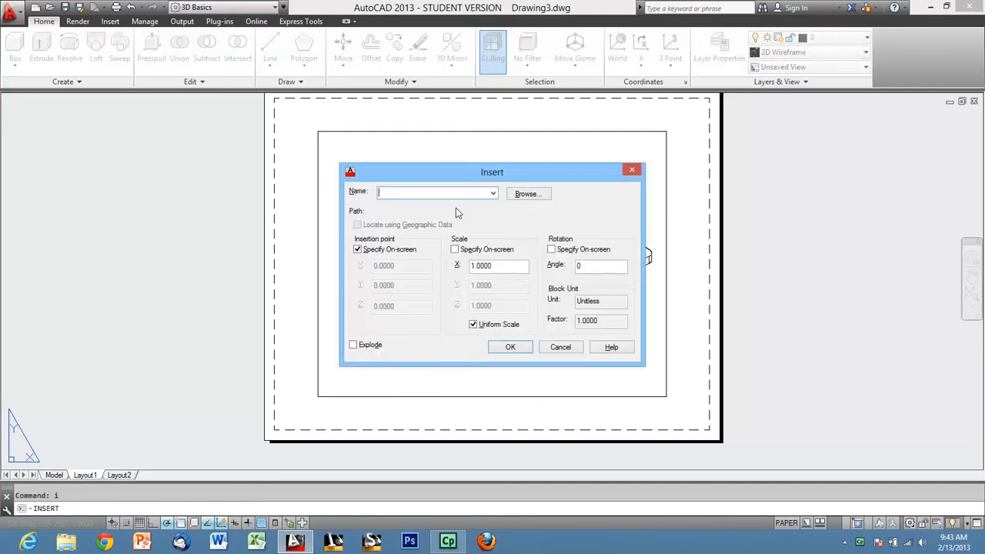
{"action": "left_click", "coordinate": [524, 194]}
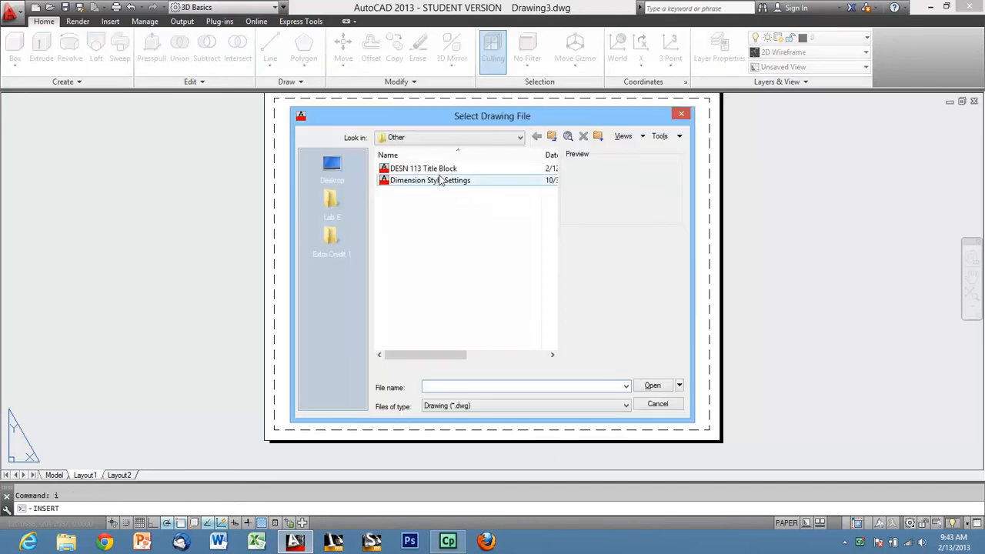
{"action": "left_click", "coordinate": [406, 169]}
{"action": "left_click", "coordinate": [665, 390]}
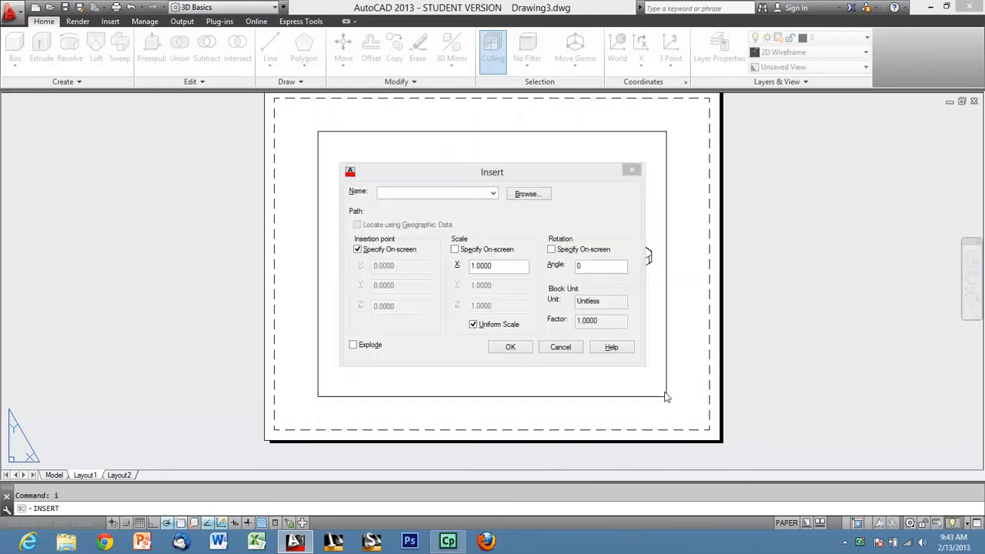
{"action": "left_click", "coordinate": [508, 350]}
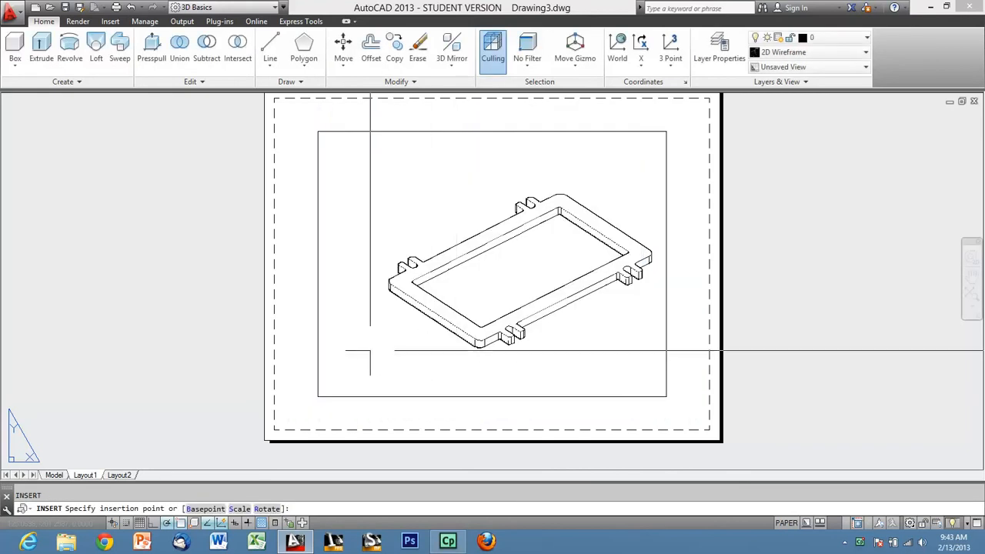
{"action": "type", "text": "0,0"}
{"action": "key", "text": "Return"}
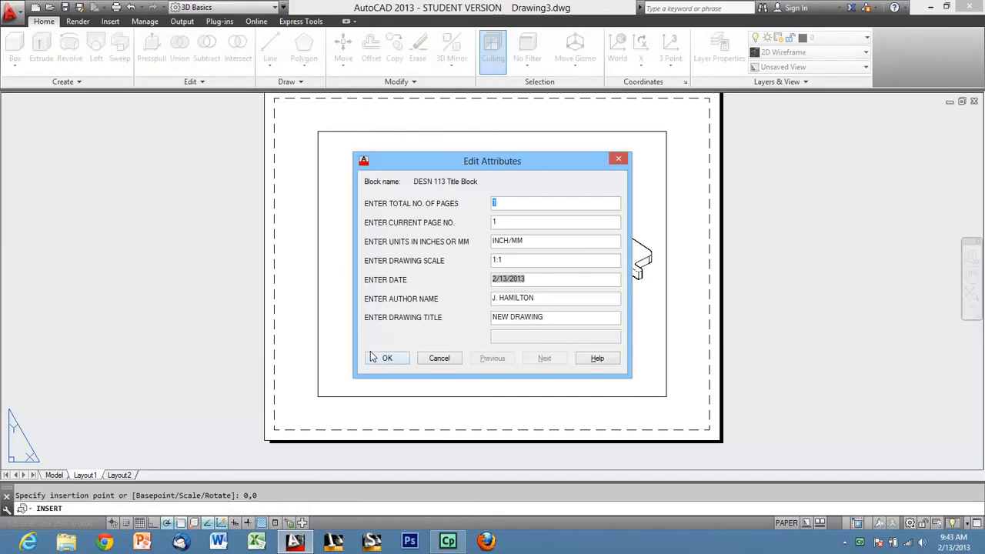
Fill in the title block attributes with units MM, drawing scale 1:75 and title LAB M: HOPPER FLANGE.
{"action": "key", "text": "Tab"}
{"action": "key", "text": "Tab"}
{"action": "type", "text": "mm"}
{"action": "type", "text": "MM"}
{"action": "key", "text": "Tab"}
{"action": "type", "text": "1"}
{"action": "left_click_drag", "start_coordinate": [560, 318], "coordinate": [454, 317]}
{"action": "type", "text": "LAB M: HOPPER FLANGE"}
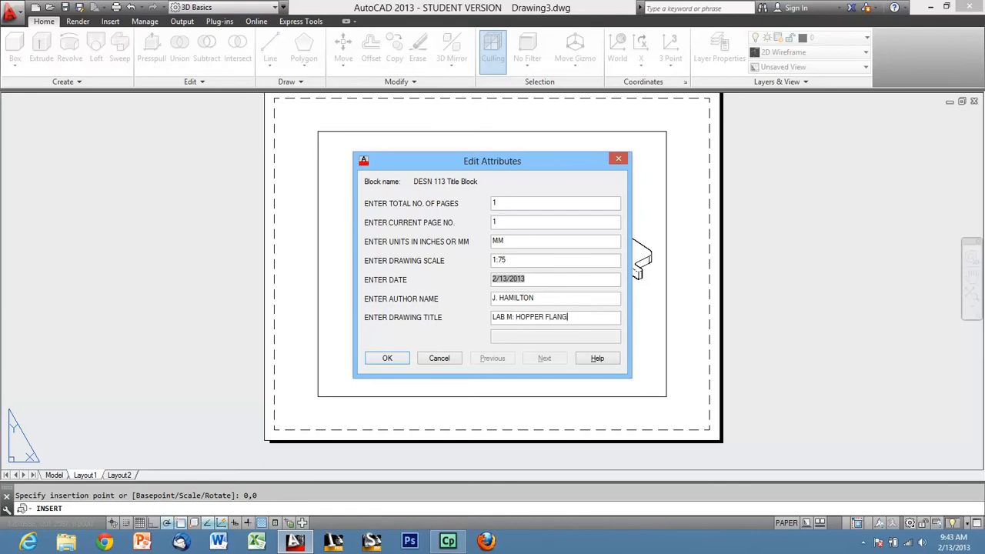
{"action": "left_click", "coordinate": [388, 359]}
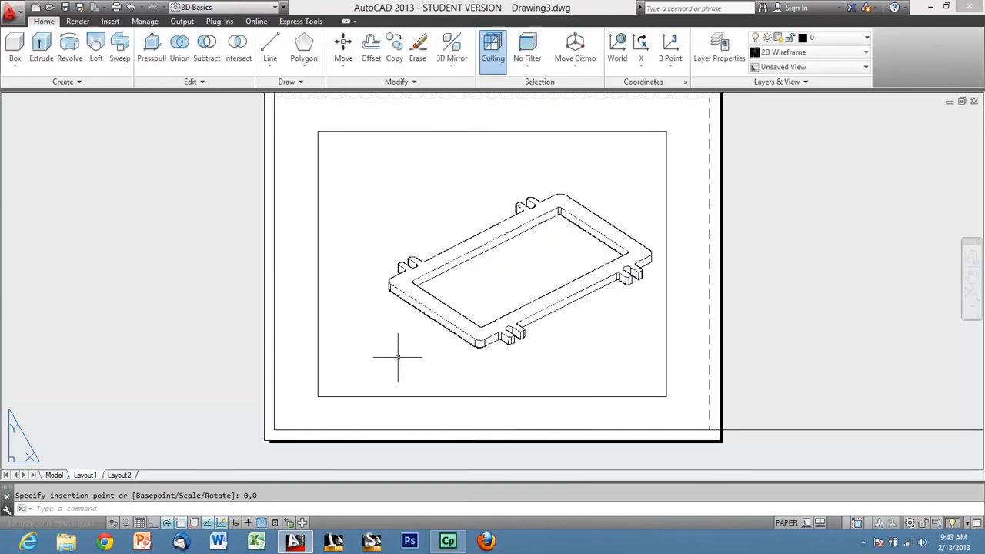
Compare the title block's size with the sheet, compute 1 divided by 25.4 in Calculator and close it.
{"action": "scroll", "coordinate": [218, 432], "scroll_direction": "down", "scroll_amount": 6}
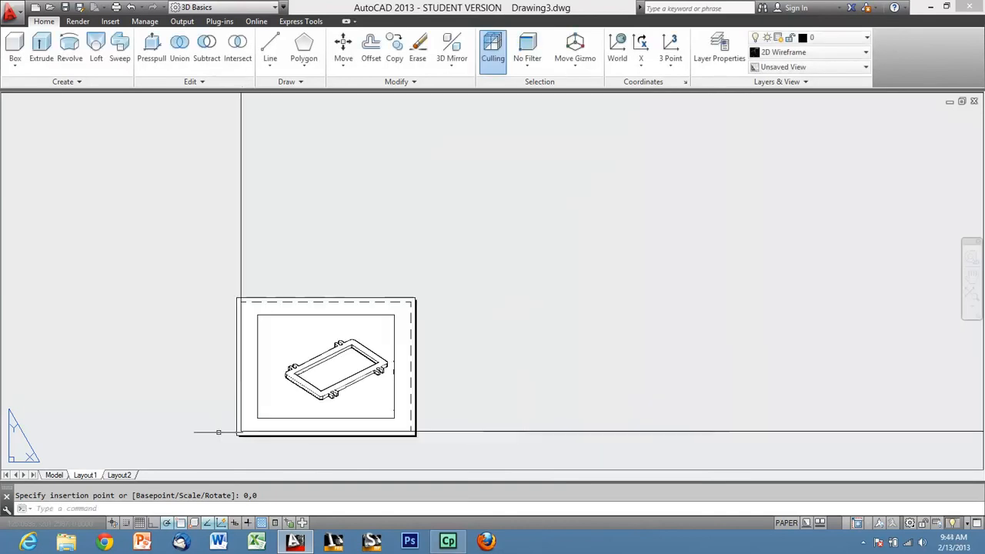
{"action": "scroll", "coordinate": [219, 433], "scroll_direction": "down", "scroll_amount": 2}
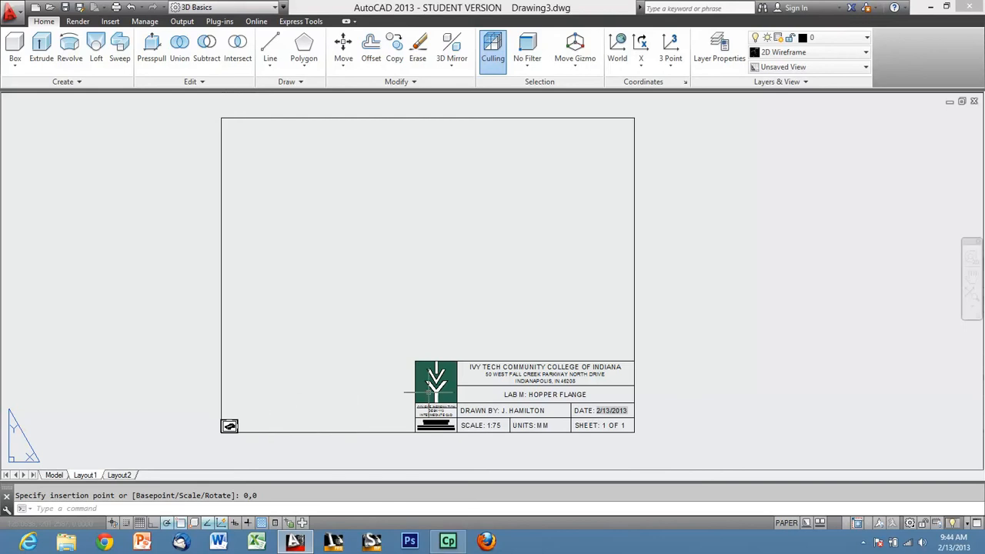
{"action": "middle_click_drag", "start_coordinate": [392, 397], "coordinate": [498, 374]}
{"action": "scroll", "coordinate": [480, 378], "scroll_direction": "up", "scroll_amount": 2}
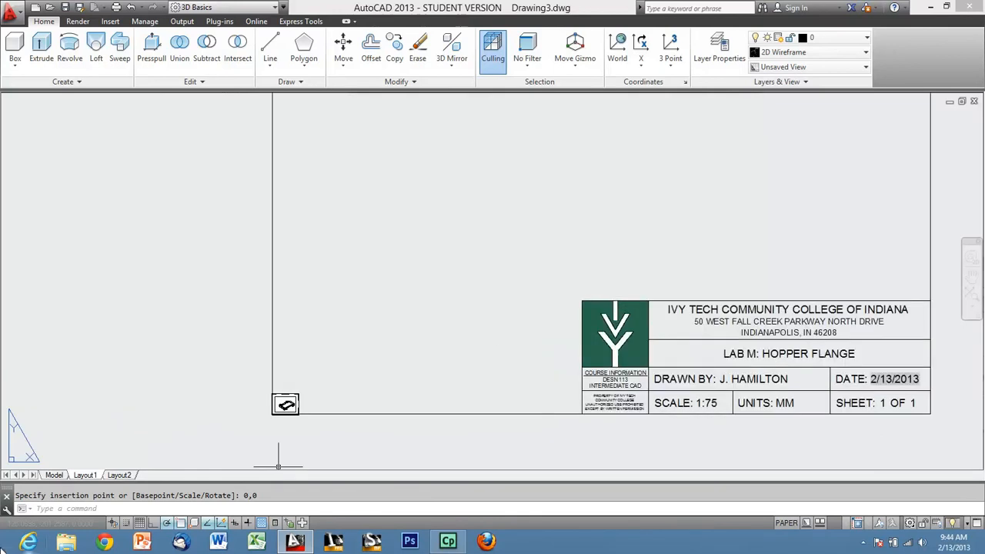
{"action": "key", "text": "super"}
{"action": "left_click", "coordinate": [952, 158]}
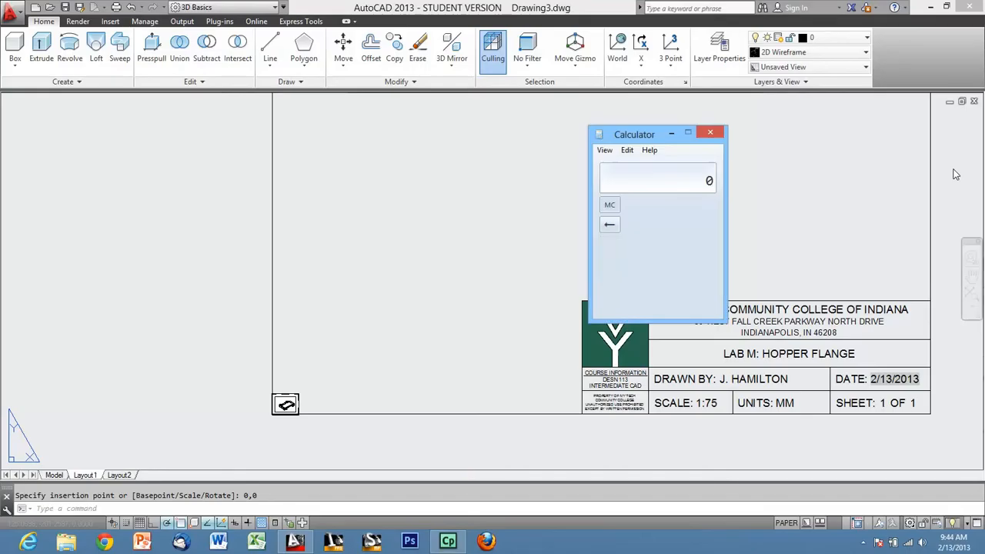
{"action": "left_click_drag", "start_coordinate": [658, 144], "coordinate": [408, 146]}
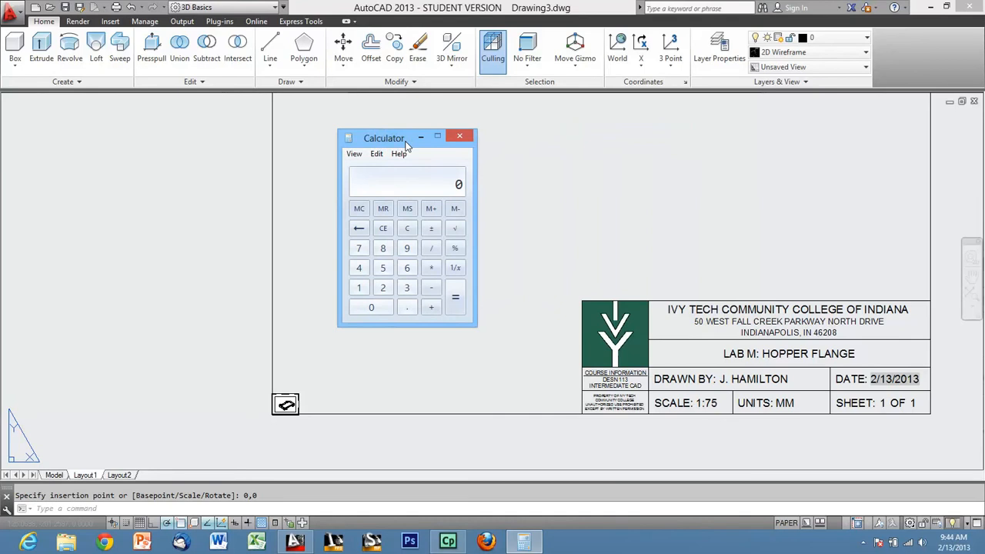
{"action": "type", "text": "25.4"}
{"action": "key", "text": "Return"}
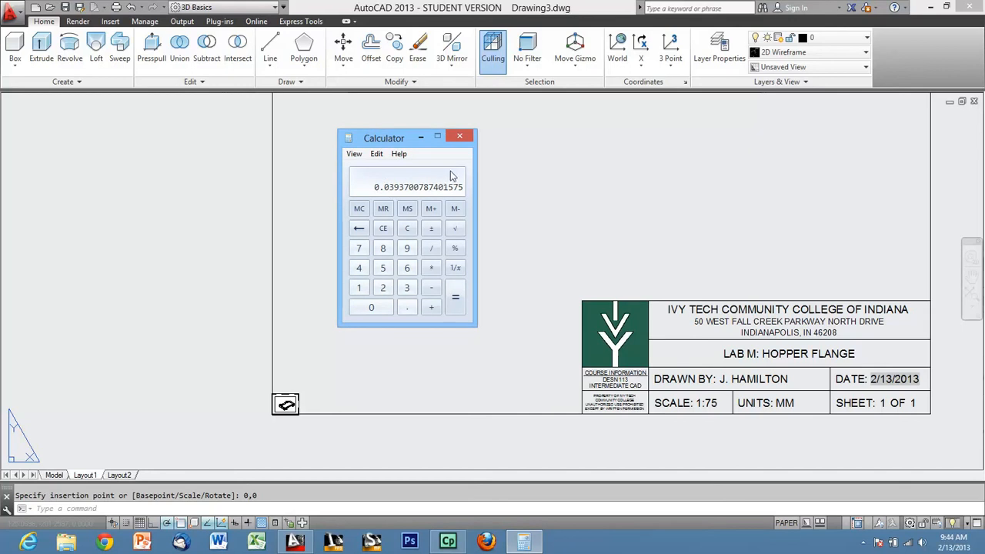
{"action": "left_click", "coordinate": [460, 137]}
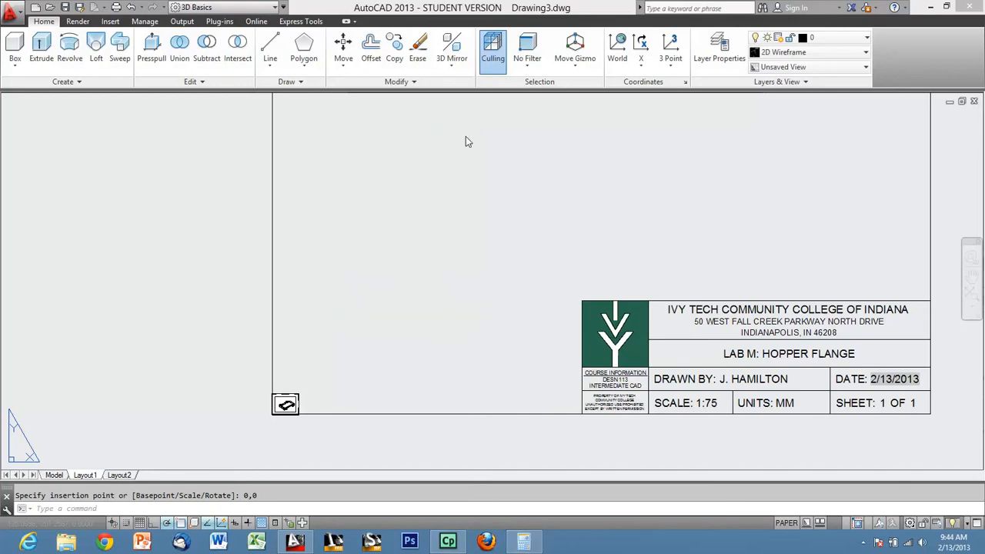
Switch the workspace to Drafting & Annotation with Layout1's sheet in view.
{"action": "left_click", "coordinate": [420, 287]}
{"action": "scroll", "coordinate": [285, 404], "scroll_direction": "down", "scroll_amount": 5}
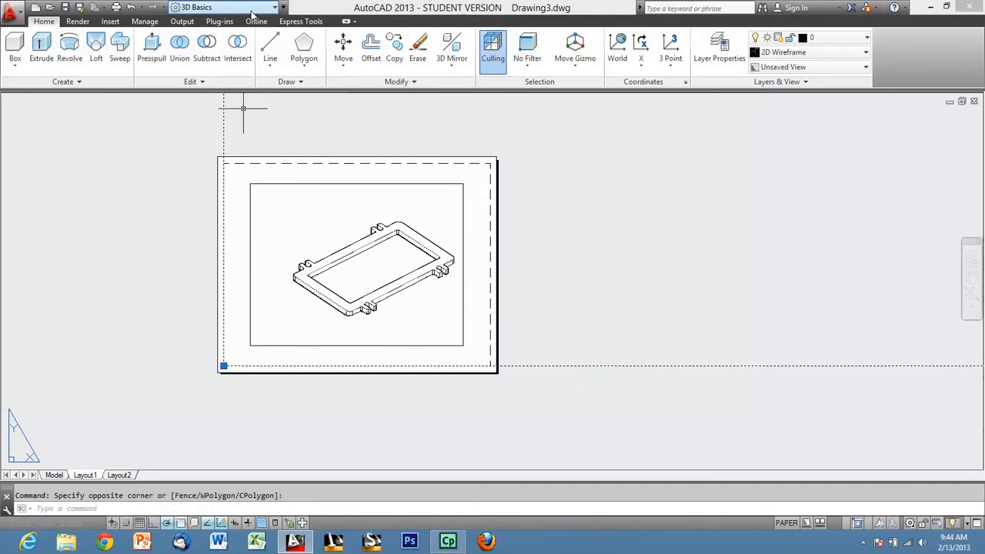
{"action": "left_click", "coordinate": [223, 7]}
{"action": "left_click", "coordinate": [223, 23]}
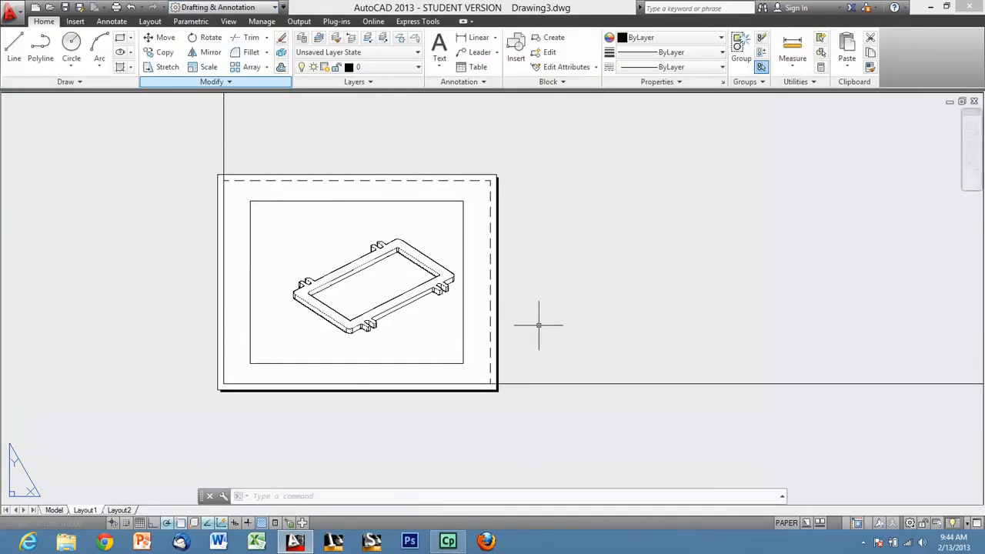
Dock the floating command line along the lower edge of the drawing area.
{"action": "left_click_drag", "start_coordinate": [202, 497], "coordinate": [50, 497]}
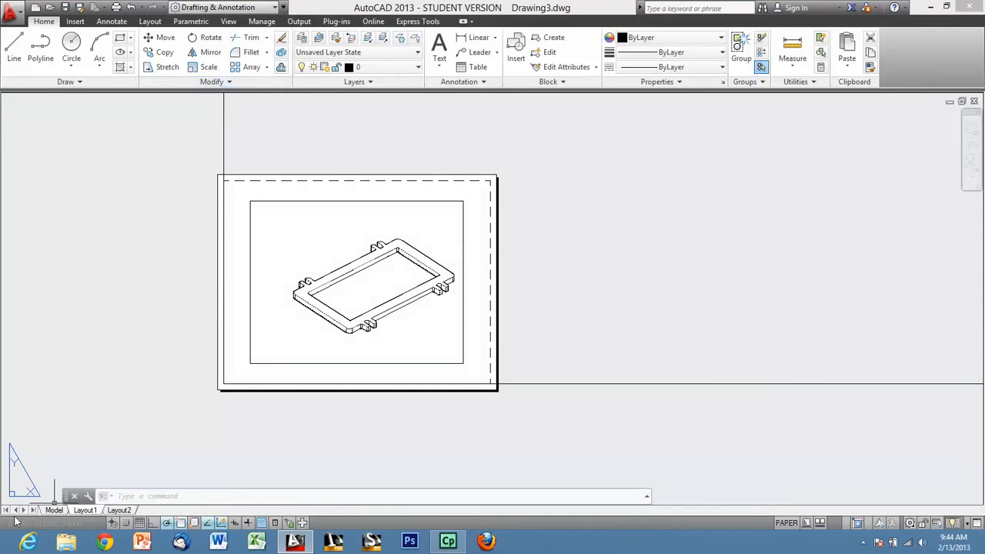
{"action": "mouse_move", "coordinate": [9, 529]}
{"action": "left_mouse_down"}
{"action": "mouse_move", "coordinate": [28, 506]}
{"action": "mouse_move", "coordinate": [21, 528]}
{"action": "left_mouse_up"}
Try to scale the title block about its lower-left corner.
{"action": "left_click", "coordinate": [654, 428]}
{"action": "left_click", "coordinate": [598, 331]}
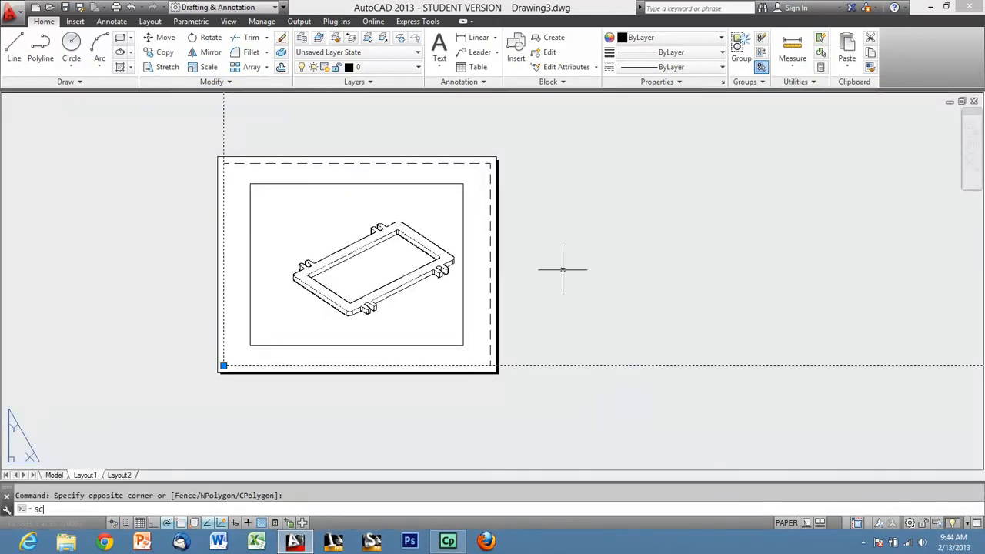
{"action": "key", "text": "Return"}
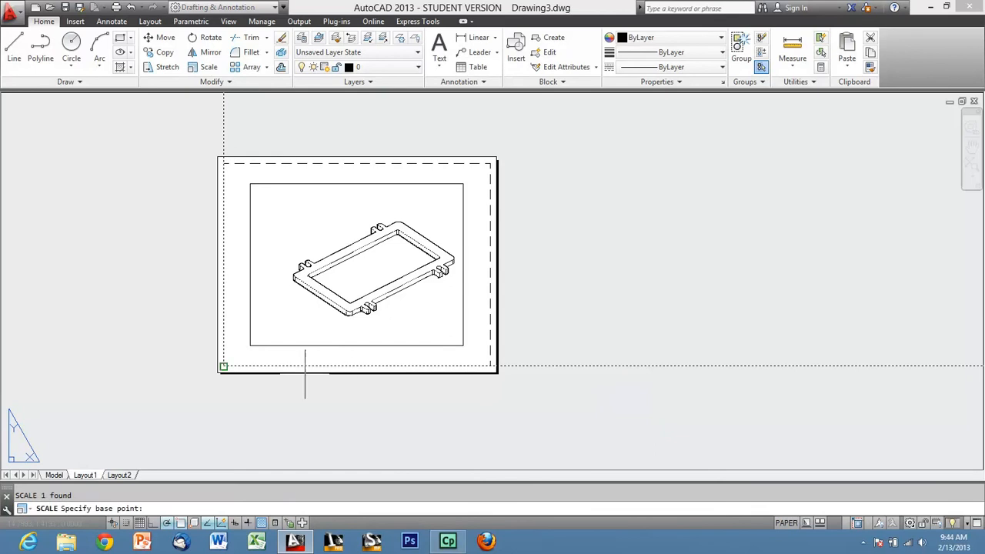
{"action": "double_click", "coordinate": [223, 368]}
{"action": "scroll", "coordinate": [223, 366], "scroll_direction": "up", "scroll_amount": 2}
{"action": "scroll", "coordinate": [219, 366], "scroll_direction": "up", "scroll_amount": 1}
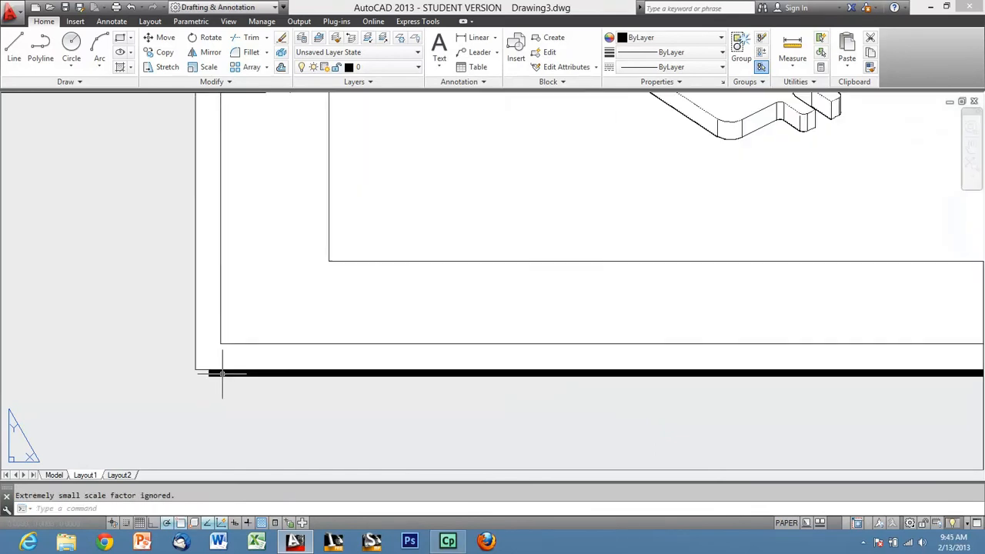
Scale the title block by .03937 about its lower-left corner so it fits the Layout1 sheet.
{"action": "left_click", "coordinate": [388, 344]}
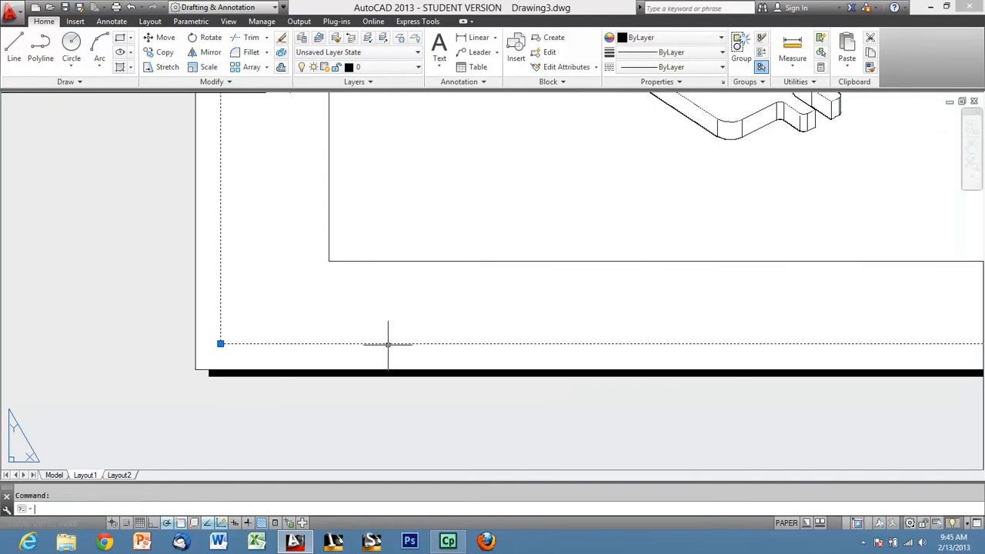
{"action": "type", "text": "s"}
{"action": "key", "text": "Return"}
{"action": "left_click", "coordinate": [220, 344]}
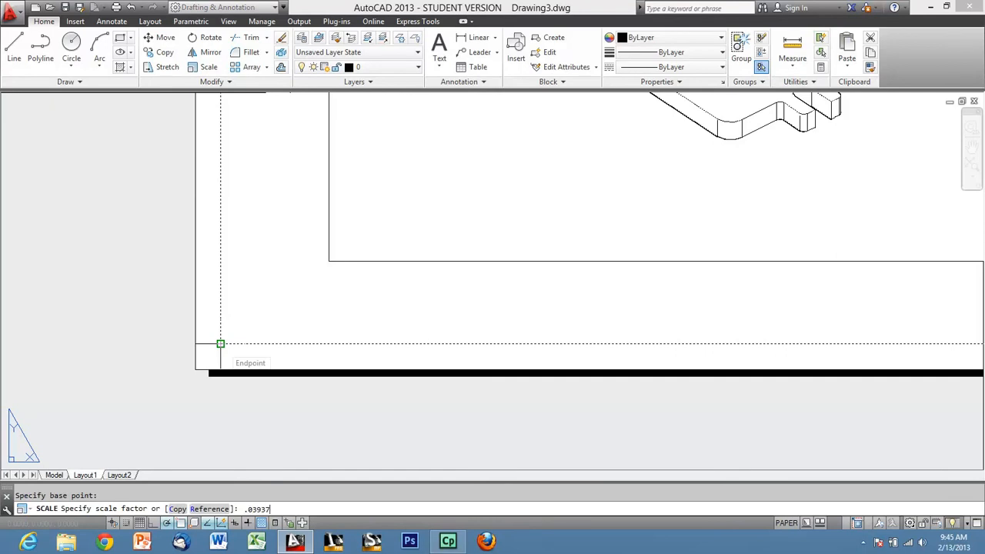
{"action": "key", "text": "Return"}
{"action": "scroll", "coordinate": [238, 342], "scroll_direction": "down", "scroll_amount": 2}
{"action": "middle_click_drag", "start_coordinate": [427, 297], "coordinate": [410, 362]}
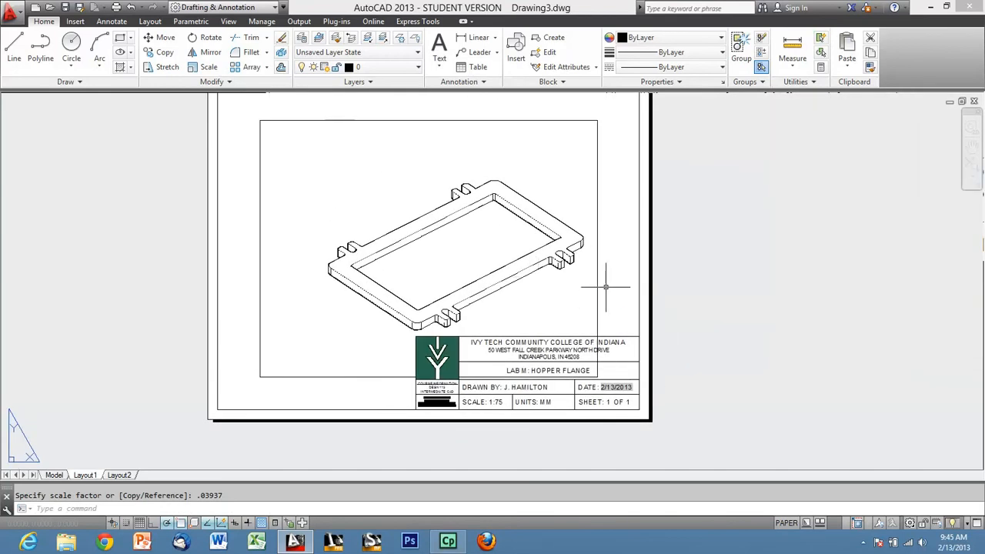
{"action": "middle_click_drag", "start_coordinate": [598, 249], "coordinate": [599, 285]}
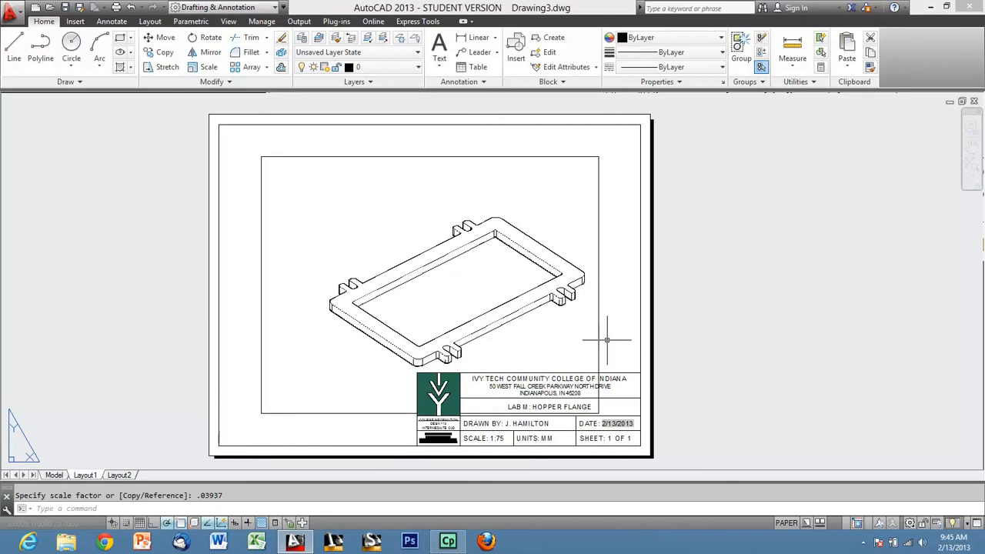
Shrink the flange viewport from its lower-left corner and move it into the upper-right corner of the title block border.
{"action": "left_click", "coordinate": [607, 213]}
{"action": "left_click", "coordinate": [311, 375]}
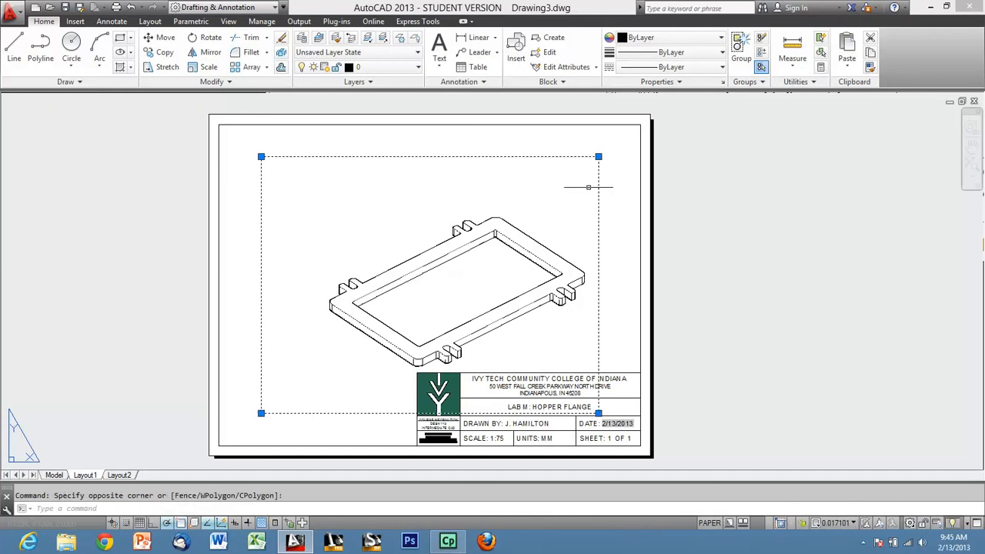
{"action": "left_click", "coordinate": [262, 414]}
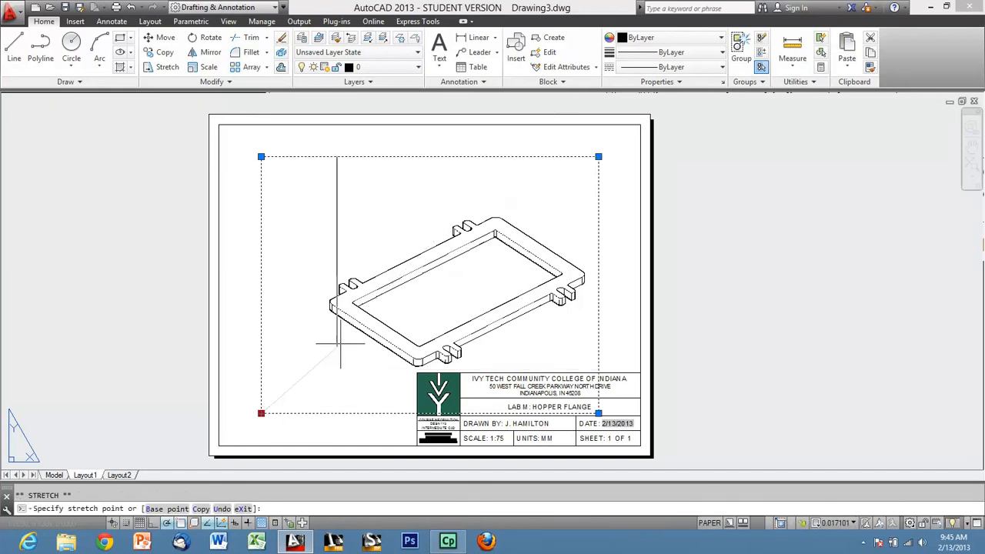
{"action": "left_click", "coordinate": [447, 273]}
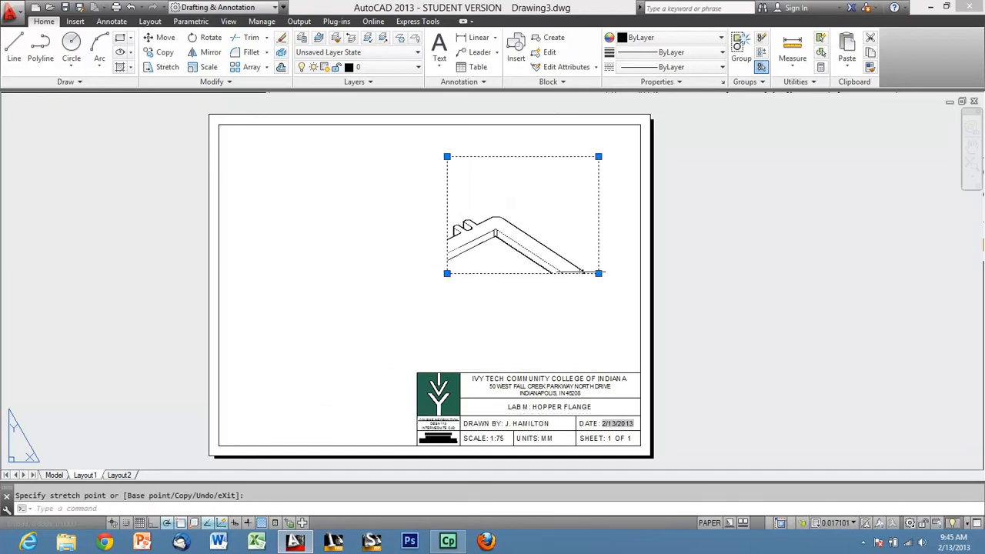
{"action": "type", "text": "m"}
{"action": "key", "text": "Return"}
{"action": "left_click", "coordinate": [490, 287]}
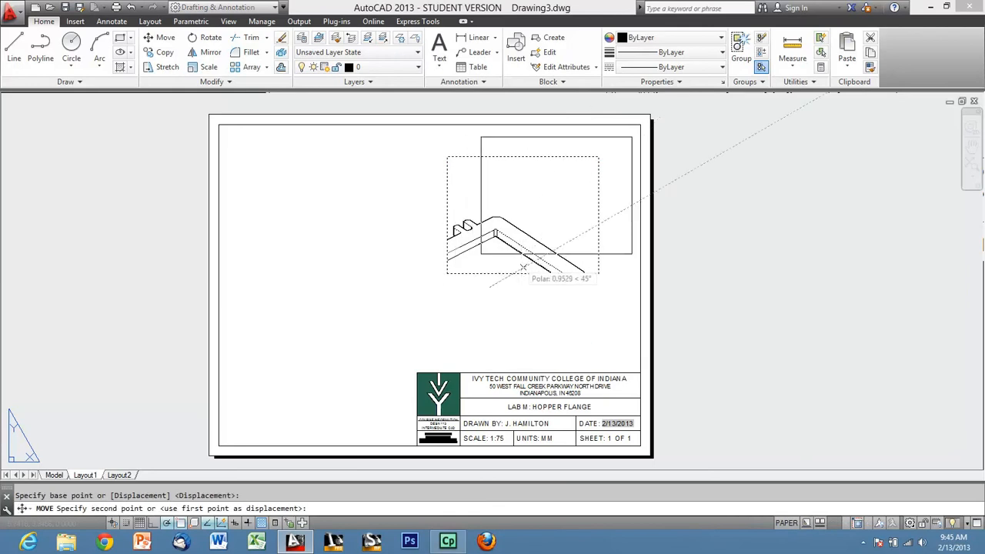
{"action": "left_click", "coordinate": [565, 230]}
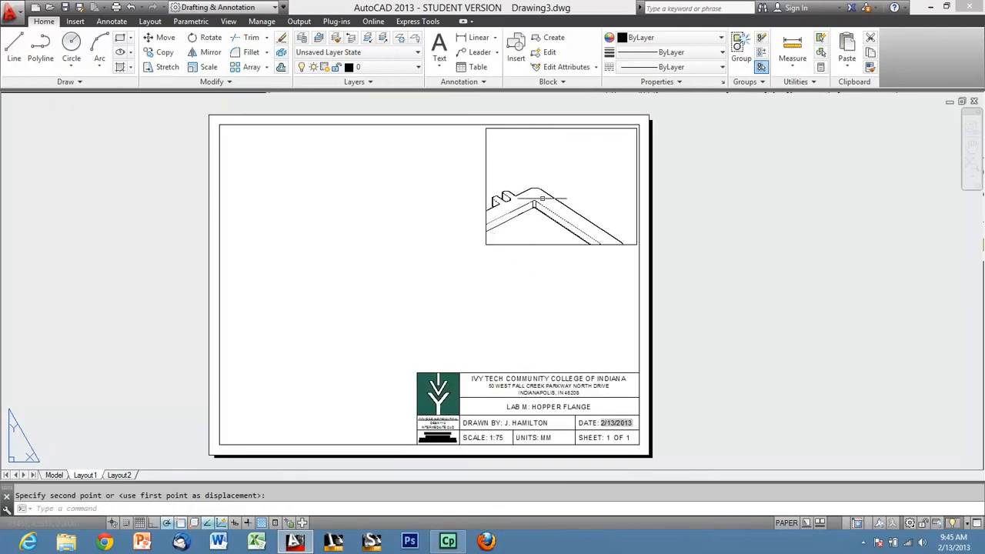
Activate the flange viewport, set its scale to 1:100 and bring the flange into its frame.
{"action": "double_click", "coordinate": [573, 174]}
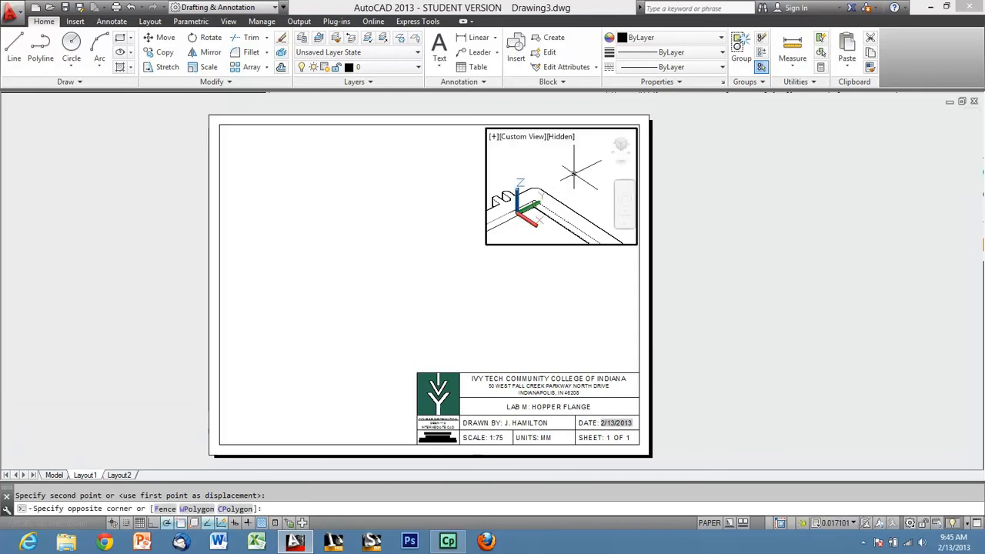
{"action": "left_click", "coordinate": [836, 523]}
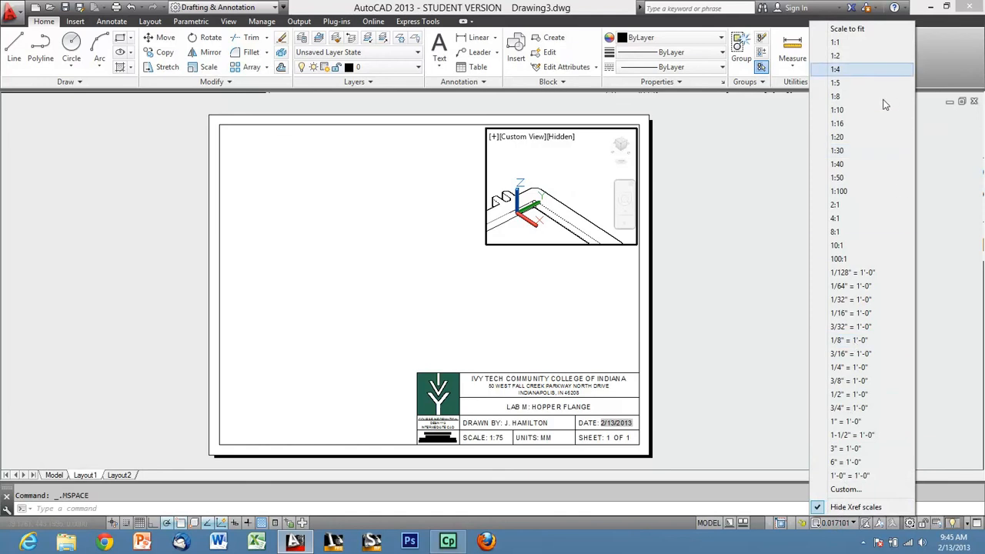
{"action": "left_click", "coordinate": [854, 190]}
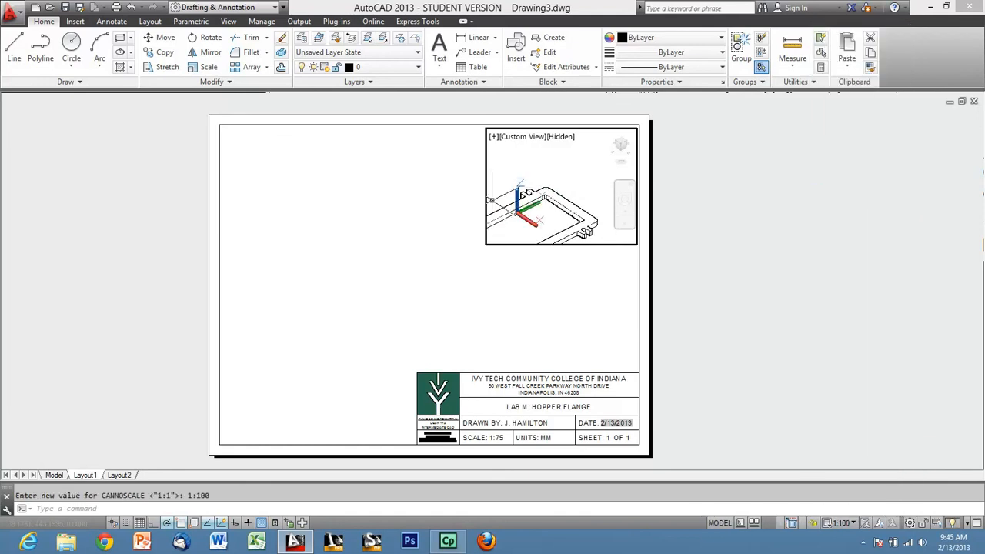
{"action": "middle_click_drag", "start_coordinate": [558, 216], "coordinate": [589, 166]}
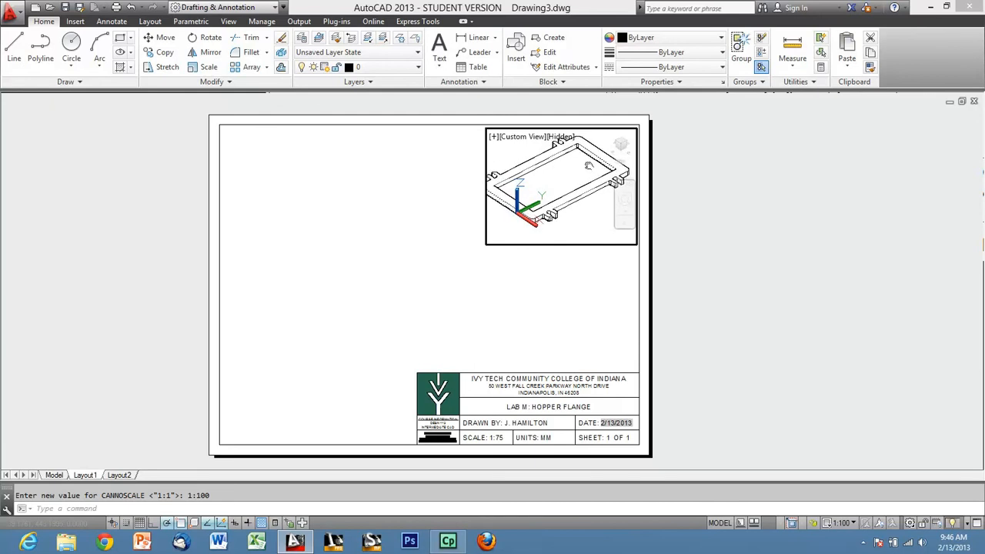
Return to paper space and stretch the viewport's lower-left corner so its frame fits closely around the whole flange.
{"action": "double_click", "coordinate": [539, 264]}
{"action": "left_click", "coordinate": [497, 244]}
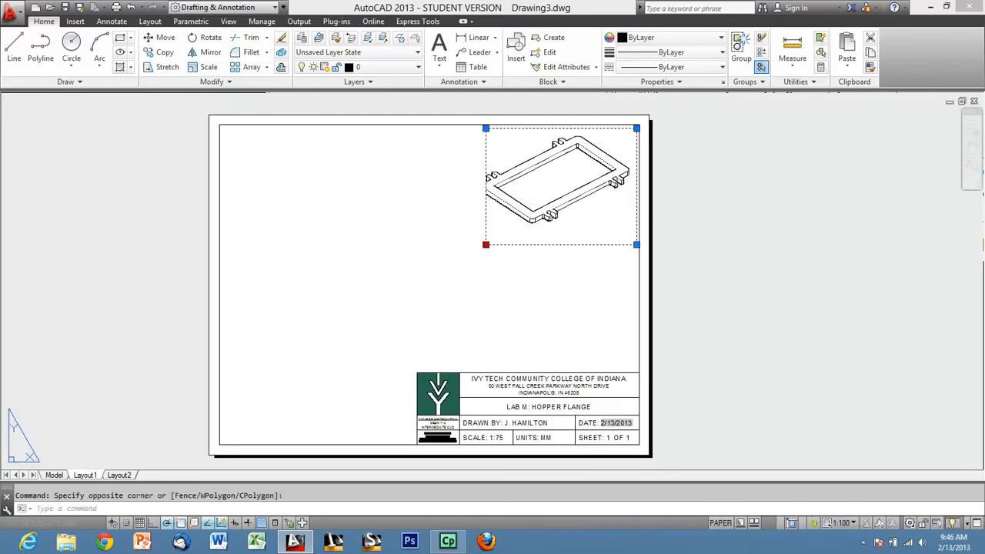
{"action": "left_click", "coordinate": [486, 245]}
{"action": "left_click", "coordinate": [477, 228]}
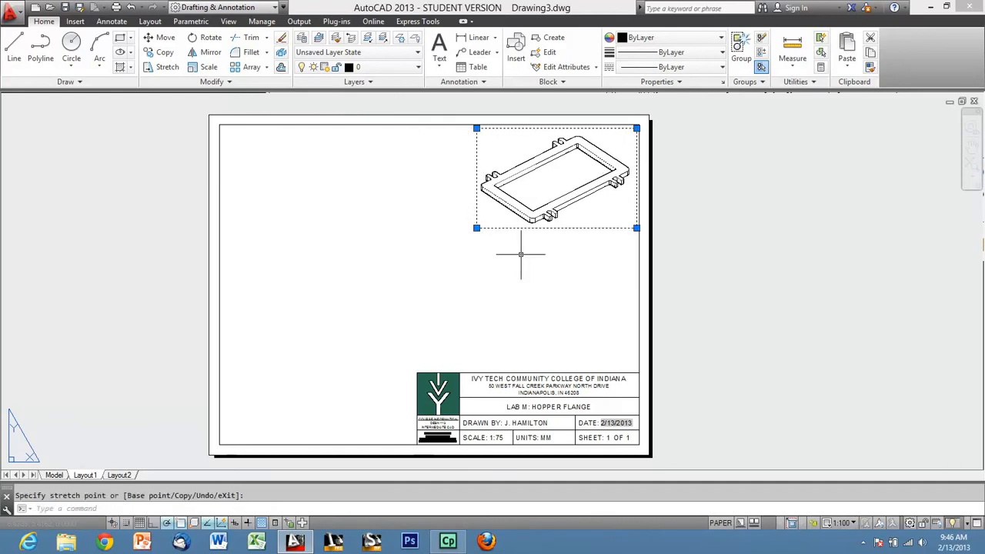
{"action": "key", "text": "Escape"}
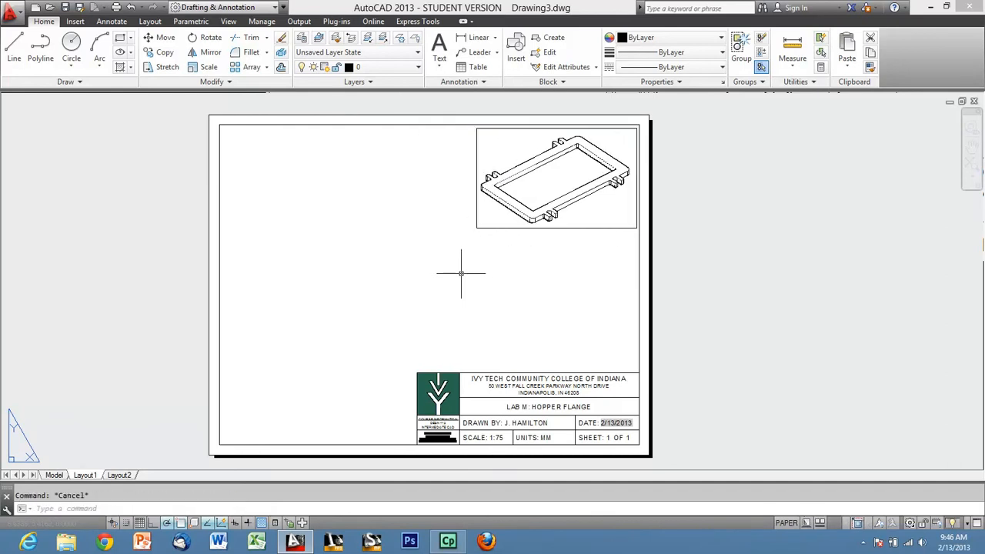
Start a plot of Layout1 and choose Adobe PDF as the plotter.
{"action": "type", "text": "PLOT"}
{"action": "key", "text": "Return"}
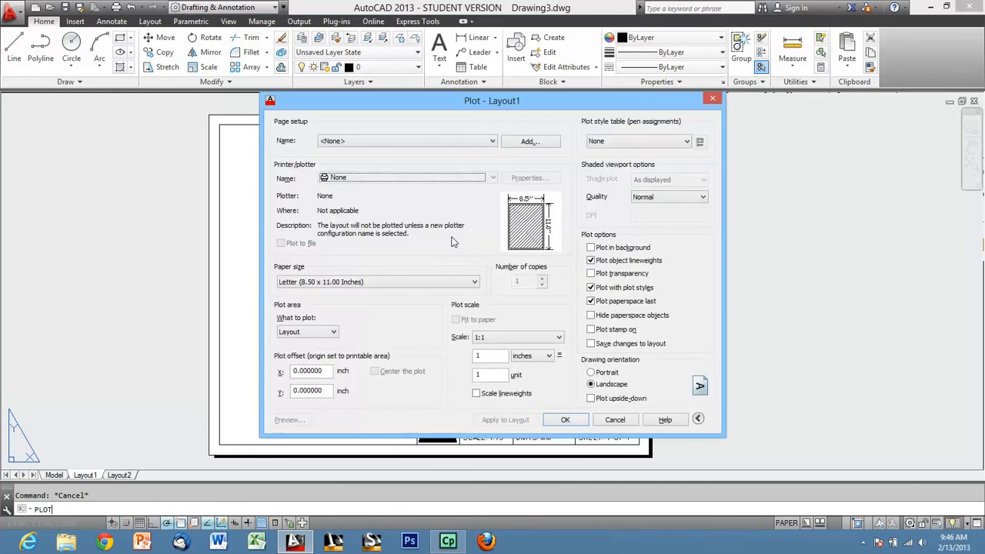
{"action": "left_click", "coordinate": [437, 178]}
{"action": "left_click", "coordinate": [365, 241]}
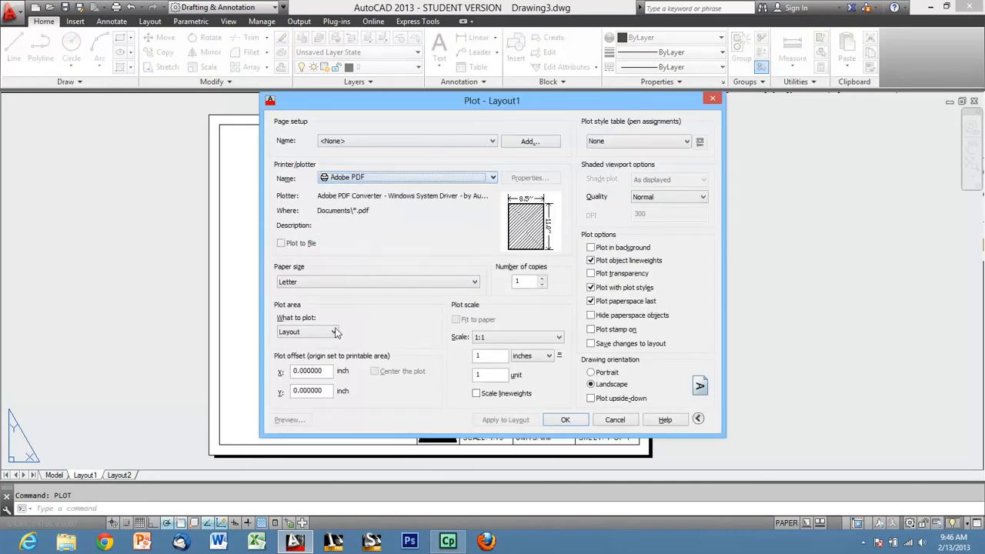
Preview the Layout1 plot, inspect the flange view and title block, and return to the plot settings.
{"action": "left_click", "coordinate": [303, 421]}
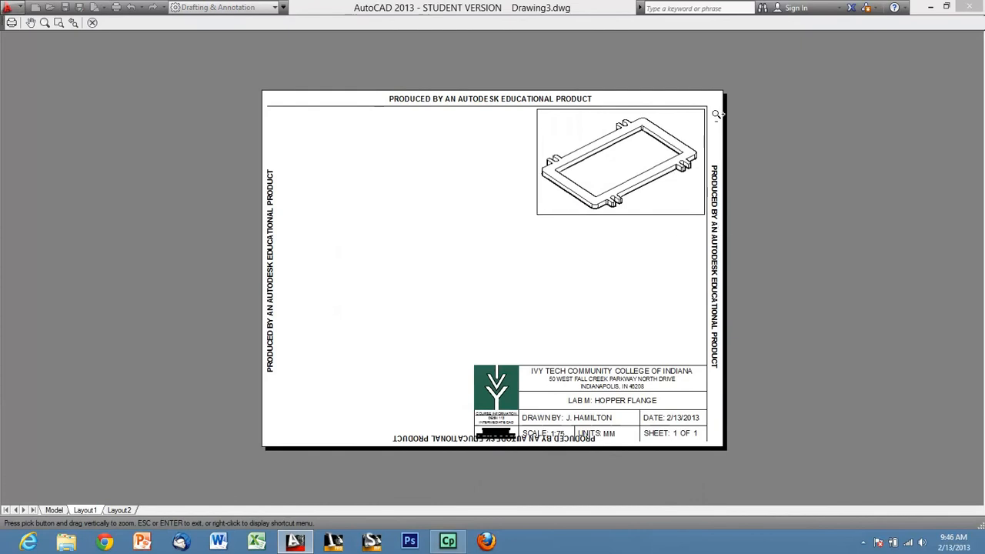
{"action": "scroll", "coordinate": [688, 123], "scroll_direction": "up", "scroll_amount": 4}
{"action": "scroll", "coordinate": [688, 124], "scroll_direction": "down", "scroll_amount": 2}
{"action": "scroll", "coordinate": [688, 124], "scroll_direction": "down", "scroll_amount": 4}
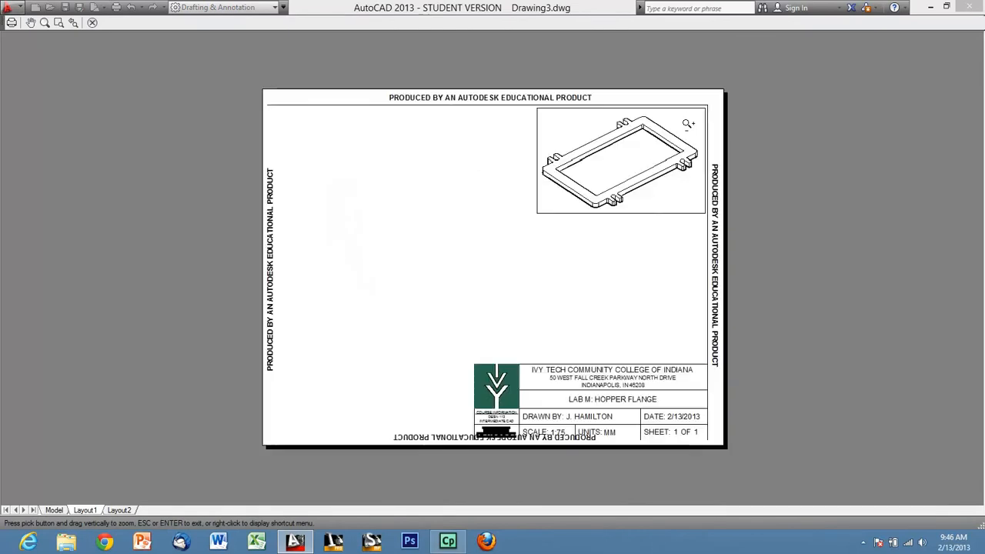
{"action": "scroll", "coordinate": [673, 144], "scroll_direction": "up", "scroll_amount": 4}
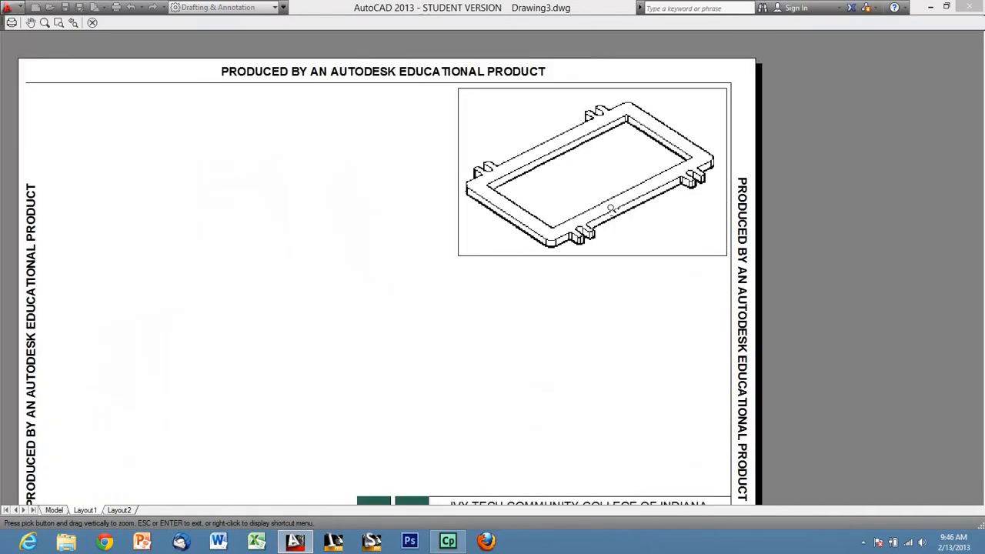
{"action": "key", "text": "Escape"}
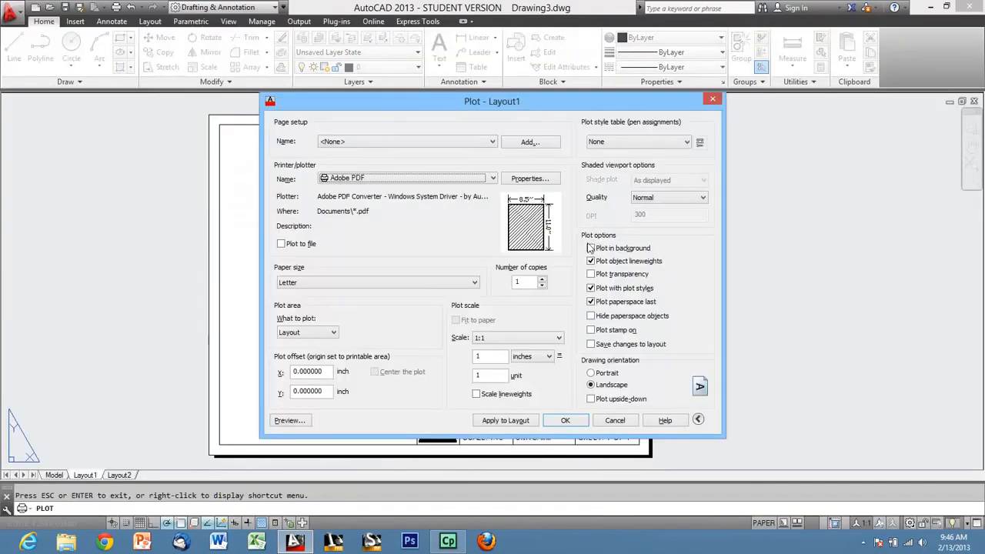
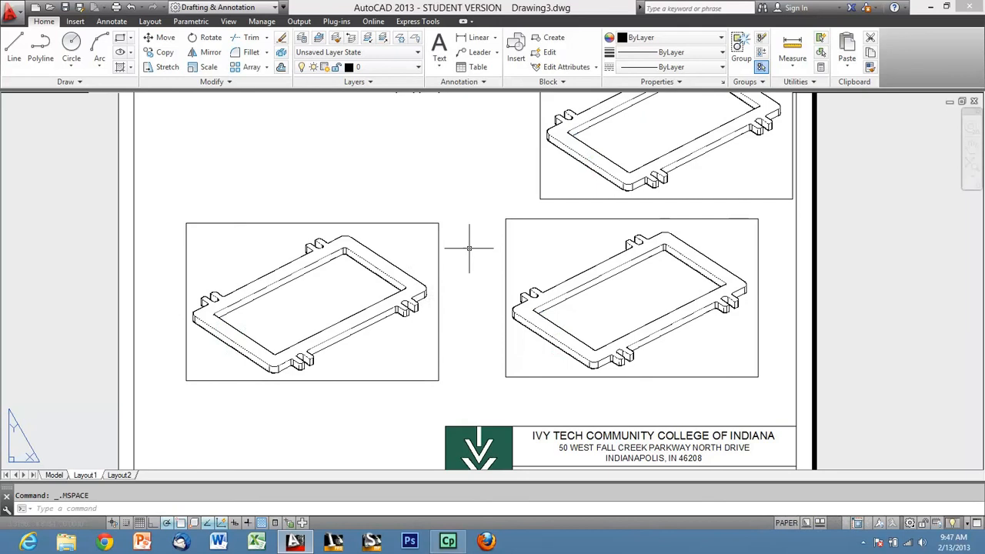
Stretch the lower-left viewport's upper edge upward by about 1.69 units to make its frame taller.
{"action": "left_click", "coordinate": [438, 223]}
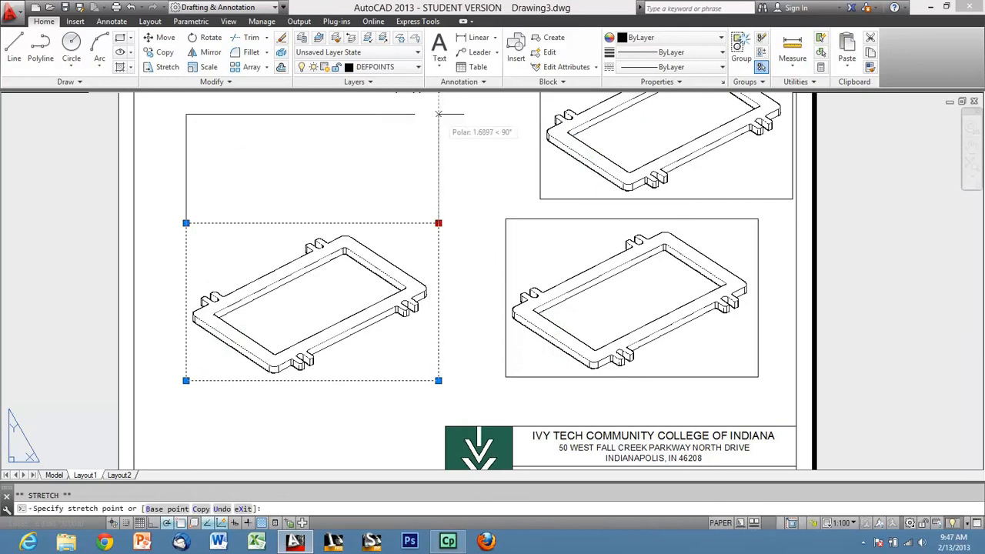
{"action": "left_click", "coordinate": [438, 114]}
{"action": "key", "text": "Escape"}
Switch the enlarged left viewport to the Top view, rotate the flange upright, and return to paper space.
{"action": "double_click", "coordinate": [424, 204]}
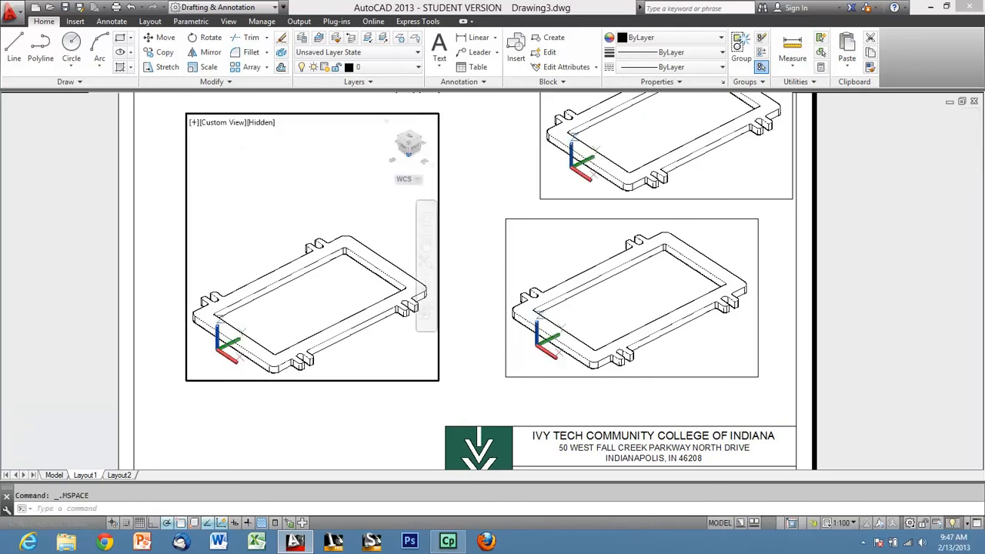
{"action": "left_click", "coordinate": [409, 138]}
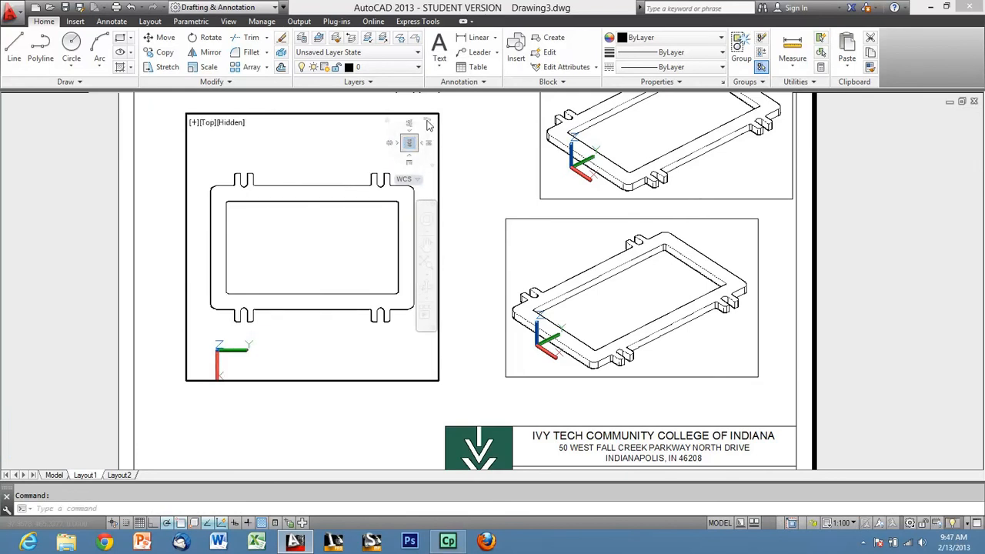
{"action": "left_click", "coordinate": [429, 126]}
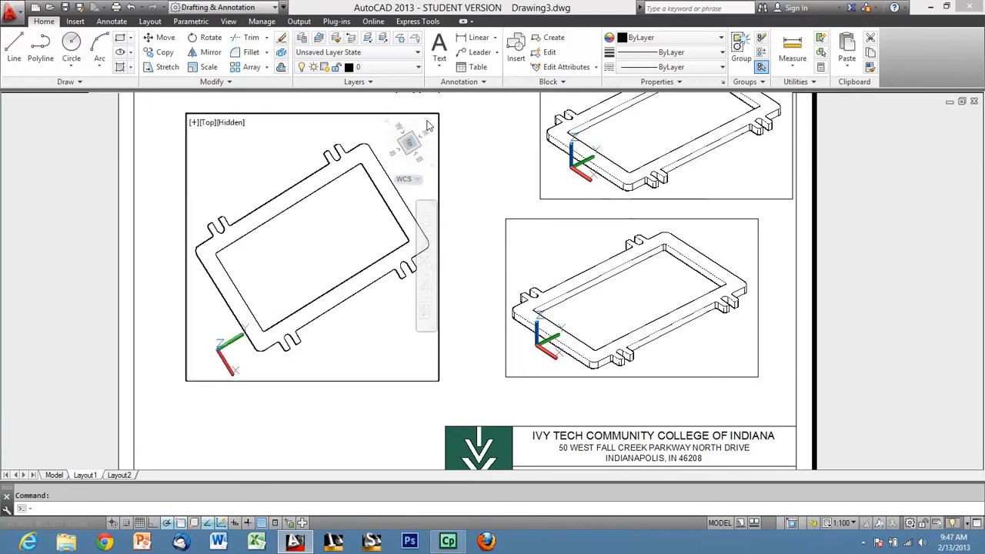
{"action": "double_click", "coordinate": [470, 196]}
{"action": "scroll", "coordinate": [468, 241], "scroll_direction": "down", "scroll_amount": 3}
{"action": "scroll", "coordinate": [443, 262], "scroll_direction": "up", "scroll_amount": 3}
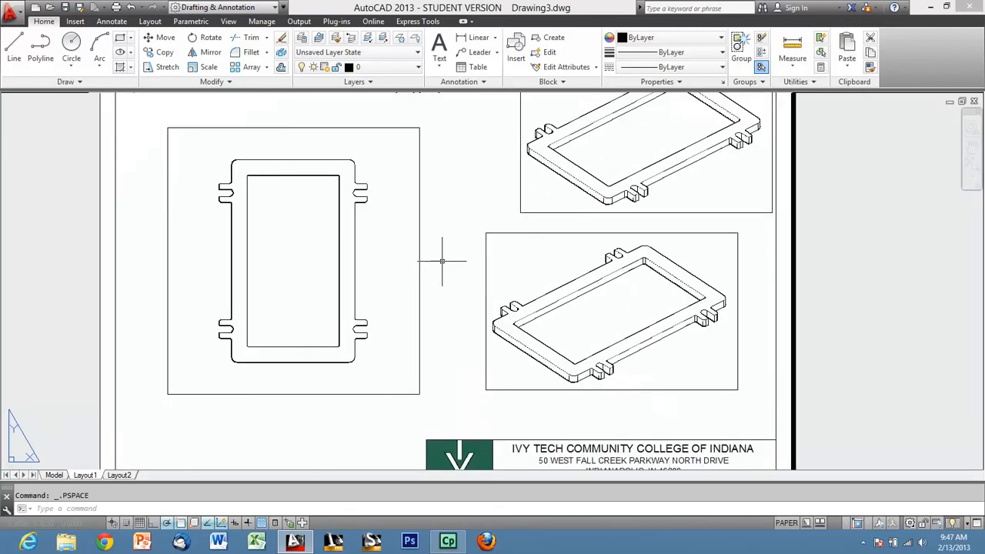
{"action": "scroll", "coordinate": [519, 359], "scroll_direction": "down", "scroll_amount": 3}
{"action": "middle_click_drag", "start_coordinate": [519, 359], "coordinate": [478, 334]}
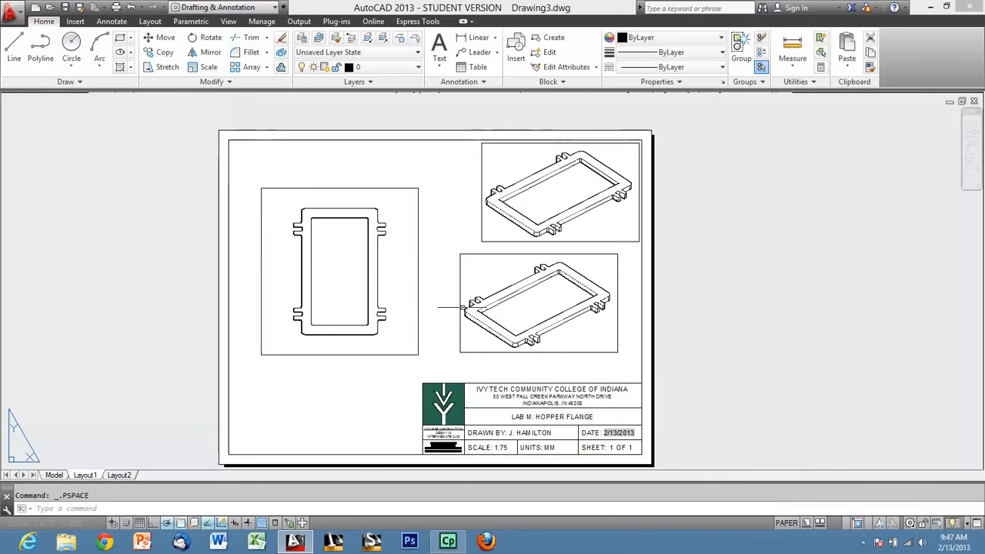
With the left viewport active, add a custom 1:75 scale equal to 1 paper unit per 75 drawing units.
{"action": "double_click", "coordinate": [408, 259]}
{"action": "left_click", "coordinate": [839, 523]}
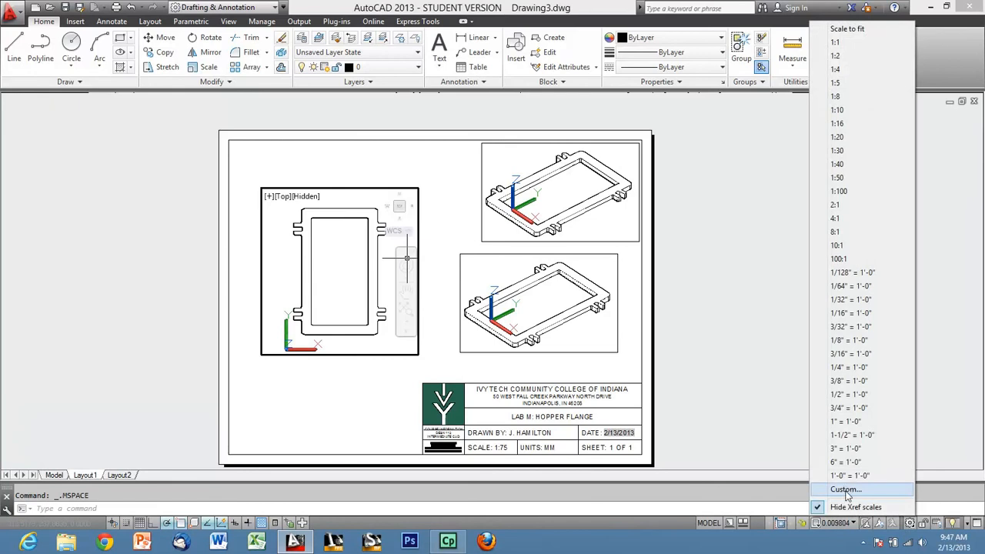
{"action": "left_click", "coordinate": [846, 491]}
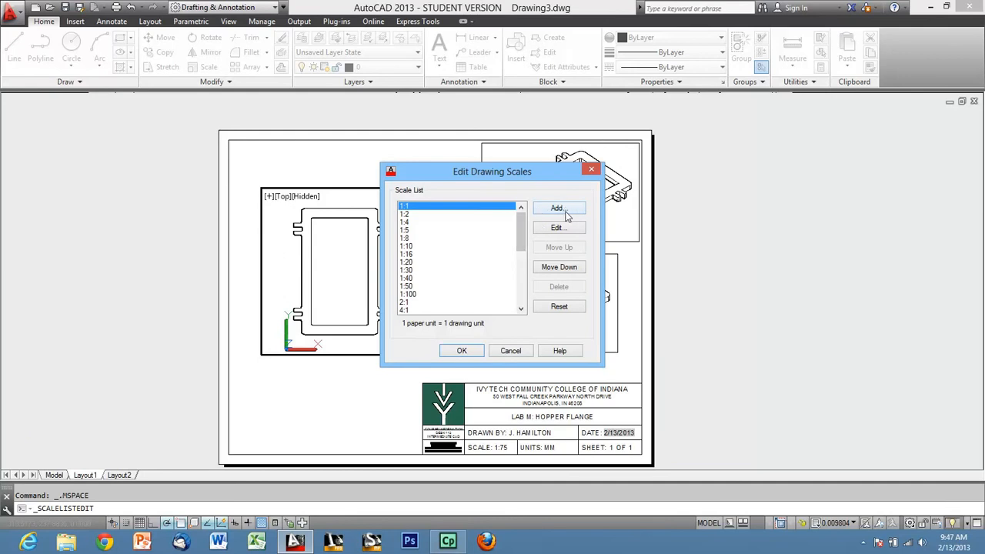
{"action": "left_click", "coordinate": [559, 209]}
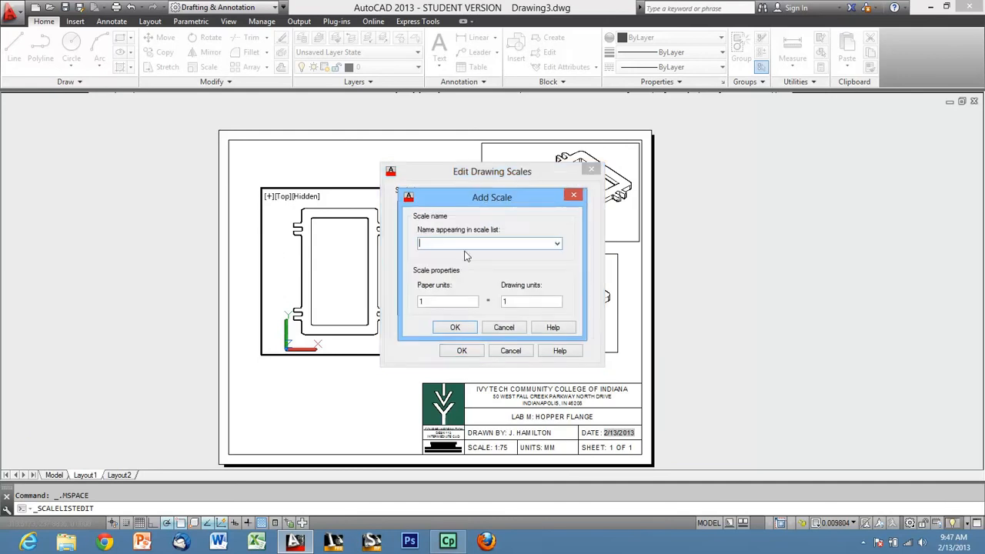
{"action": "type", "text": "1:75"}
{"action": "double_click", "coordinate": [507, 301]}
{"action": "left_click", "coordinate": [455, 328]}
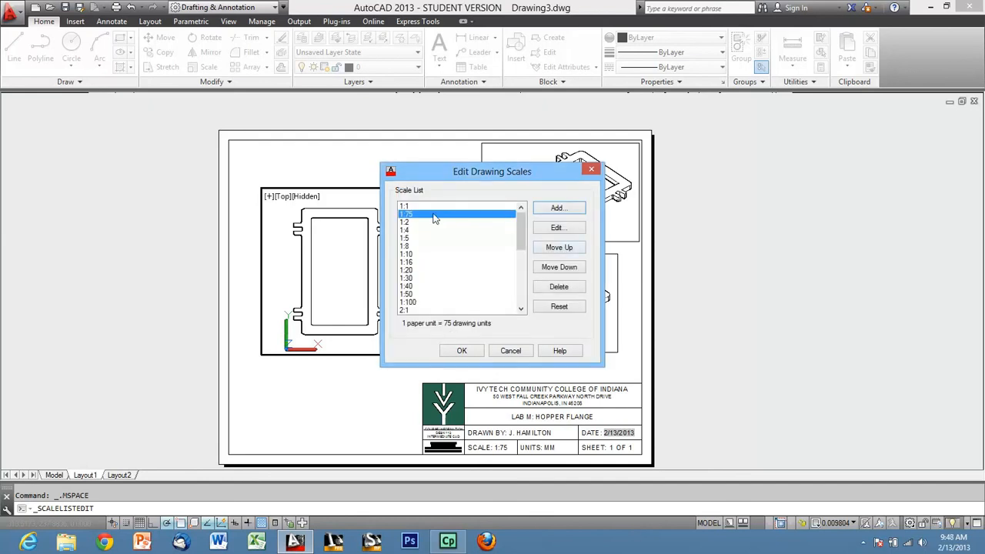
Reorder the drawing scale list so 1:75 sits between 1:50 and 1:100, and accept the list.
{"action": "left_click", "coordinate": [566, 267]}
{"action": "left_click", "coordinate": [566, 267]}
{"action": "left_click", "coordinate": [566, 267]}
{"action": "left_click", "coordinate": [566, 267]}
{"action": "left_click", "coordinate": [566, 267]}
{"action": "left_click", "coordinate": [566, 267]}
{"action": "left_click", "coordinate": [566, 267]}
{"action": "left_click", "coordinate": [566, 268]}
{"action": "left_click", "coordinate": [566, 267]}
{"action": "left_click", "coordinate": [566, 267]}
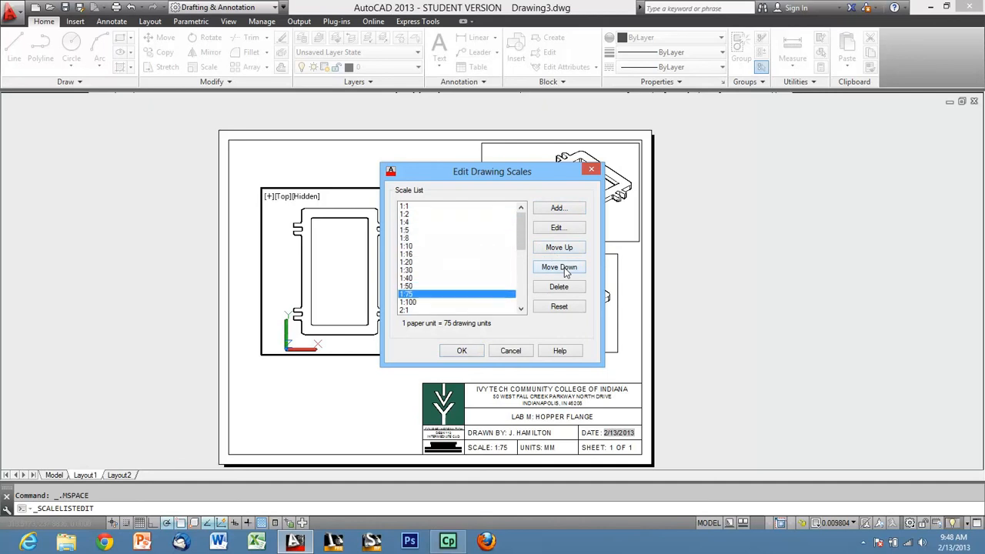
{"action": "left_click", "coordinate": [461, 351]}
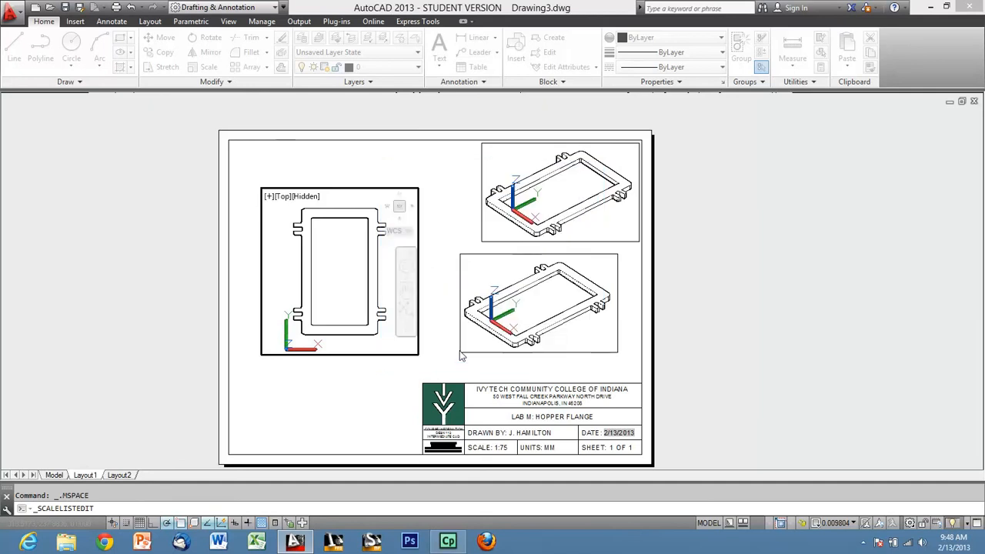
Set the left top-view viewport's scale to 1:75 and return to paper space.
{"action": "left_click", "coordinate": [839, 523]}
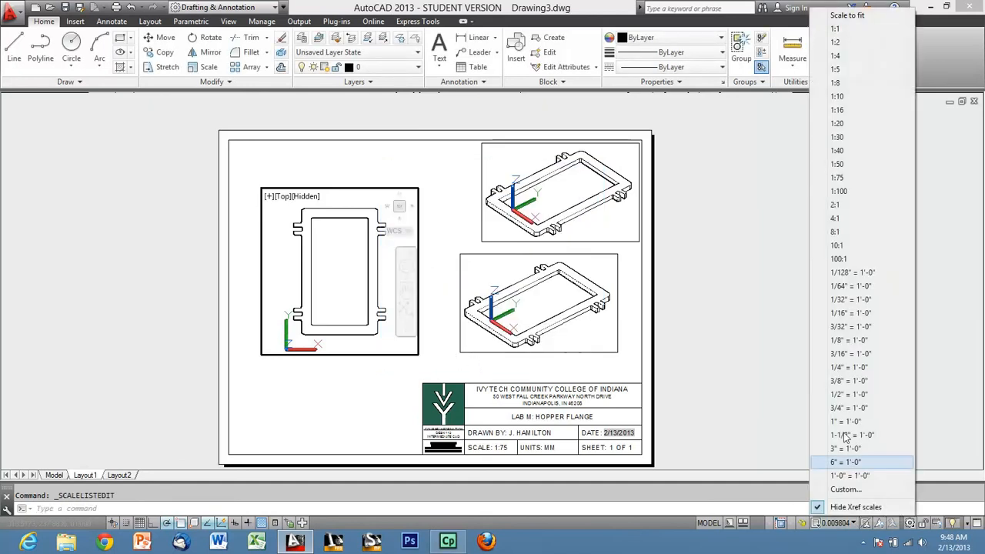
{"action": "left_click", "coordinate": [856, 180]}
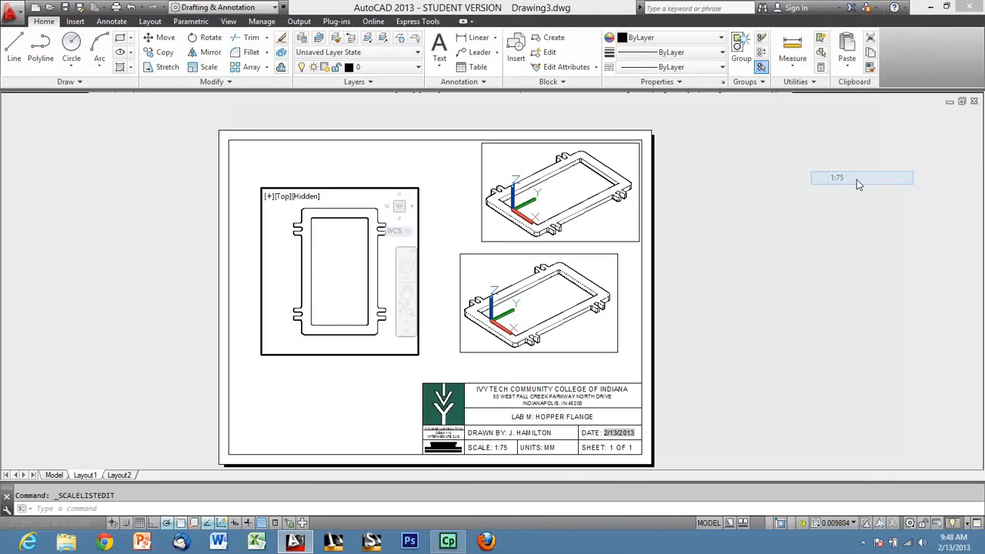
{"action": "double_click", "coordinate": [690, 274]}
Stretch the left viewport's lower and upper edges outward so its frame encloses the whole flange.
{"action": "scroll", "coordinate": [340, 380], "scroll_direction": "up", "scroll_amount": 2}
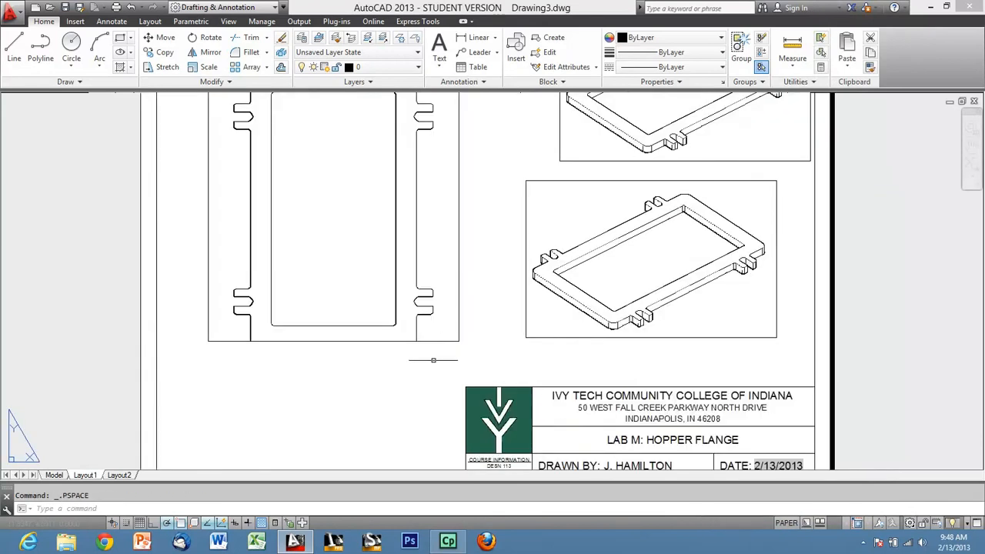
{"action": "left_click", "coordinate": [458, 340]}
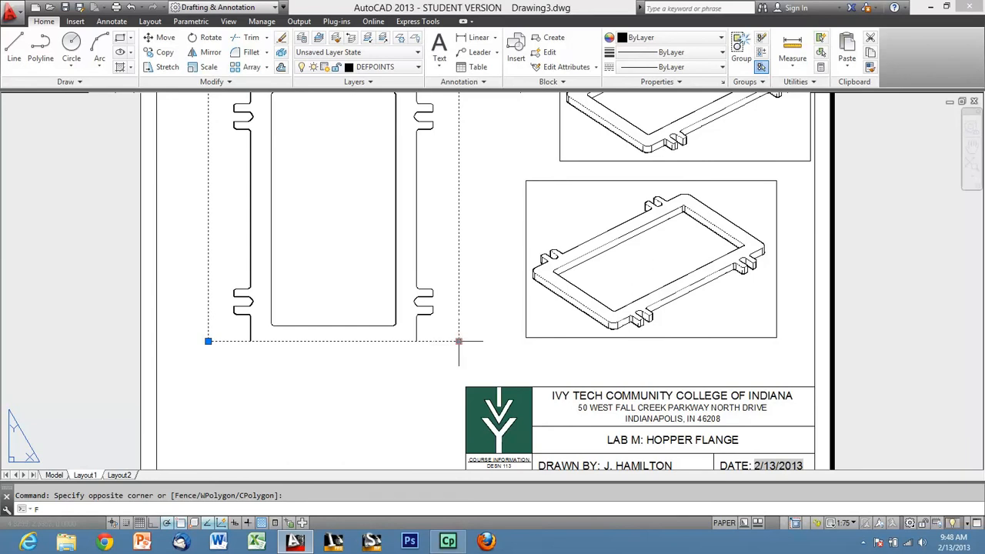
{"action": "left_click", "coordinate": [459, 341]}
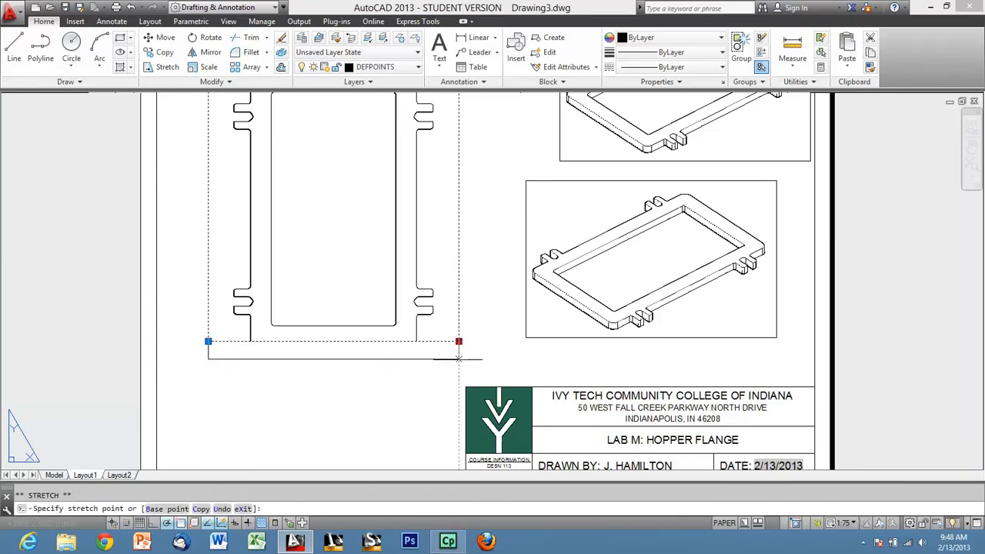
{"action": "left_click", "coordinate": [458, 369]}
{"action": "middle_click_drag", "start_coordinate": [440, 160], "coordinate": [440, 259]}
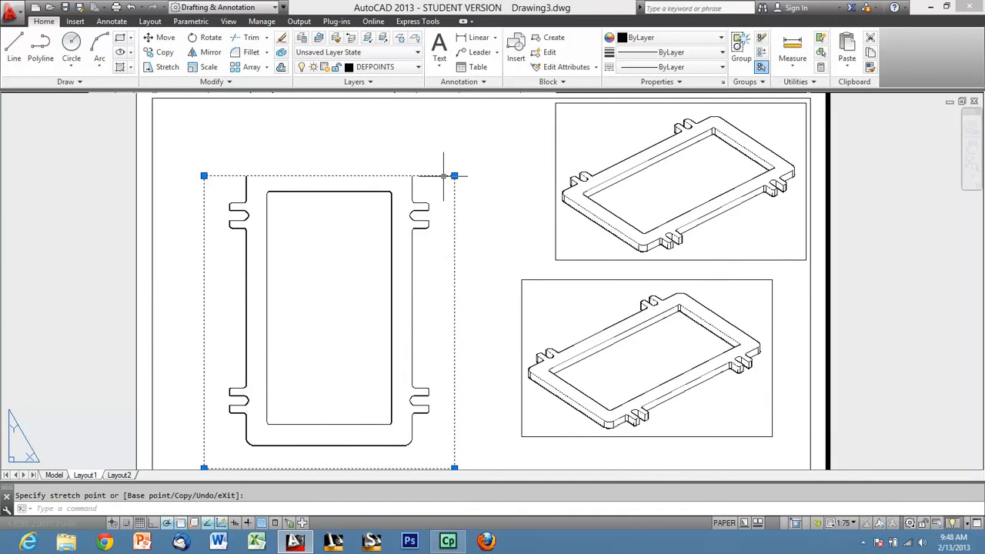
{"action": "left_click", "coordinate": [455, 160]}
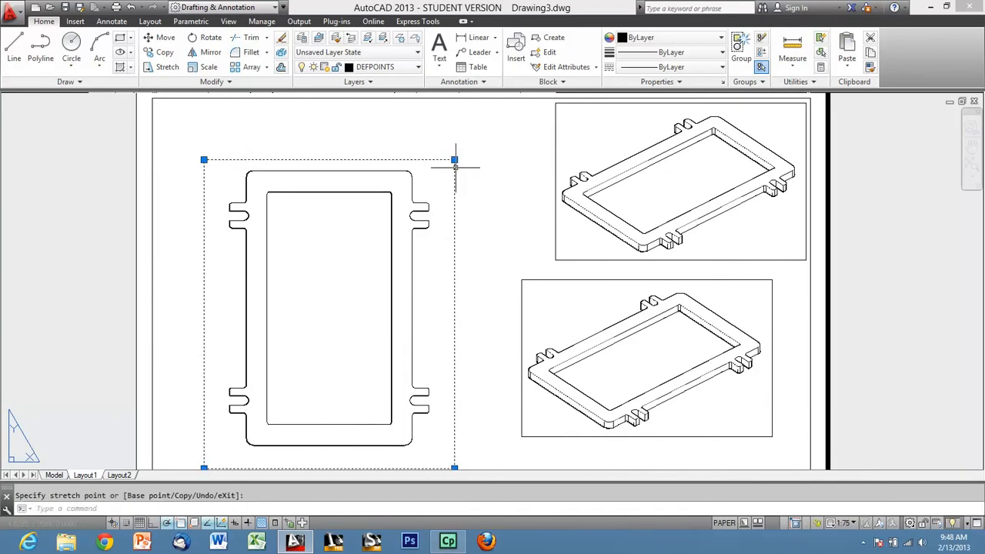
{"action": "key", "text": "Escape"}
{"action": "left_click", "coordinate": [479, 174]}
{"action": "left_click", "coordinate": [447, 135]}
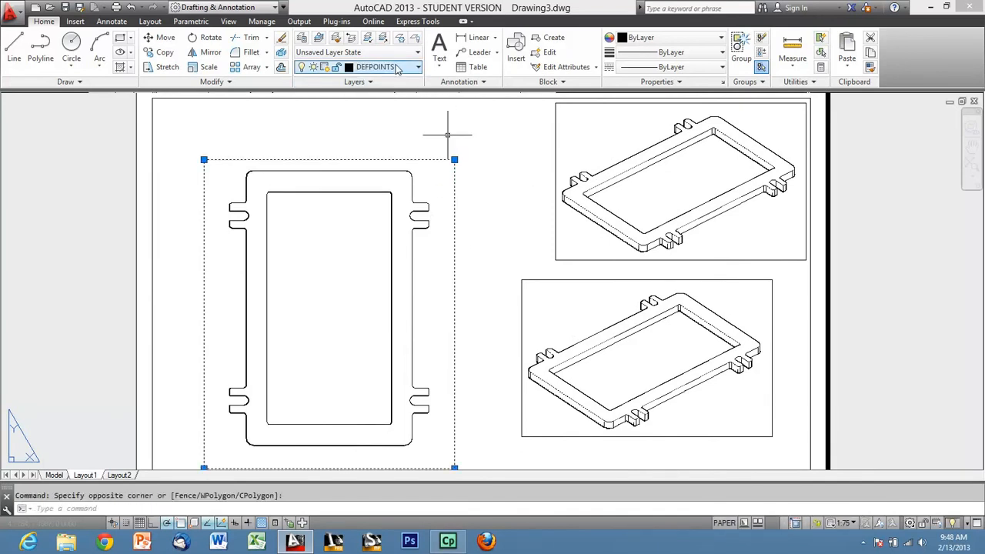
{"action": "key", "text": "Escape"}
Switch the viewport above the title block to the Top view, rotate it upright, and return to paper space.
{"action": "scroll", "coordinate": [392, 149], "scroll_direction": "down", "scroll_amount": 3}
{"action": "scroll", "coordinate": [439, 208], "scroll_direction": "up", "scroll_amount": 3}
{"action": "left_click", "coordinate": [461, 233]}
{"action": "left_click", "coordinate": [425, 269]}
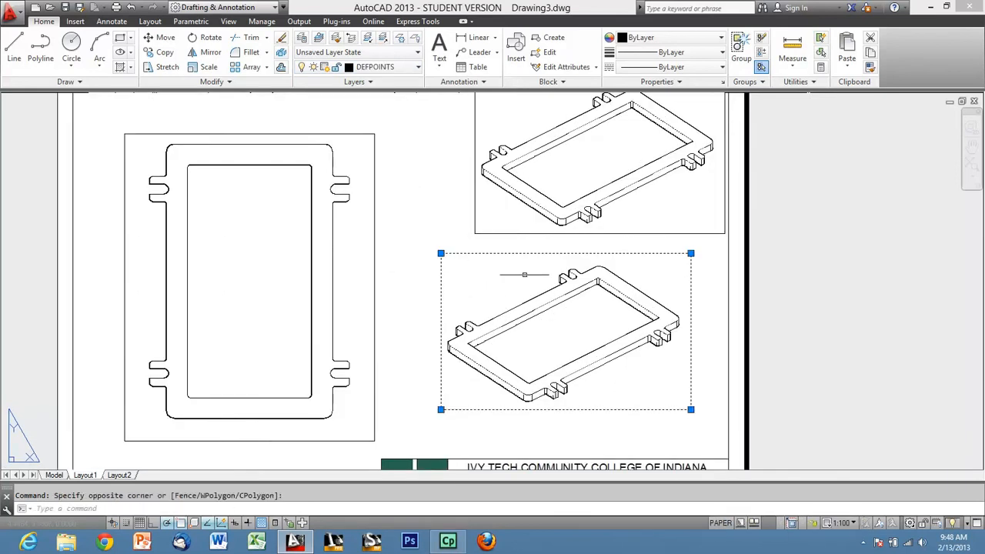
{"action": "double_click", "coordinate": [647, 375]}
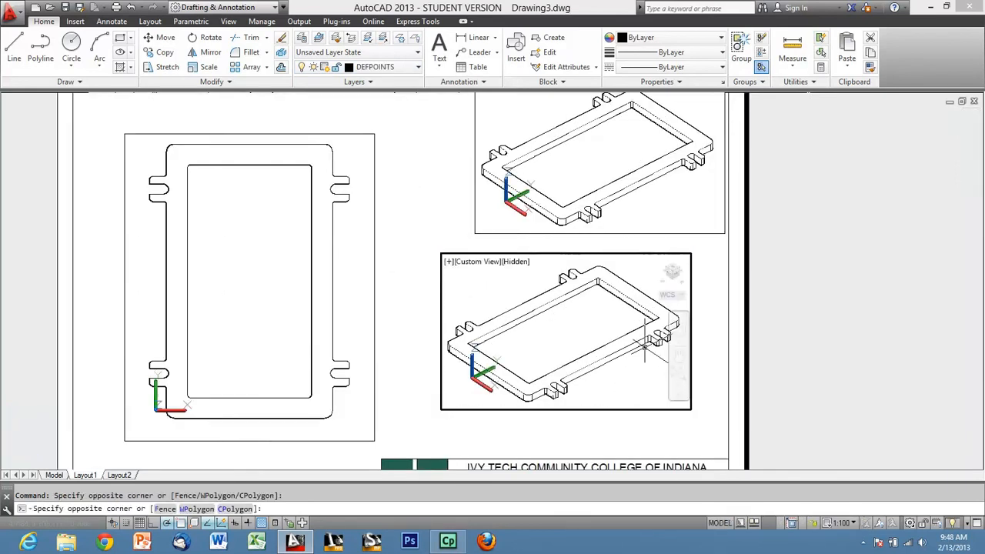
{"action": "left_click", "coordinate": [672, 269]}
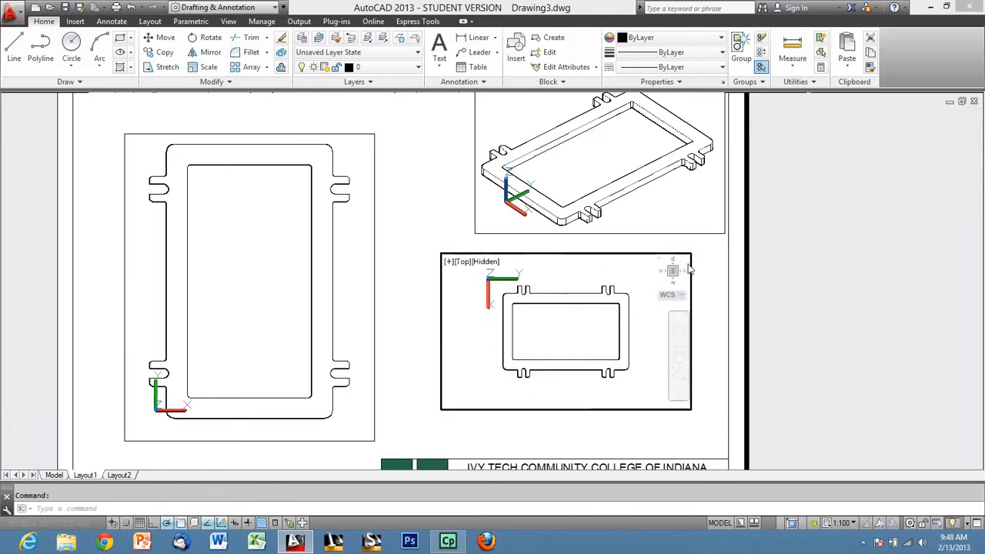
{"action": "left_click", "coordinate": [686, 262]}
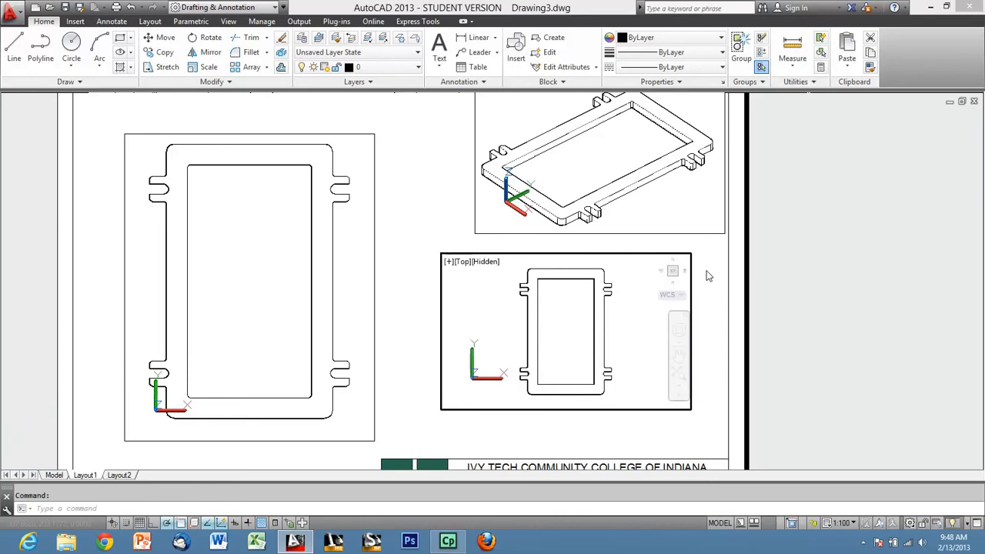
{"action": "double_click", "coordinate": [695, 268]}
Change the viewport above the title block to the Back view, rotate it 180 degrees, and return to paper space.
{"action": "scroll", "coordinate": [664, 270], "scroll_direction": "up", "scroll_amount": 2}
{"action": "scroll", "coordinate": [659, 270], "scroll_direction": "up", "scroll_amount": 2}
{"action": "double_click", "coordinate": [610, 288]}
{"action": "left_click", "coordinate": [706, 252]}
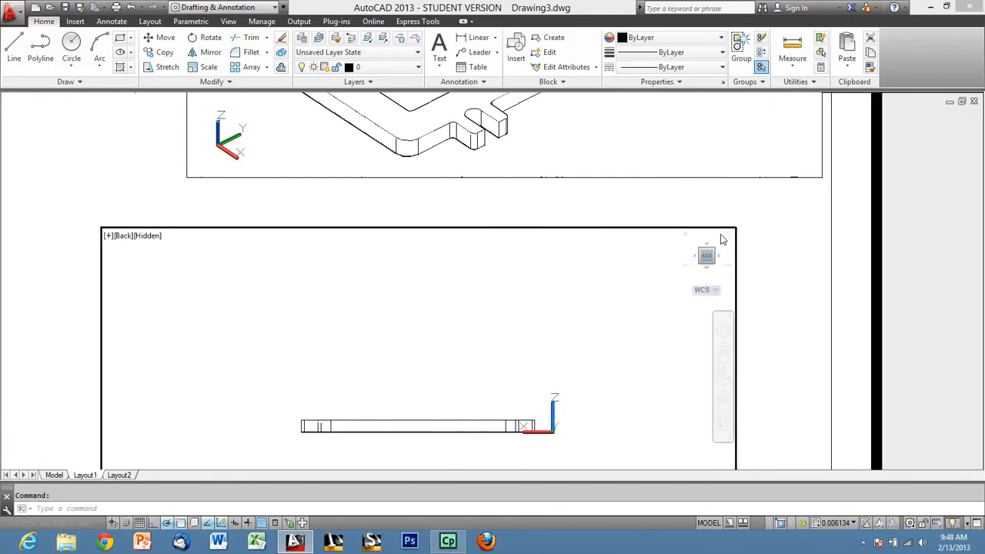
{"action": "left_click", "coordinate": [723, 240]}
{"action": "left_click", "coordinate": [724, 239]}
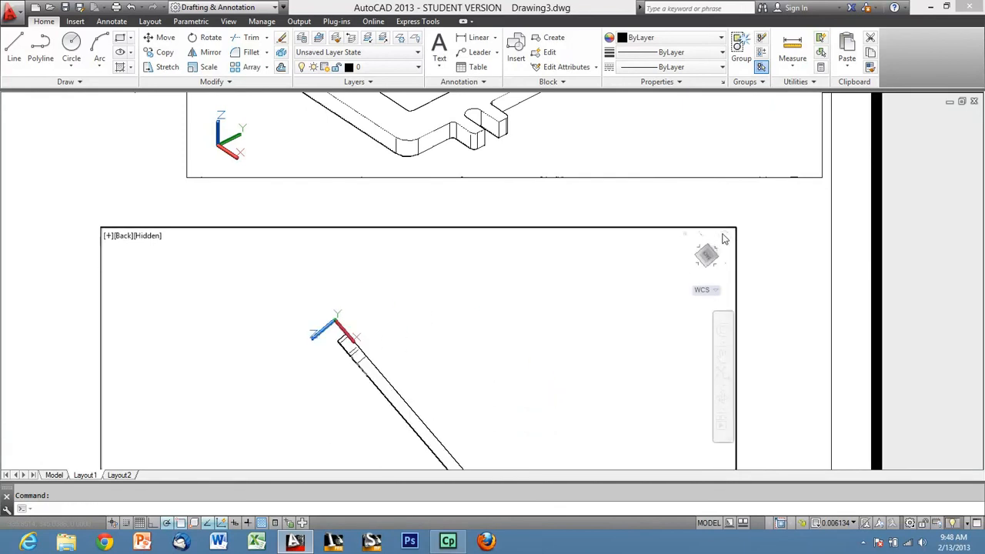
{"action": "double_click", "coordinate": [776, 303]}
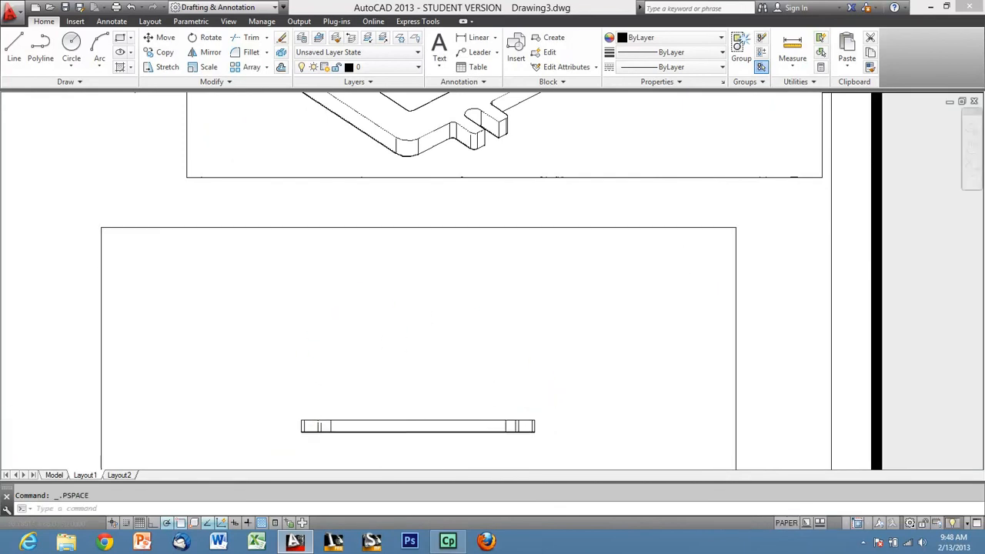
Set the flange edge-view viewport's scale to 1:75 and return to paper space.
{"action": "scroll", "coordinate": [572, 277], "scroll_direction": "down", "scroll_amount": 3}
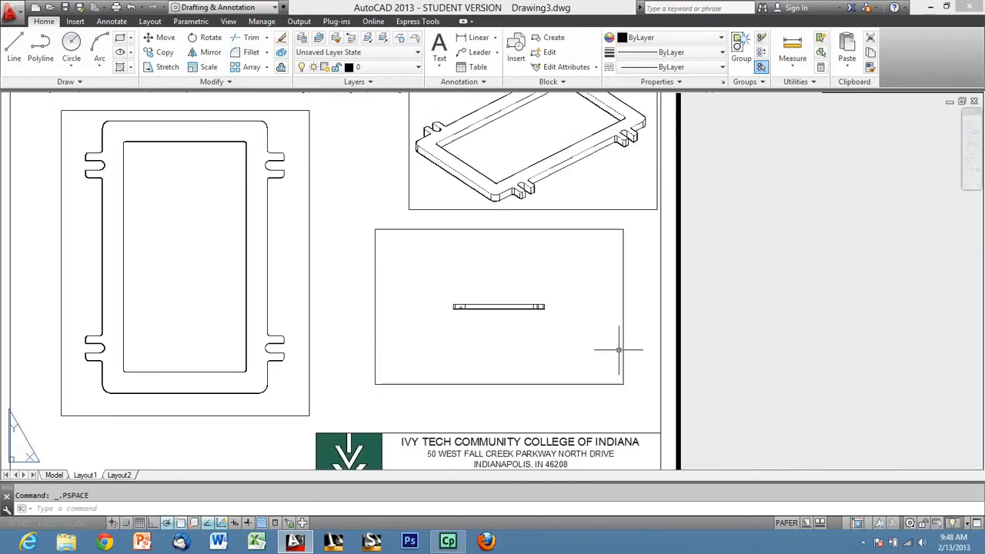
{"action": "double_click", "coordinate": [565, 297]}
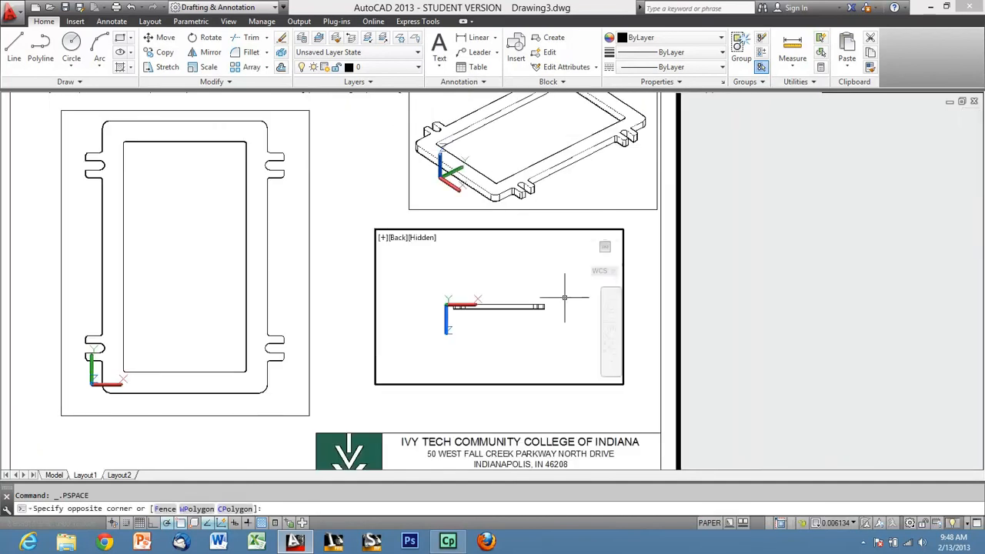
{"action": "left_click", "coordinate": [835, 523]}
{"action": "left_click", "coordinate": [850, 179]}
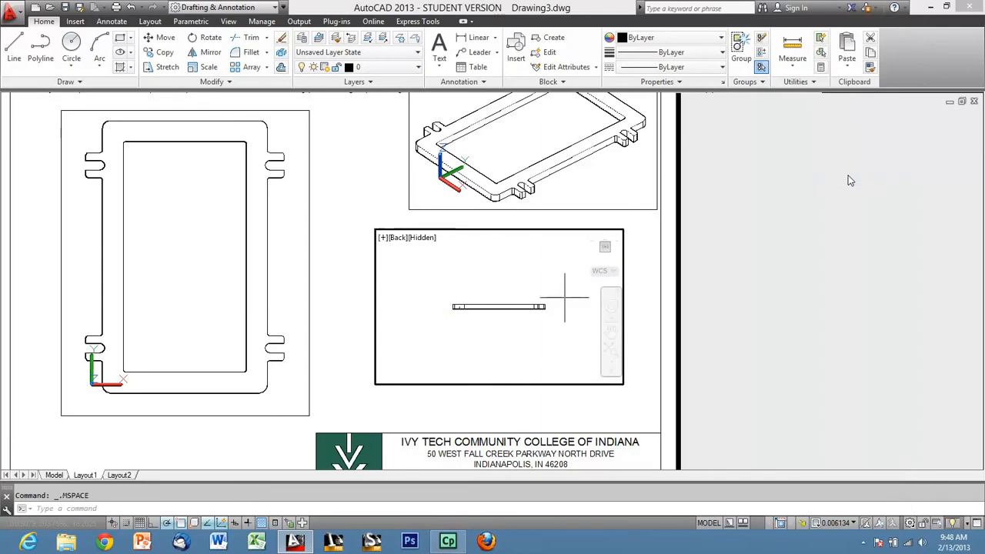
{"action": "double_click", "coordinate": [644, 348]}
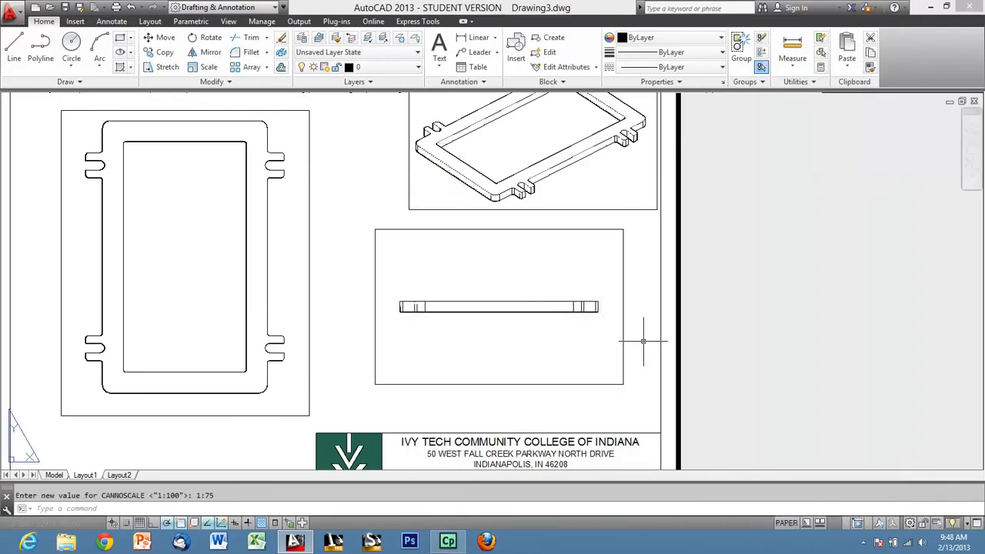
Move the edge-view viewport by the midpoint of its flange's upper edge onto the midpoint of the top view's upper flange edge.
{"action": "left_click", "coordinate": [590, 411]}
{"action": "left_click", "coordinate": [541, 358]}
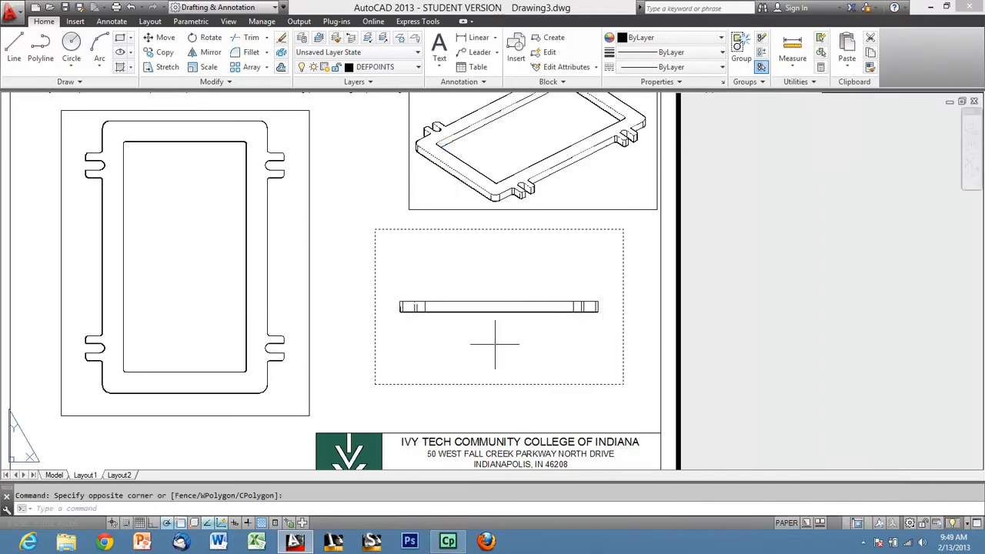
{"action": "type", "text": "m"}
{"action": "key", "text": "Return"}
{"action": "scroll", "coordinate": [400, 320], "scroll_direction": "up", "scroll_amount": 2}
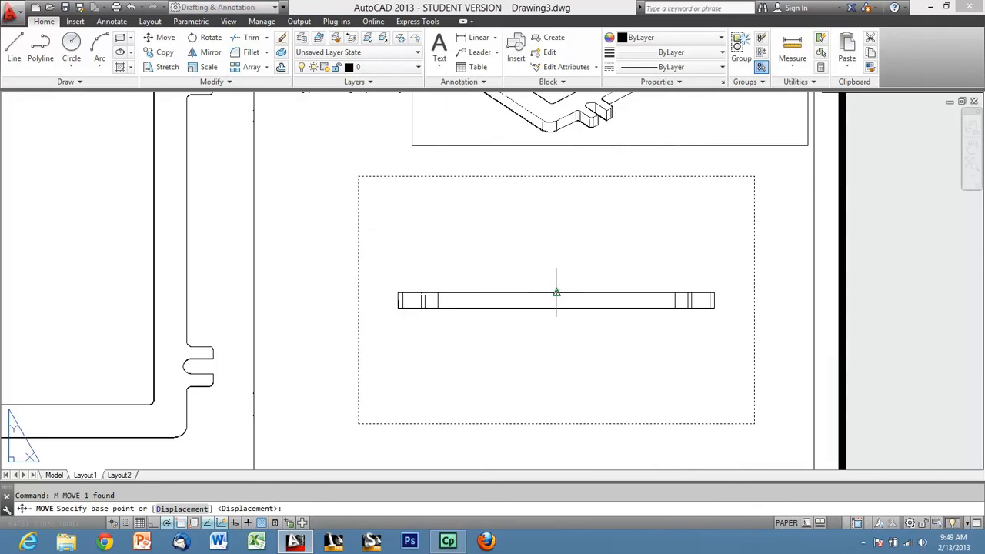
{"action": "left_click", "coordinate": [555, 293]}
{"action": "scroll", "coordinate": [597, 339], "scroll_direction": "down", "scroll_amount": 3}
{"action": "scroll", "coordinate": [412, 201], "scroll_direction": "up", "scroll_amount": 5}
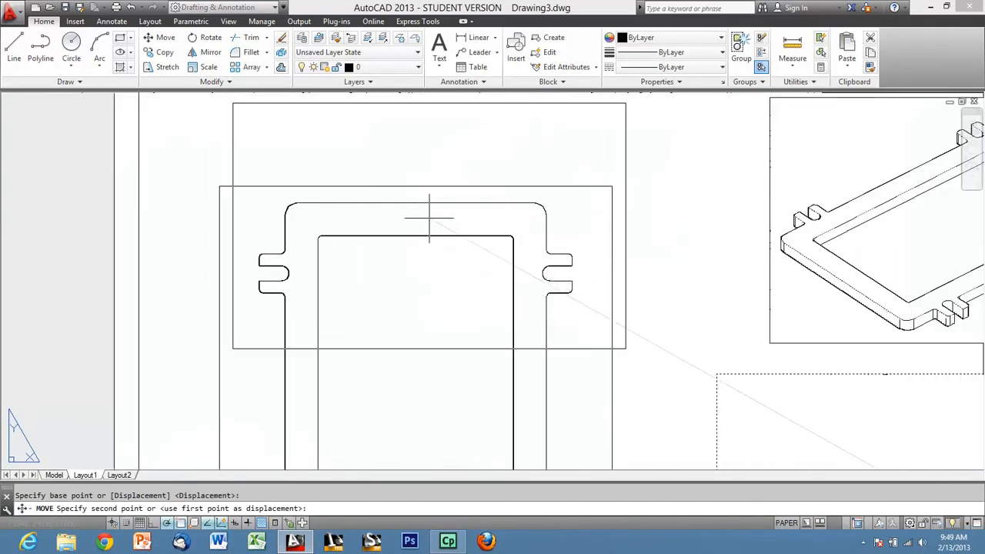
{"action": "left_click", "coordinate": [416, 215]}
{"action": "scroll", "coordinate": [483, 331], "scroll_direction": "down", "scroll_amount": 1}
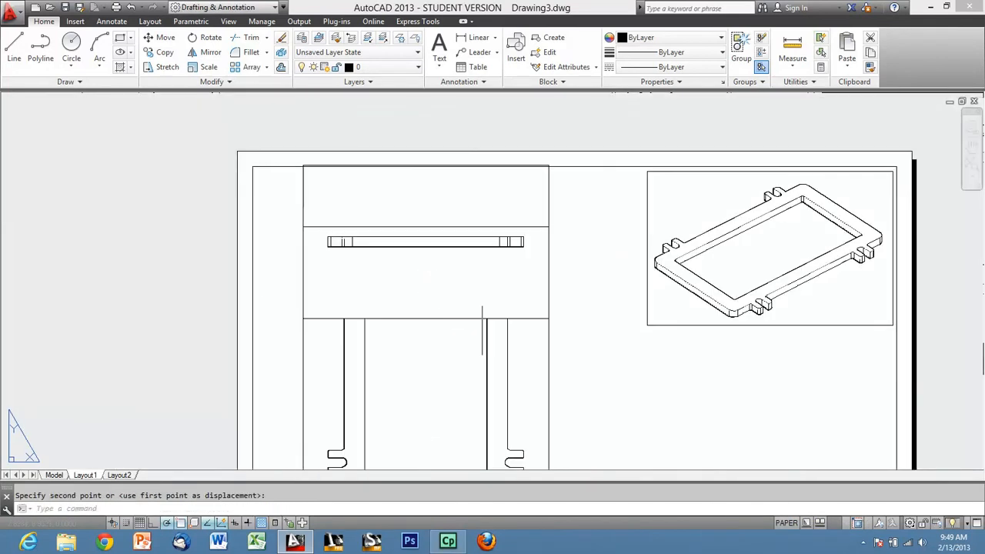
Move the edge-view viewport straight up so its flange view sits clear of the top-view viewport.
{"action": "left_click", "coordinate": [547, 318]}
{"action": "key", "text": "Return"}
{"action": "left_click", "coordinate": [576, 344]}
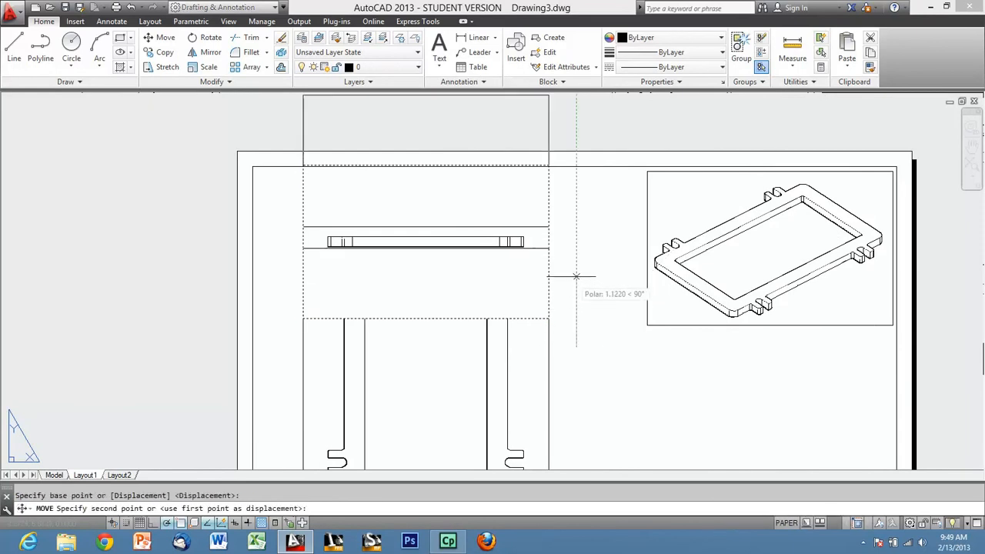
{"action": "left_click", "coordinate": [576, 256]}
Shrink the edge-view viewport by pulling its upper and lower borders in close around the flange edge.
{"action": "middle_click_drag", "start_coordinate": [555, 119], "coordinate": [552, 158]}
{"action": "left_click", "coordinate": [553, 158]}
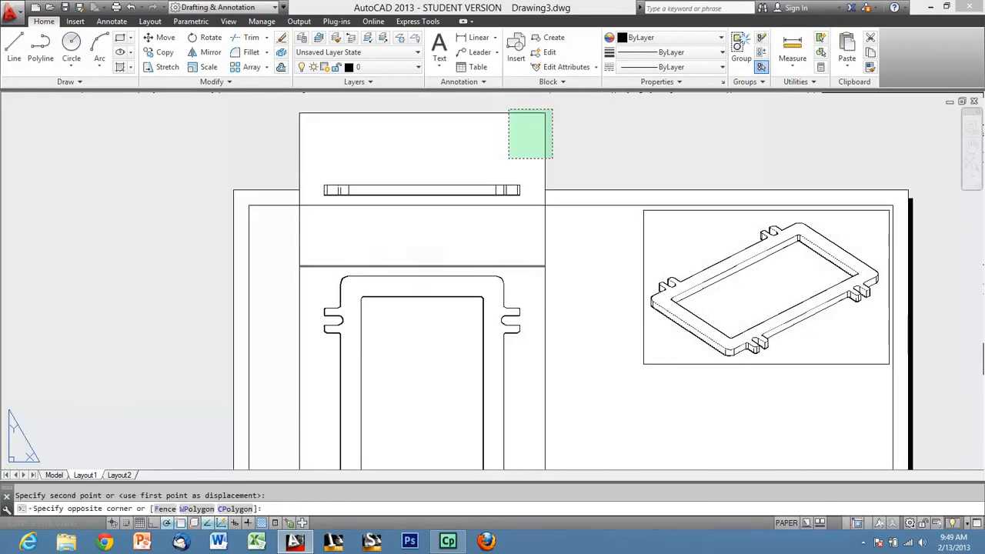
{"action": "left_click", "coordinate": [508, 110]}
{"action": "left_click", "coordinate": [545, 114]}
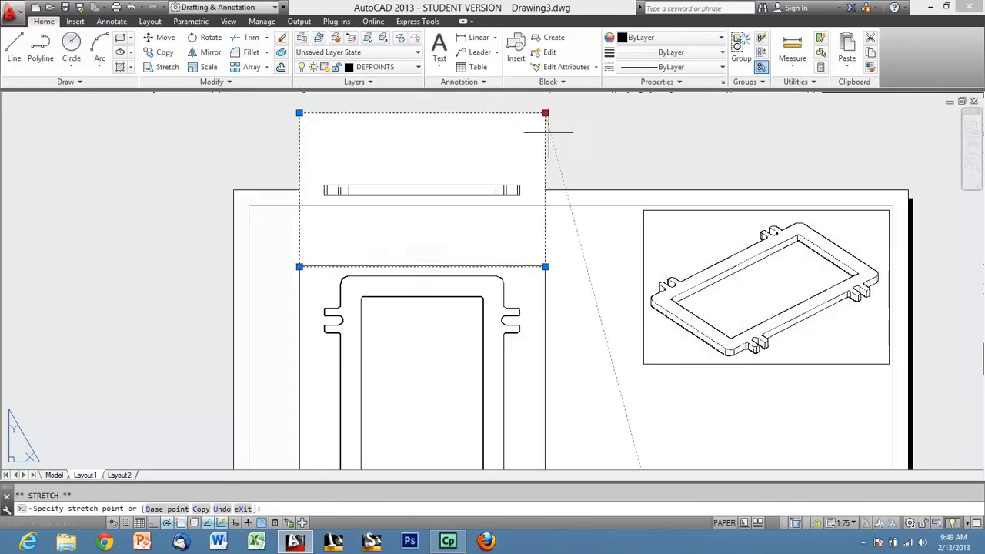
{"action": "left_click", "coordinate": [545, 170]}
{"action": "left_click", "coordinate": [545, 267]}
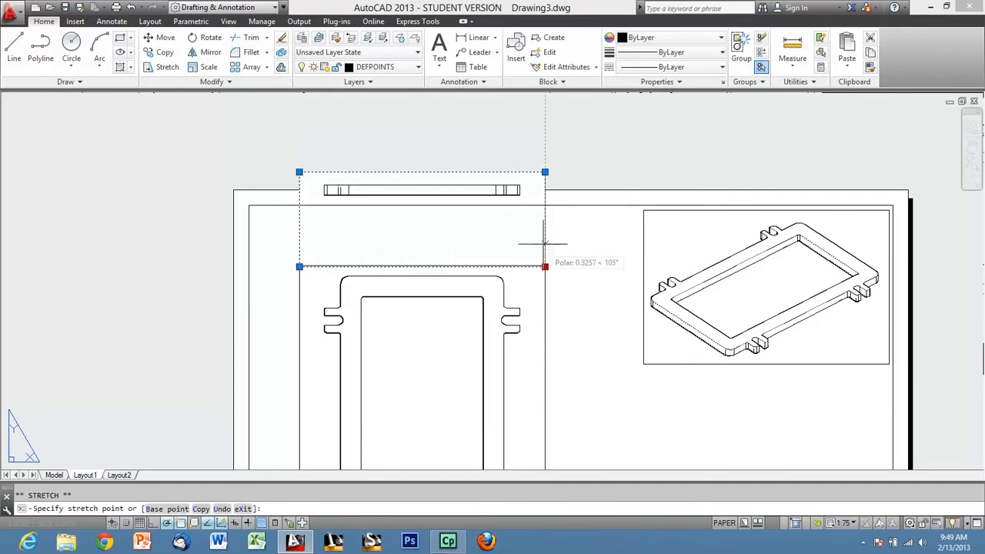
{"action": "left_click", "coordinate": [543, 205]}
{"action": "scroll", "coordinate": [540, 217], "scroll_direction": "down", "scroll_amount": 2}
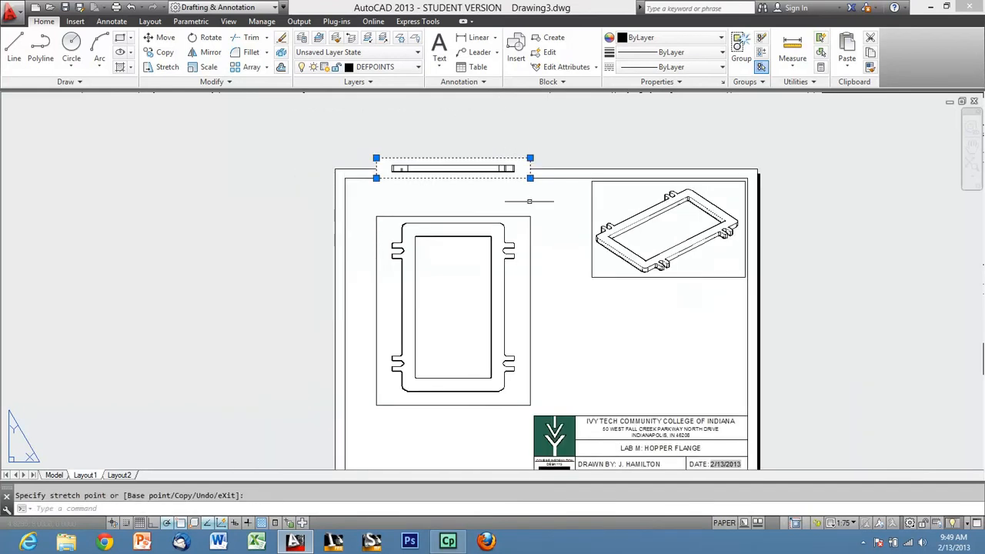
{"action": "key", "text": "Escape"}
Raise the lower border of the top-view viewport slightly closer to the flange.
{"action": "scroll", "coordinate": [536, 367], "scroll_direction": "up", "scroll_amount": 2}
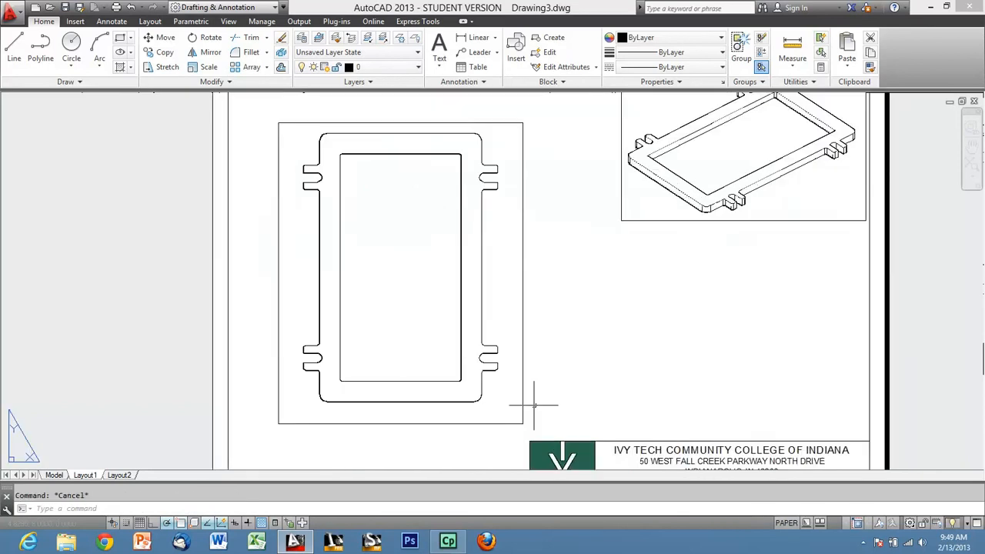
{"action": "left_click", "coordinate": [522, 423]}
{"action": "left_click", "coordinate": [522, 423]}
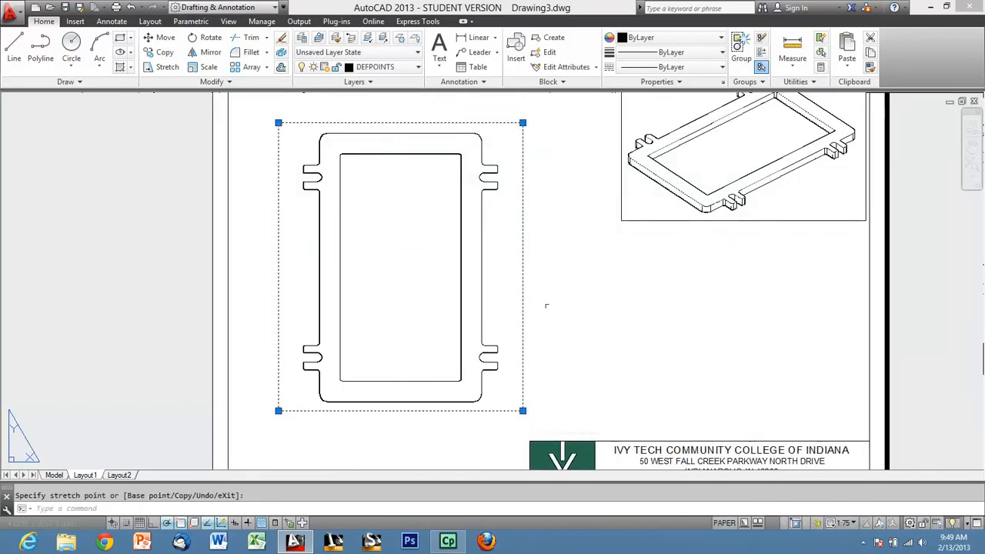
{"action": "middle_click_drag", "start_coordinate": [536, 151], "coordinate": [510, 257]}
{"action": "left_click", "coordinate": [503, 153]}
{"action": "left_click", "coordinate": [492, 154]}
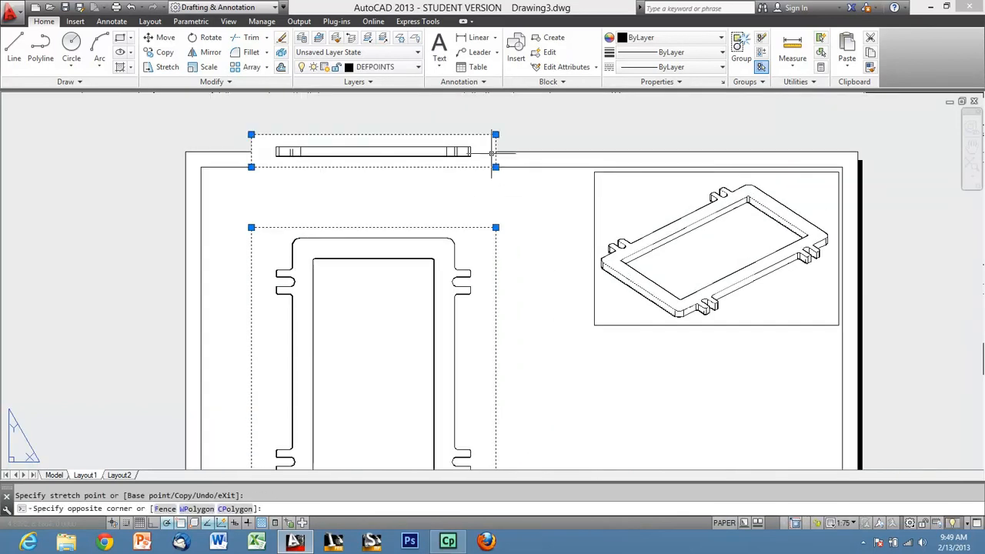
{"action": "type", "text": "m"}
{"action": "key", "text": "Return"}
{"action": "key", "text": "Escape"}
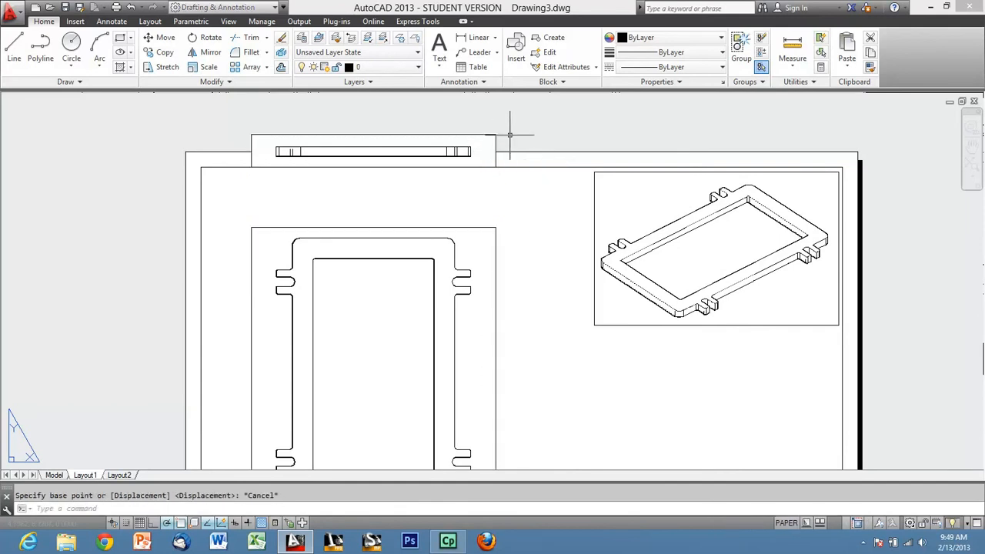
Move the edge-view viewport straight down inside the sheet border, just above the top-view viewport.
{"action": "left_click", "coordinate": [494, 146]}
{"action": "type", "text": "m"}
{"action": "key", "text": "Return"}
{"action": "left_click", "coordinate": [547, 234]}
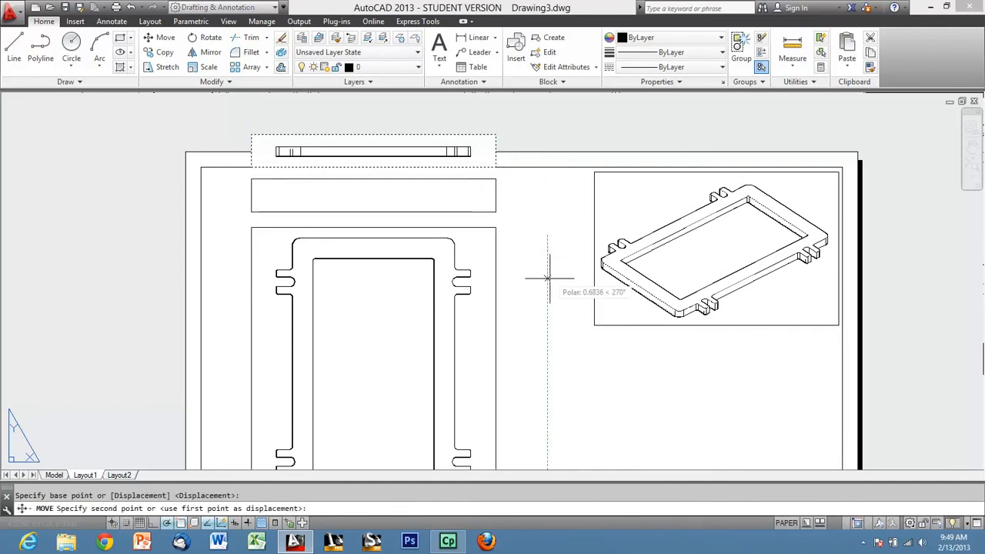
{"action": "left_click", "coordinate": [551, 291]}
Move the top-view viewport straight down to open a gap below the edge-view viewport.
{"action": "scroll", "coordinate": [501, 144], "scroll_direction": "down", "scroll_amount": 2}
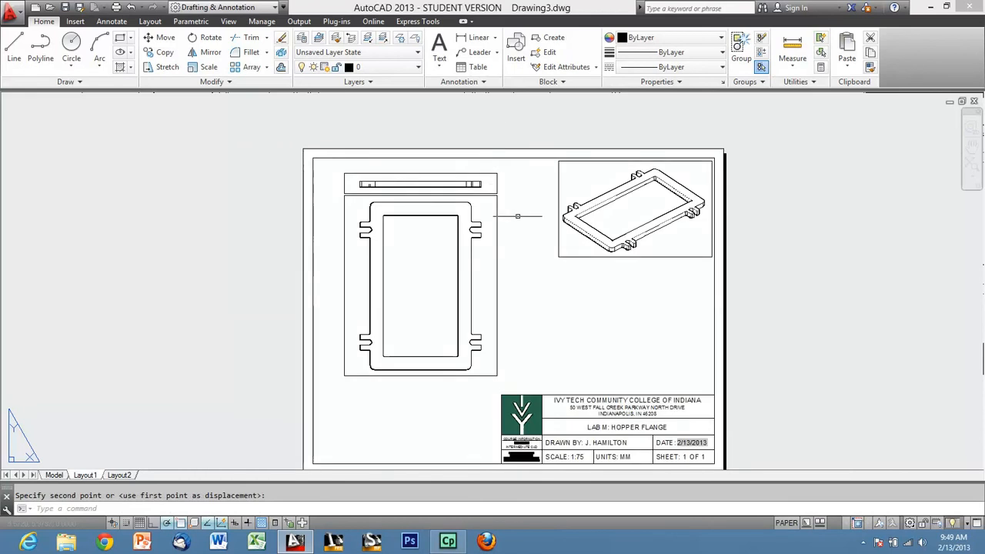
{"action": "left_click", "coordinate": [519, 282]}
{"action": "left_click", "coordinate": [488, 250]}
{"action": "type", "text": "m"}
{"action": "key", "text": "Return"}
{"action": "left_click", "coordinate": [518, 229]}
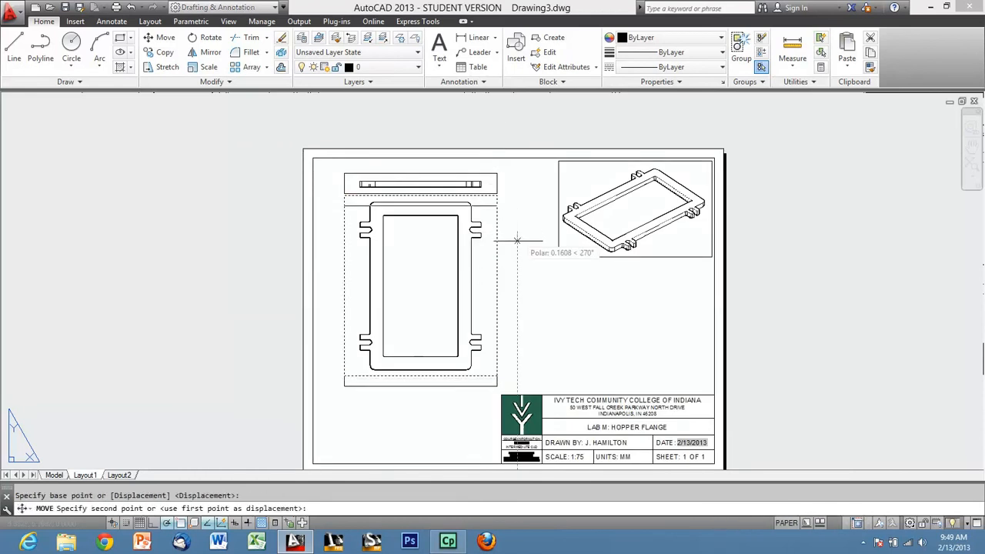
{"action": "left_click", "coordinate": [517, 257]}
Move the edge-view viewport slightly straight down from the upper sheet border.
{"action": "left_click", "coordinate": [504, 214]}
{"action": "left_click", "coordinate": [484, 189]}
{"action": "type", "text": "m"}
{"action": "key", "text": "Return"}
{"action": "left_click", "coordinate": [522, 208]}
{"action": "left_click", "coordinate": [523, 217]}
Move the top-view viewport straight up until it sits just below the edge-view viewport.
{"action": "middle_click_drag", "start_coordinate": [533, 240], "coordinate": [487, 214]}
{"action": "left_click", "coordinate": [476, 294]}
{"action": "left_click", "coordinate": [451, 277]}
{"action": "type", "text": "m"}
{"action": "key", "text": "Return"}
{"action": "left_click", "coordinate": [495, 266]}
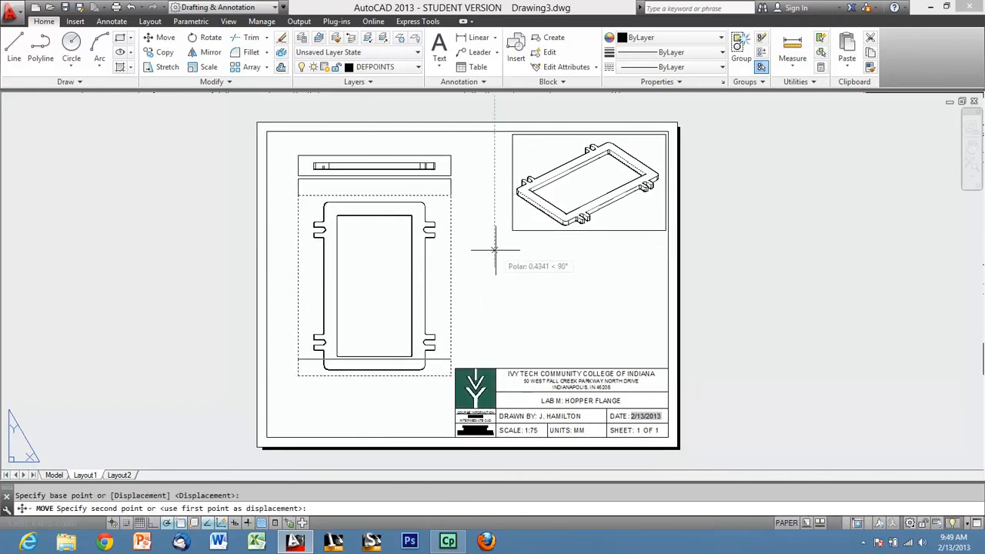
{"action": "left_click", "coordinate": [495, 250]}
Move the edge-view and top-view viewports together horizontally to the right, toward the isometric viewport.
{"action": "left_click", "coordinate": [488, 262]}
{"action": "left_click", "coordinate": [414, 144]}
{"action": "type", "text": "m"}
{"action": "key", "text": "Return"}
{"action": "left_click", "coordinate": [512, 282]}
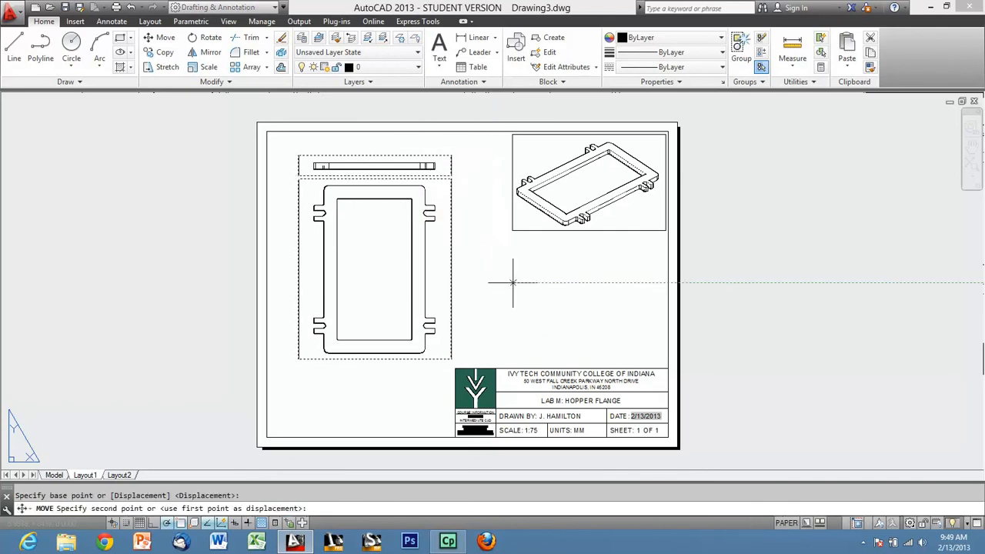
{"action": "left_click", "coordinate": [547, 283]}
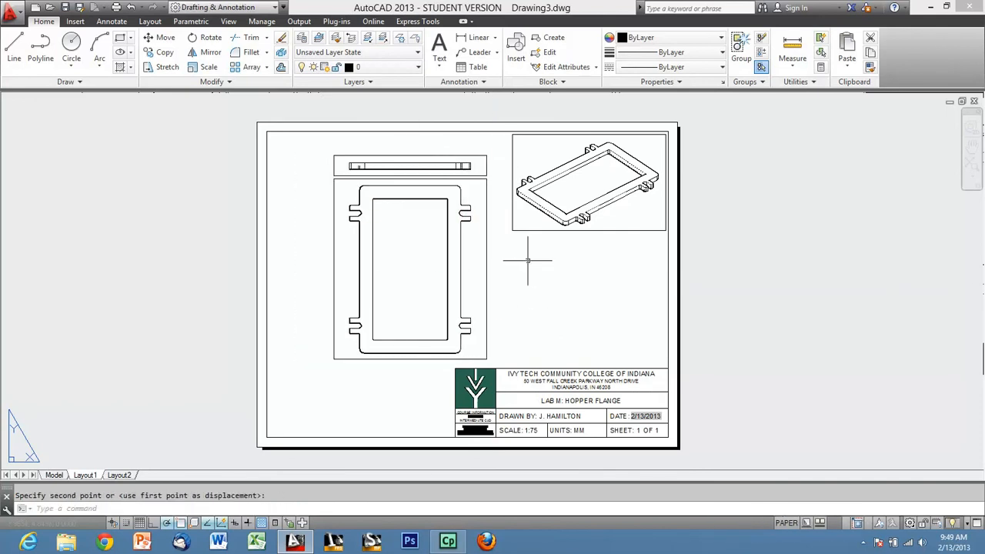
Move the edge-view viewport slightly straight up to widen its gap to the top-view viewport.
{"action": "left_click", "coordinate": [469, 155]}
{"action": "type", "text": "m"}
{"action": "key", "text": "Return"}
{"action": "left_click", "coordinate": [751, 275]}
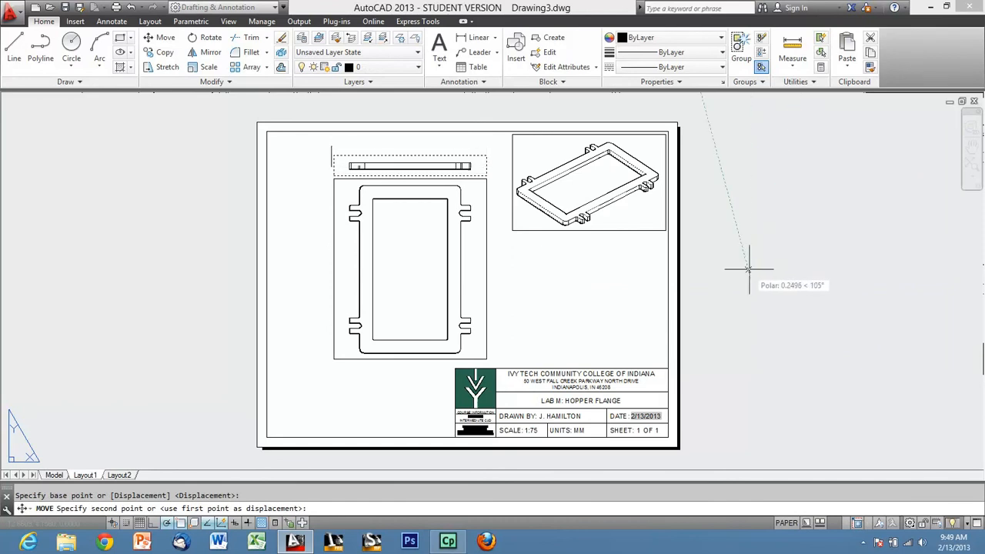
{"action": "left_click", "coordinate": [750, 269]}
{"action": "key", "text": "Escape"}
Activate the isometric viewport and switch the workspace to 3D Basics.
{"action": "scroll", "coordinate": [511, 270], "scroll_direction": "up", "scroll_amount": 2}
{"action": "middle_click_drag", "start_coordinate": [590, 323], "coordinate": [637, 344]}
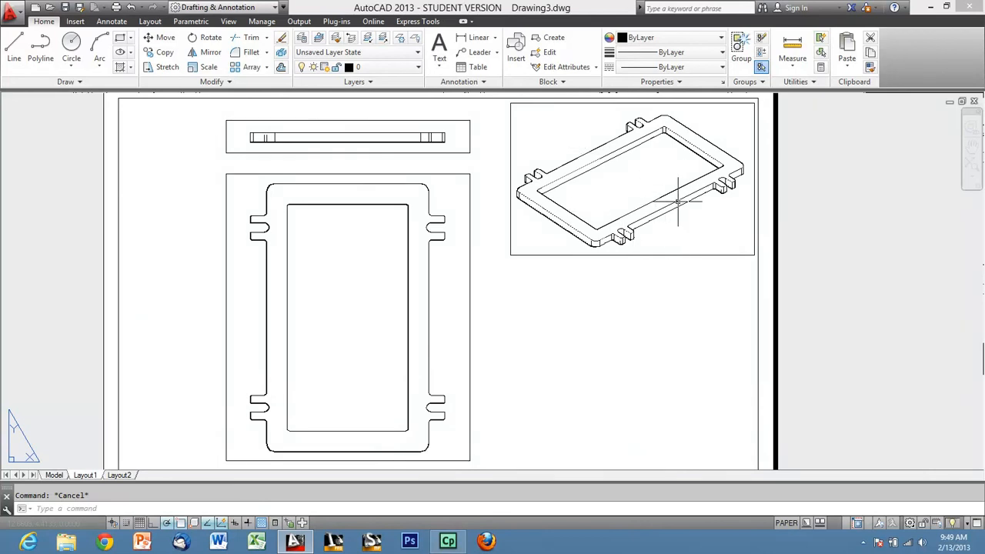
{"action": "double_click", "coordinate": [700, 239]}
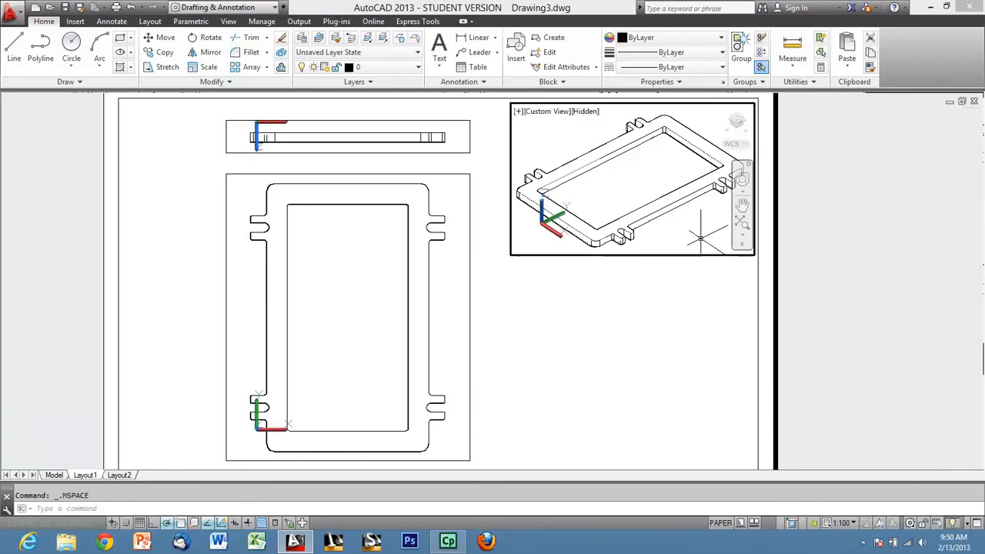
{"action": "left_click", "coordinate": [211, 7]}
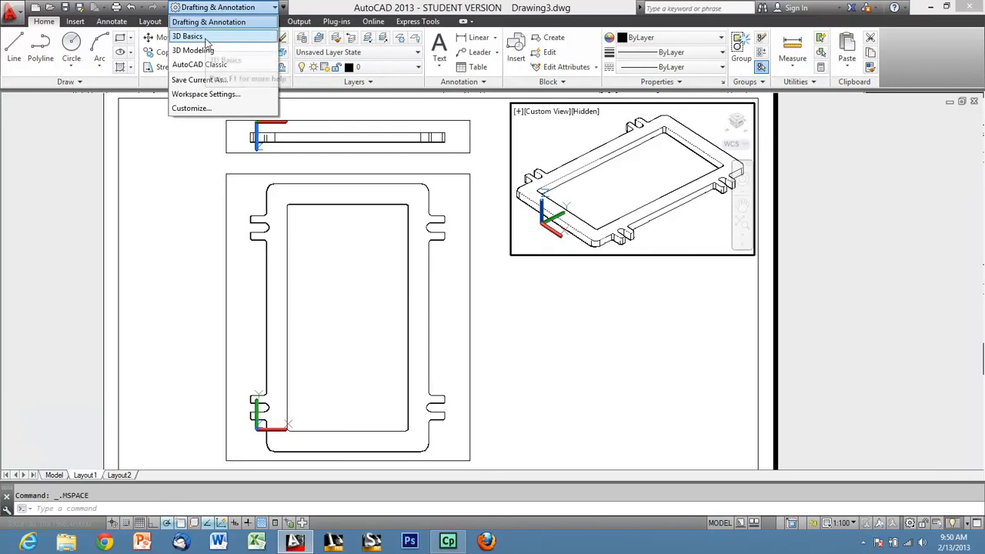
{"action": "left_click", "coordinate": [206, 41]}
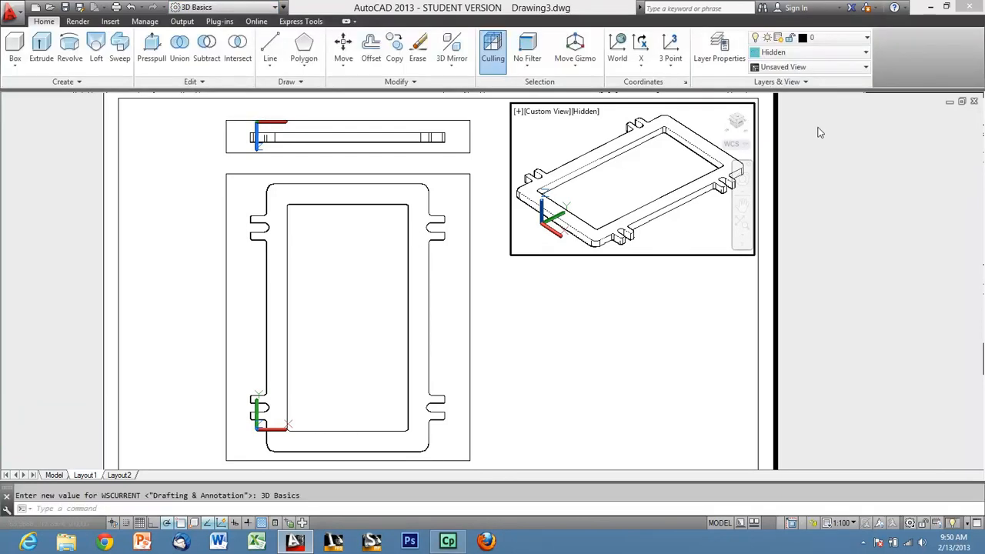
Apply the Shades of Gray visual style to the isometric viewport and return to paper space.
{"action": "left_click", "coordinate": [839, 52]}
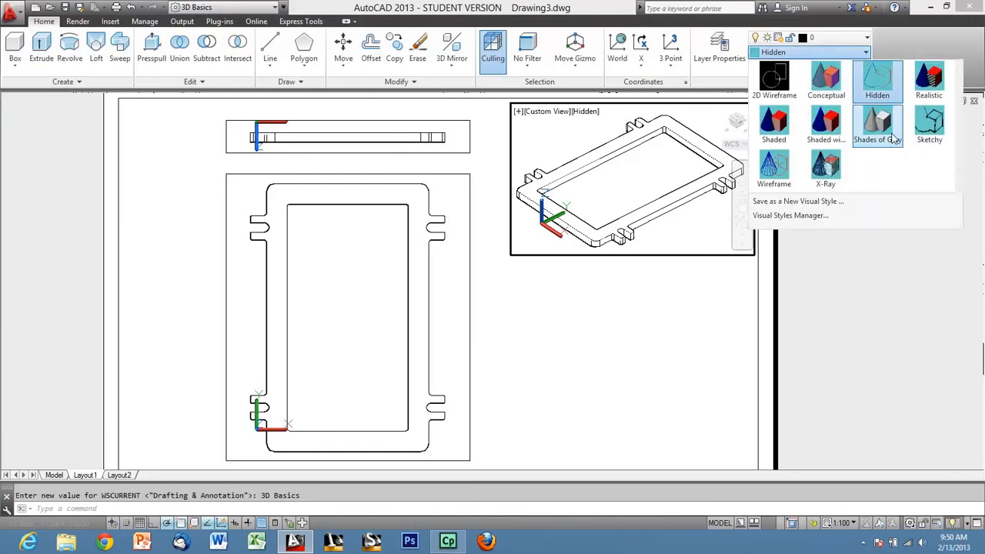
{"action": "left_click", "coordinate": [890, 135]}
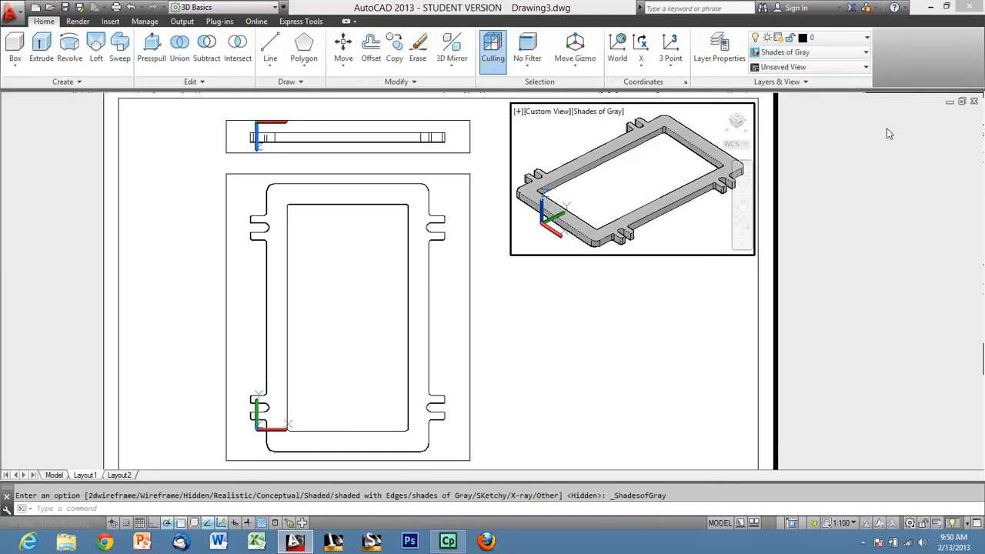
{"action": "double_click", "coordinate": [647, 328]}
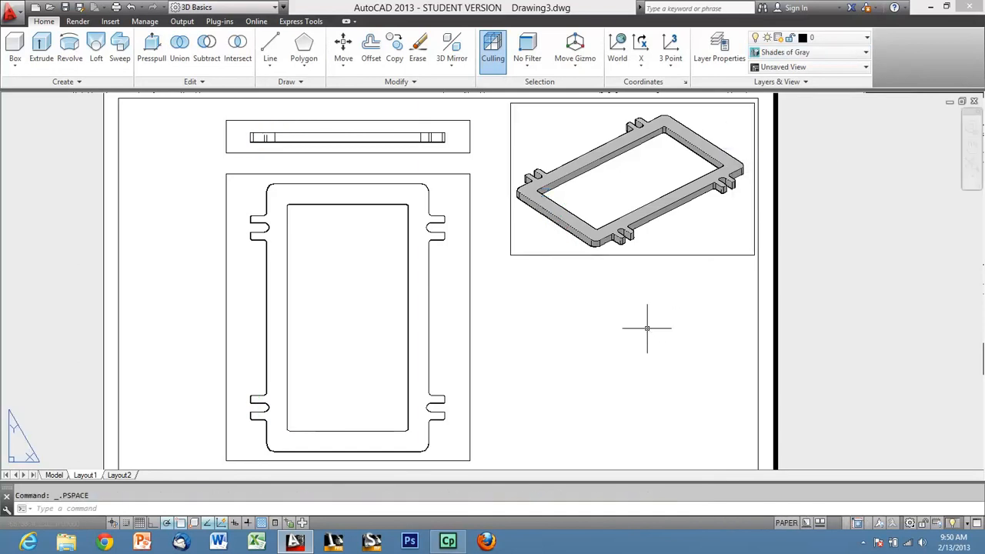
Activate the edge-view viewport, set VSOBSCUREDEDGES to 1 to show its hidden edges, and return to paper space.
{"action": "scroll", "coordinate": [712, 192], "scroll_direction": "down", "scroll_amount": 2}
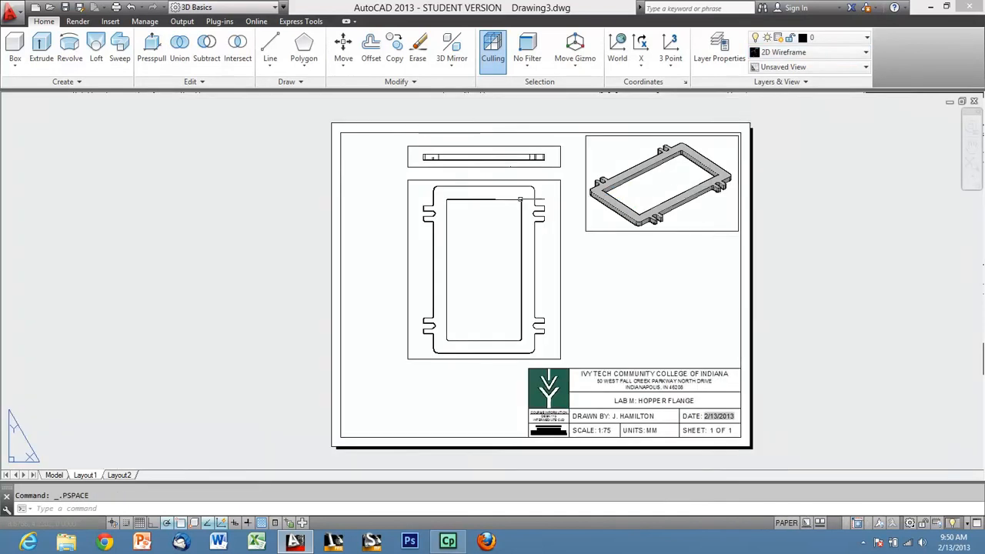
{"action": "scroll", "coordinate": [501, 196], "scroll_direction": "up", "scroll_amount": 2}
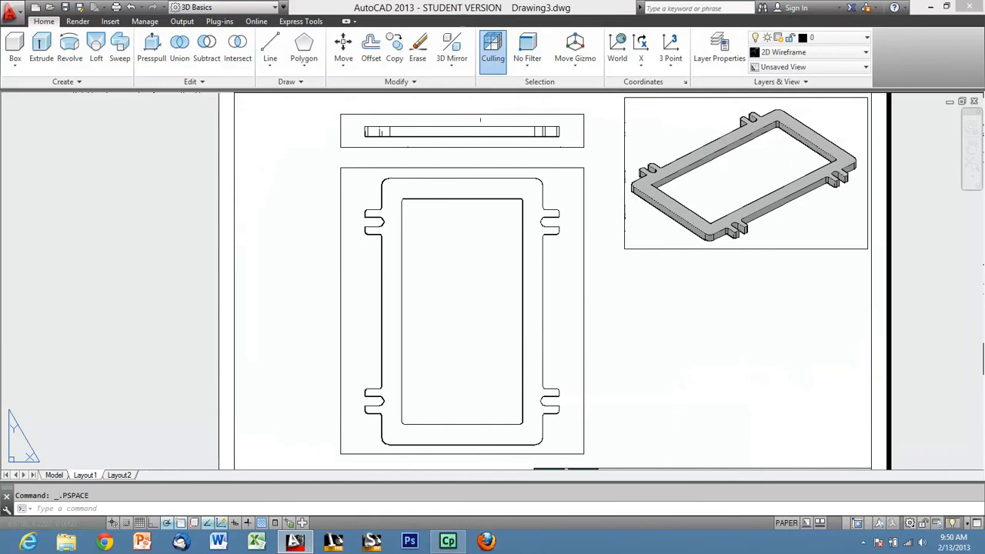
{"action": "scroll", "coordinate": [425, 115], "scroll_direction": "up", "scroll_amount": 2}
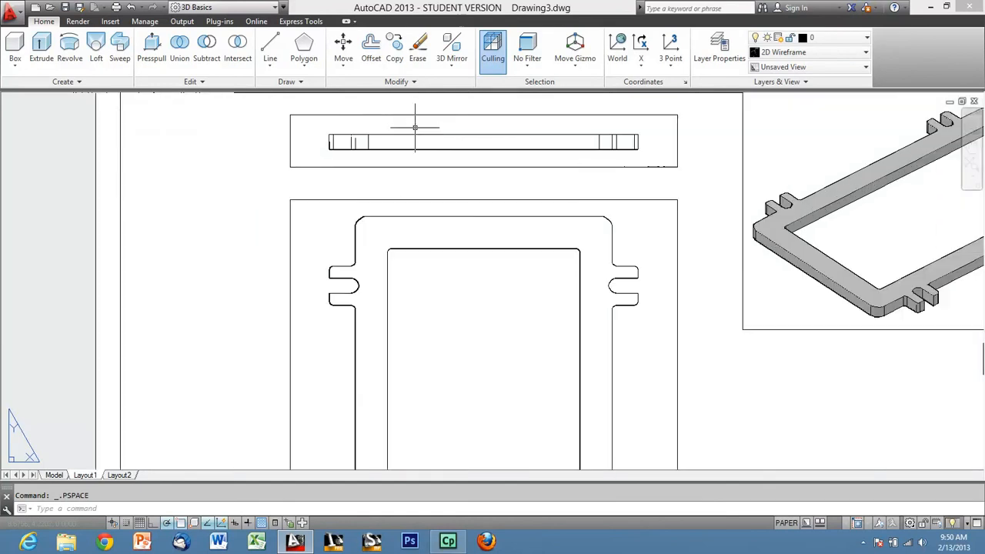
{"action": "double_click", "coordinate": [408, 127]}
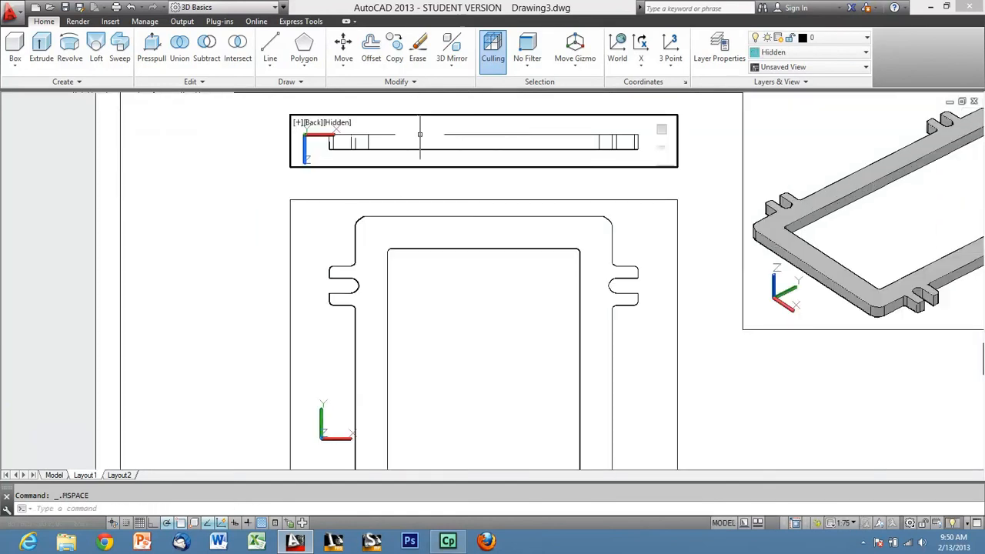
{"action": "type", "text": "vsobscurededges"}
{"action": "key", "text": "Return"}
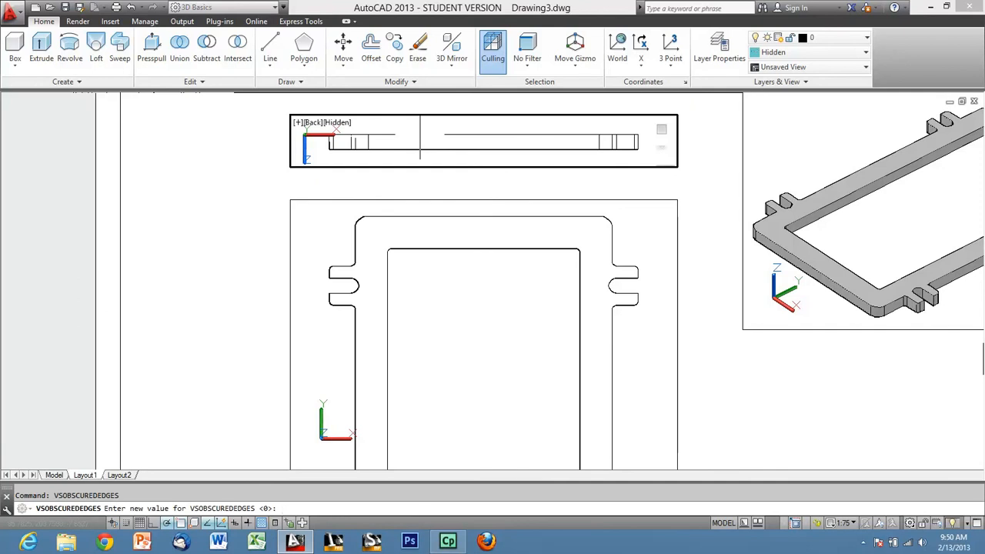
{"action": "type", "text": "1"}
{"action": "key", "text": "Return"}
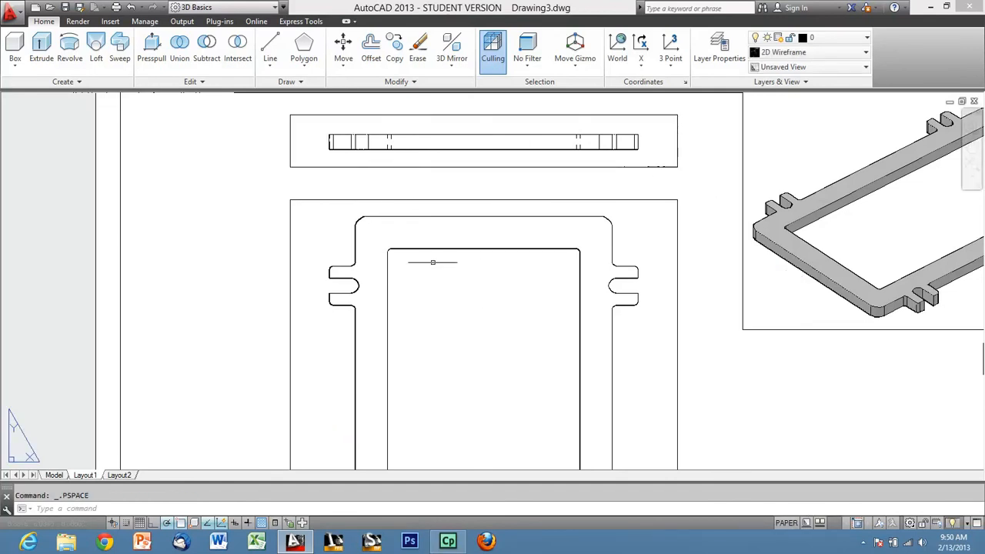
Start plotting Layout1 with Adobe PDF as the plotter, preview the plot, and return to the plot settings.
{"action": "scroll", "coordinate": [454, 184], "scroll_direction": "down", "scroll_amount": 4}
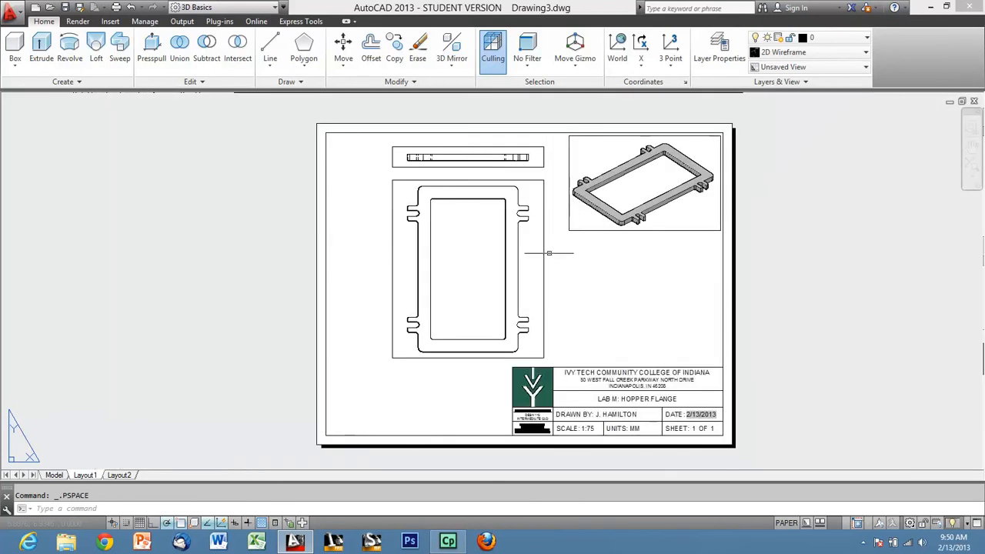
{"action": "type", "text": "plot"}
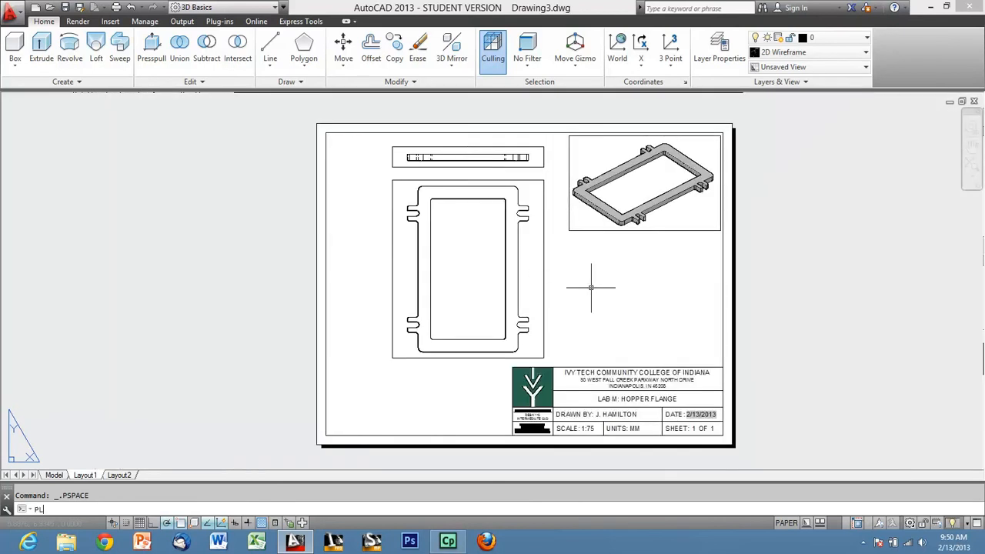
{"action": "key", "text": "Return"}
{"action": "left_click", "coordinate": [368, 180]}
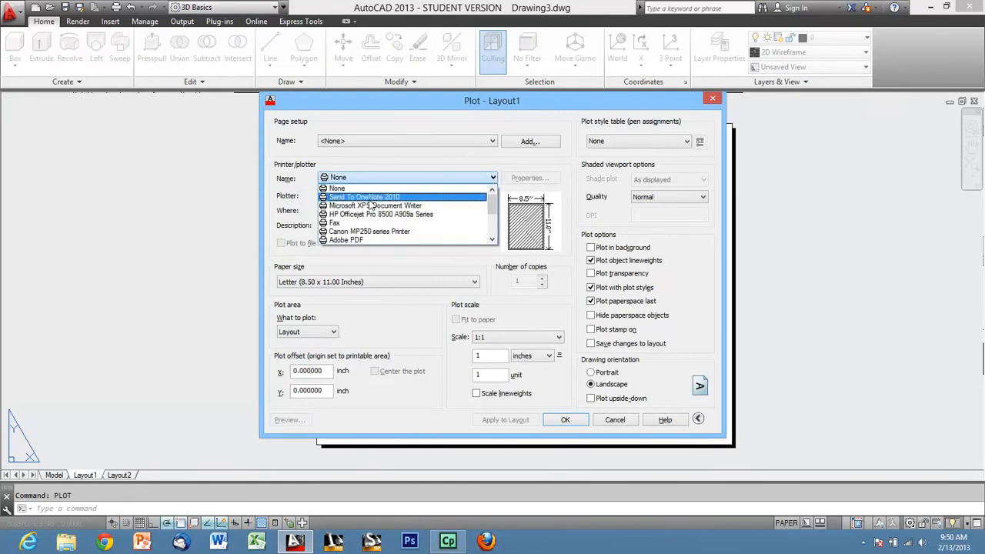
{"action": "left_click", "coordinate": [347, 245]}
{"action": "left_click", "coordinate": [287, 421]}
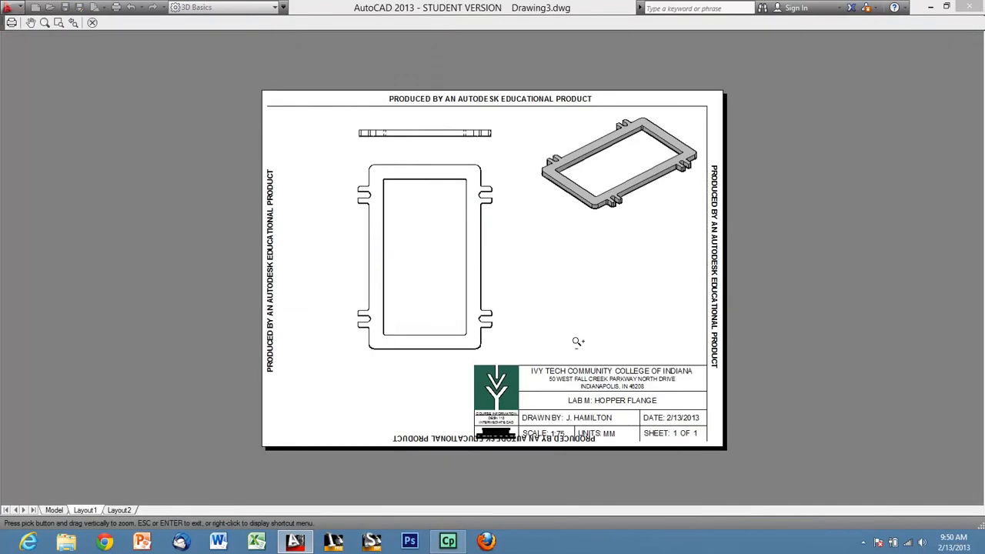
{"action": "key", "text": "Escape"}
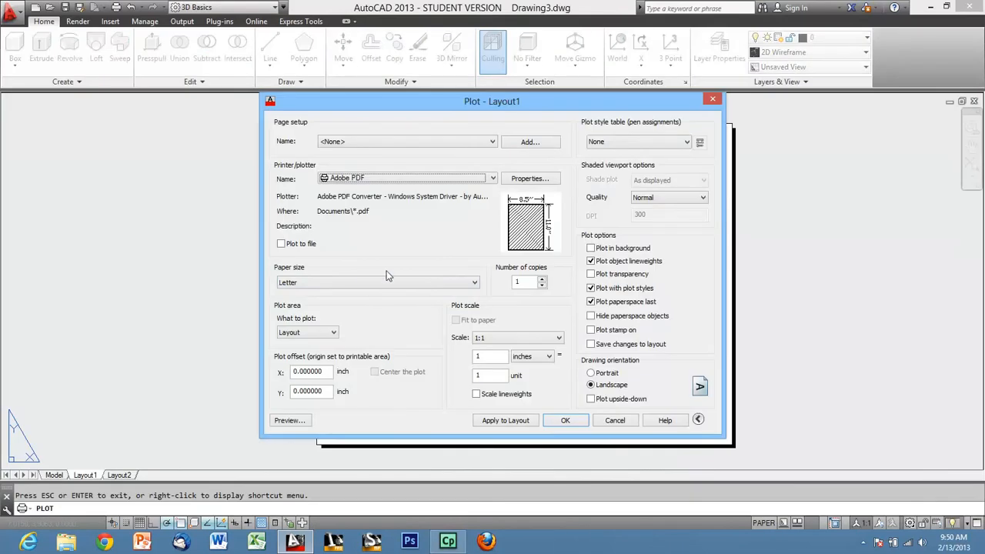
{"action": "left_click", "coordinate": [365, 283]}
{"action": "scroll", "coordinate": [365, 341], "scroll_direction": "up", "scroll_amount": 2}
{"action": "scroll", "coordinate": [365, 342], "scroll_direction": "up", "scroll_amount": 3}
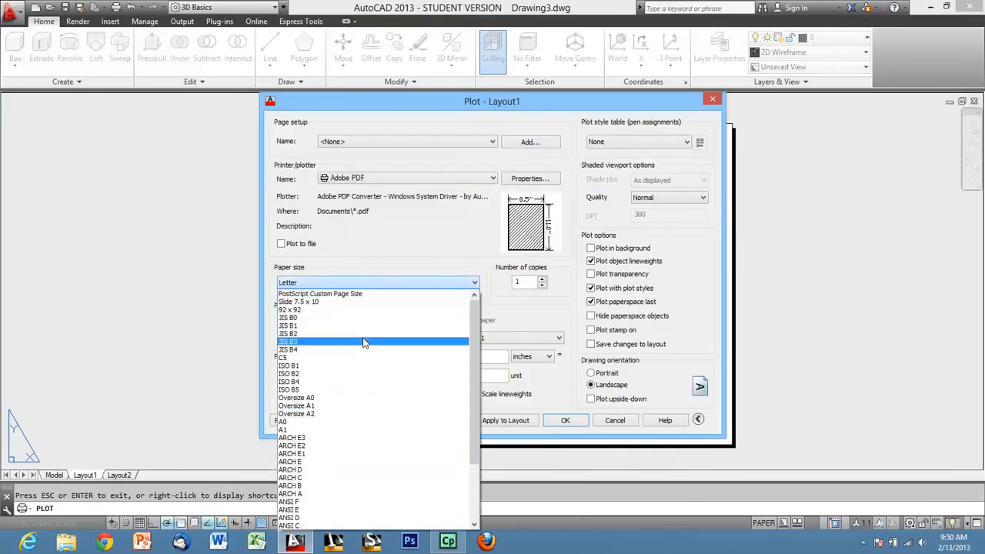
{"action": "left_click", "coordinate": [404, 183]}
Set the plotter to DWG To PDF.pc3 and the paper size to ANSI full bleed A (8.50 x 11.00 Inches).
{"action": "left_click", "coordinate": [404, 181]}
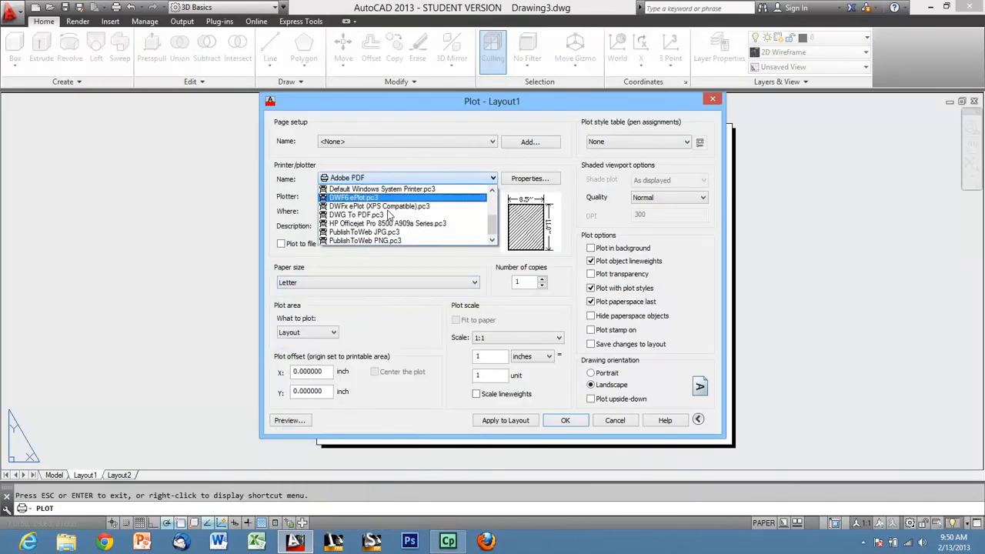
{"action": "left_click", "coordinate": [384, 224]}
{"action": "left_click", "coordinate": [335, 283]}
{"action": "scroll", "coordinate": [352, 333], "scroll_direction": "up", "scroll_amount": 5}
{"action": "scroll", "coordinate": [352, 332], "scroll_direction": "up", "scroll_amount": 7}
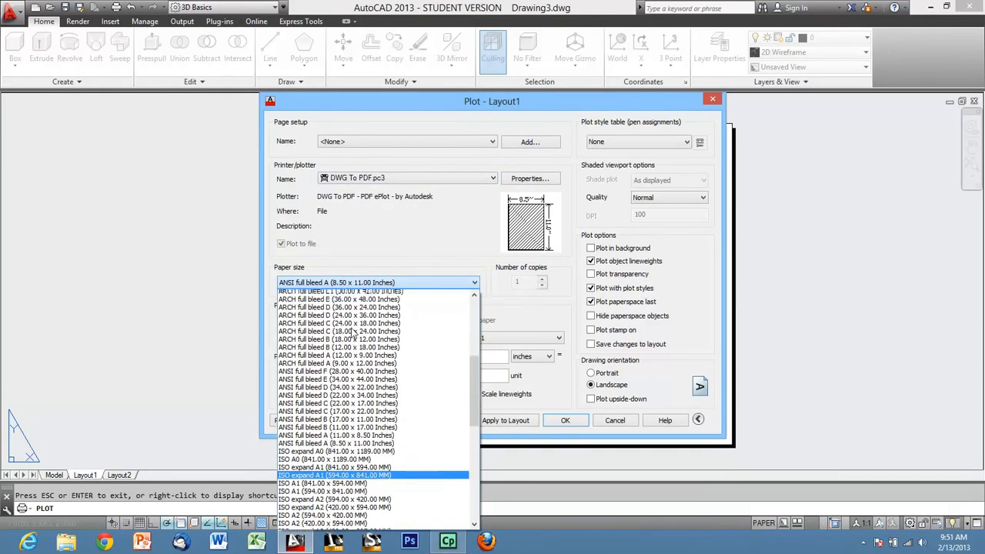
{"action": "scroll", "coordinate": [352, 339], "scroll_direction": "down", "scroll_amount": 2}
{"action": "scroll", "coordinate": [344, 428], "scroll_direction": "down", "scroll_amount": 1}
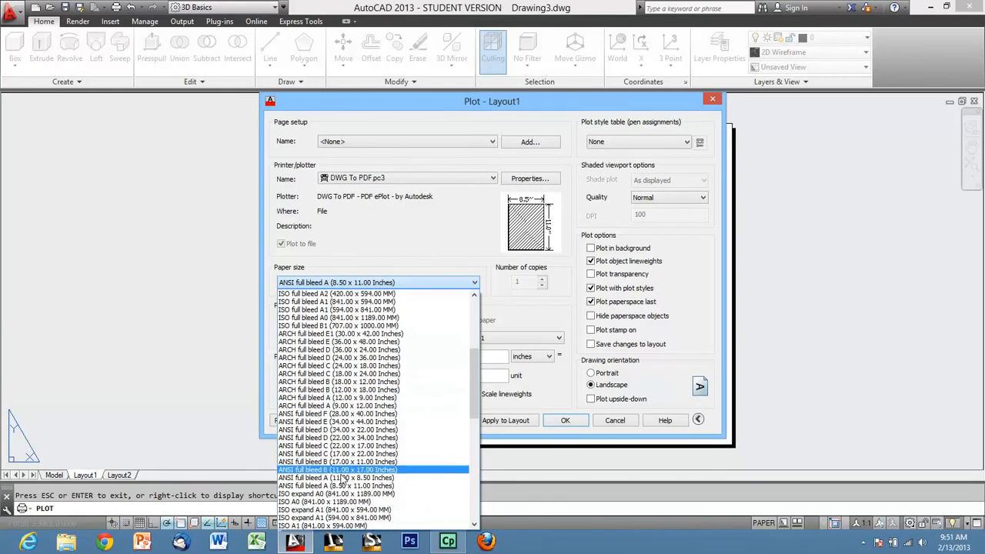
{"action": "left_click", "coordinate": [336, 487]}
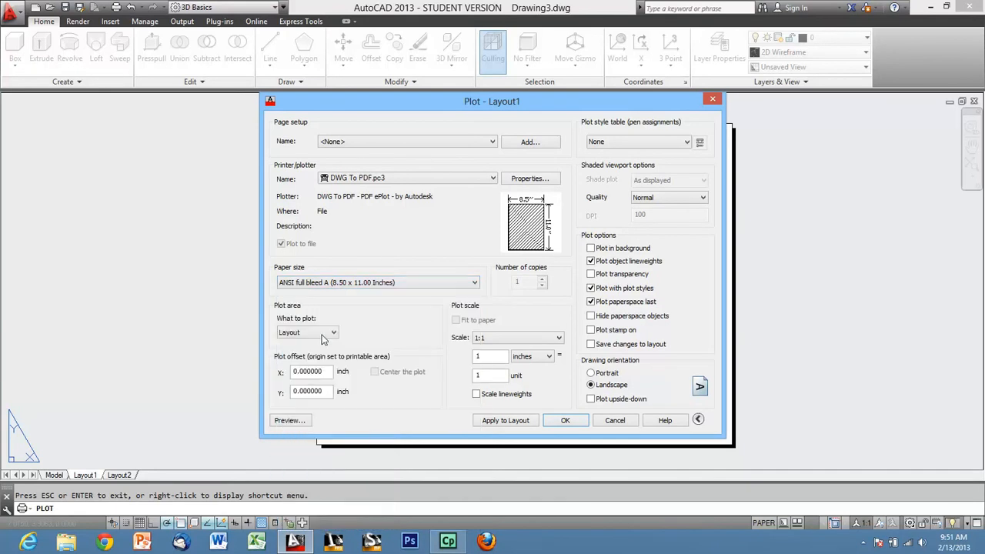
Preview the plot, return to the plot settings, and set the plot area to a window spanning opposite corners of the sheet border.
{"action": "left_click", "coordinate": [287, 421]}
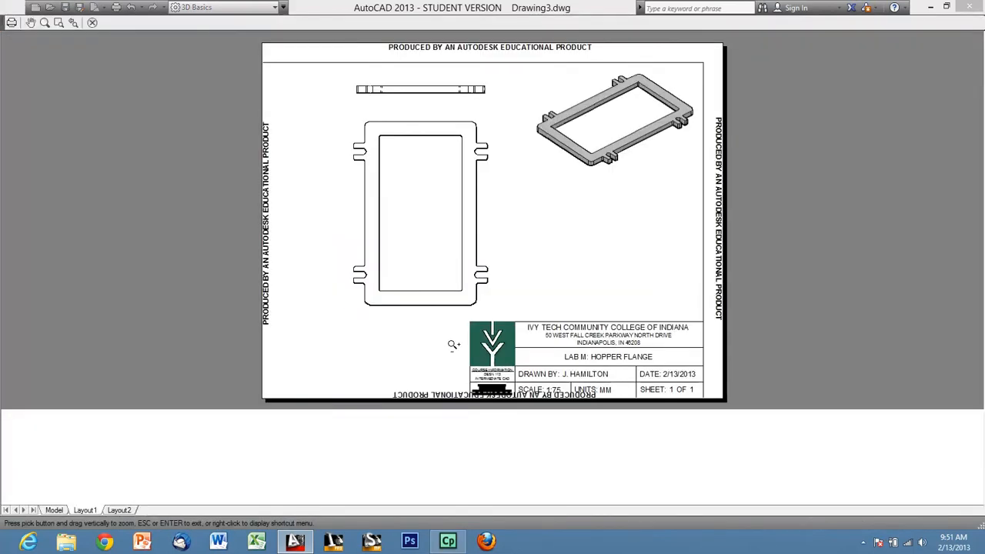
{"action": "key", "text": "Escape"}
{"action": "left_click", "coordinate": [322, 333]}
{"action": "left_click", "coordinate": [289, 370]}
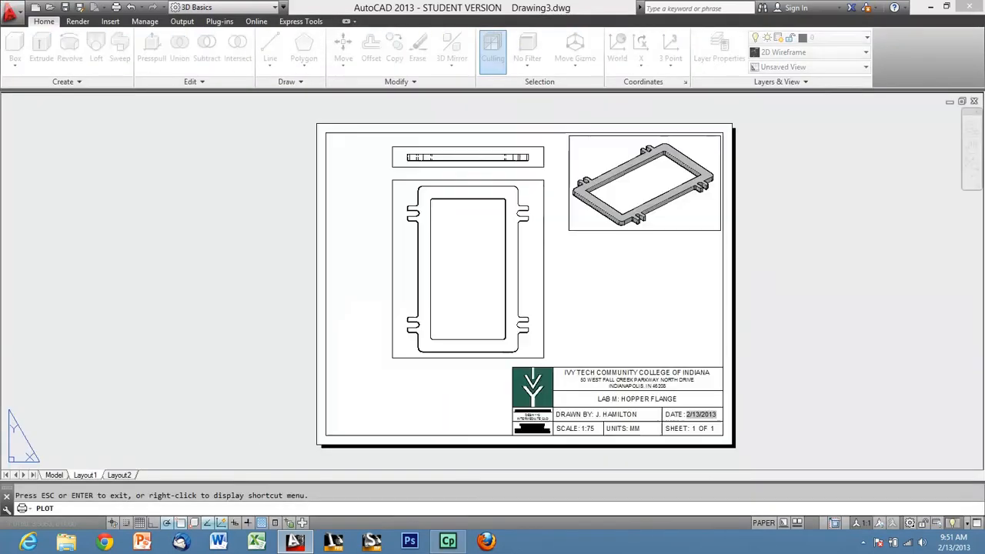
{"action": "left_click", "coordinate": [326, 129]}
{"action": "left_click", "coordinate": [728, 440]}
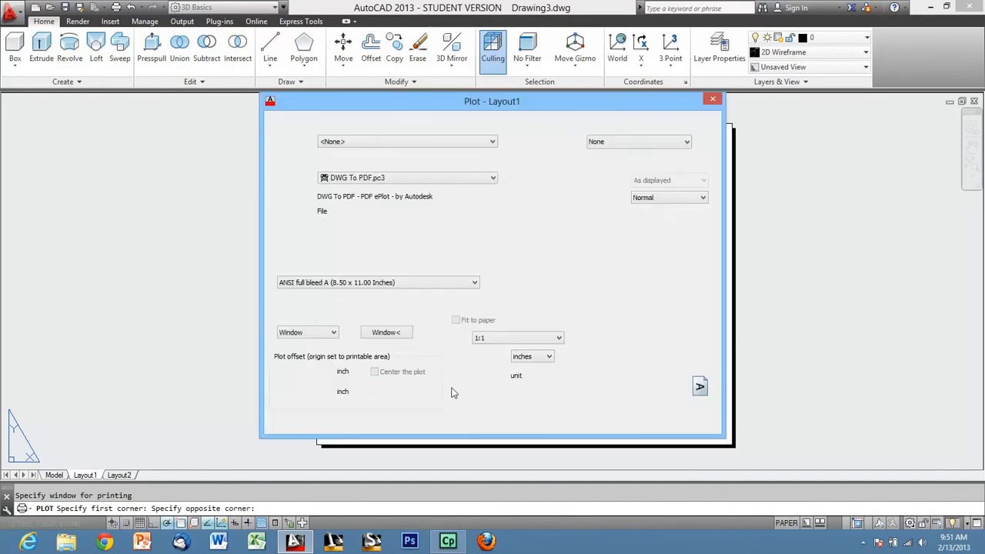
Preview the windowed plot and inspect the border, title block and three views on the page.
{"action": "left_click", "coordinate": [297, 421]}
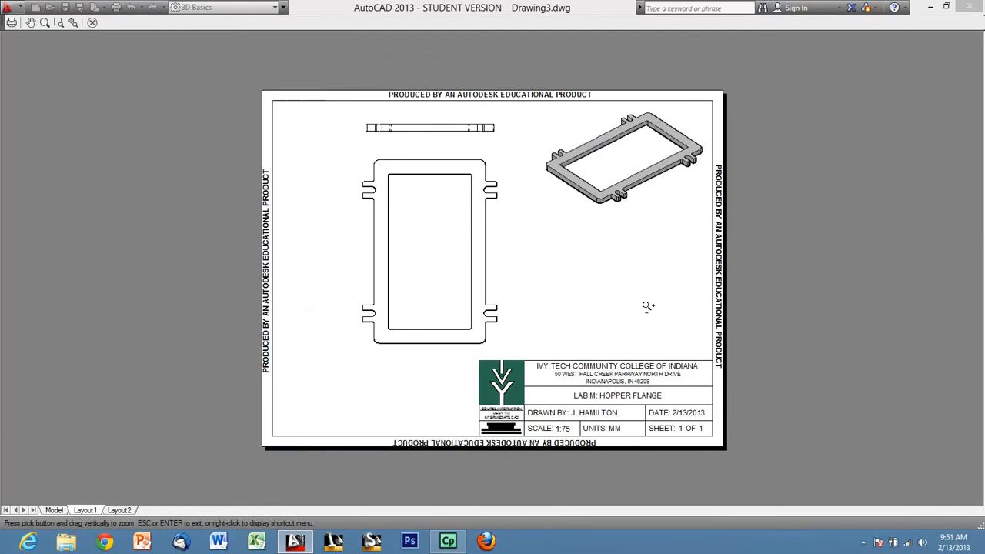
{"action": "scroll", "coordinate": [484, 114], "scroll_direction": "up", "scroll_amount": 2}
{"action": "scroll", "coordinate": [479, 115], "scroll_direction": "down", "scroll_amount": 2}
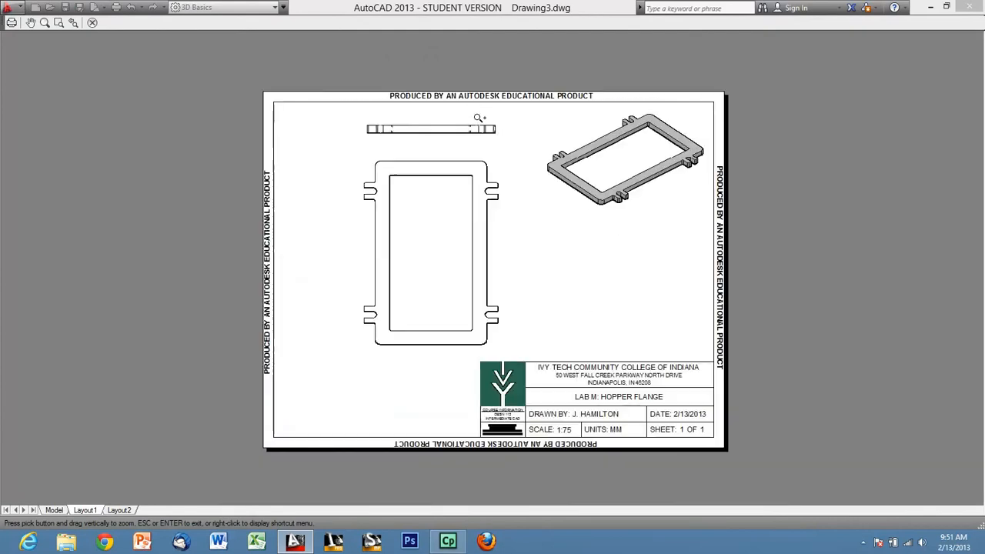